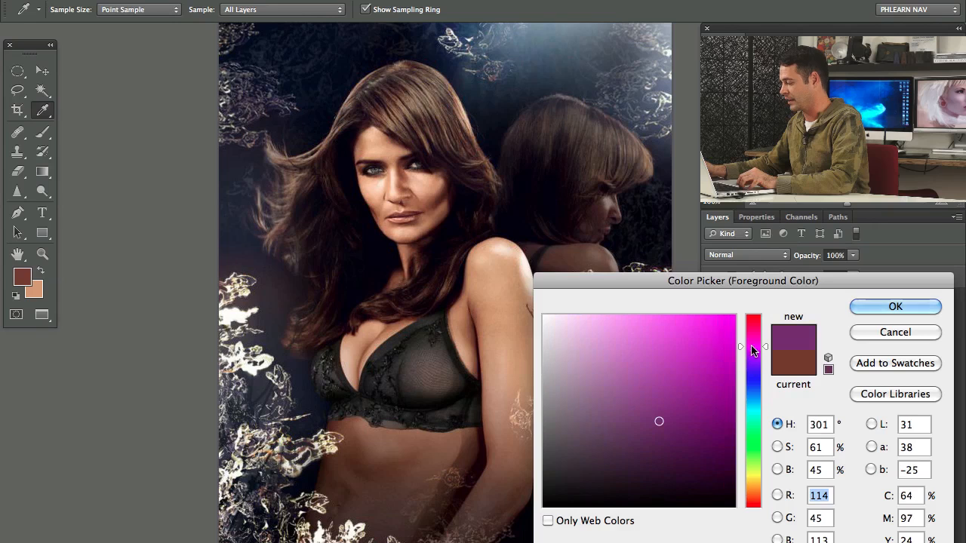
Choose a bright magenta foreground color and brush a loop around the model's midriff and forearm on Layer 11.
click(882, 309)
key(b)
drag(475, 410, 482, 370)
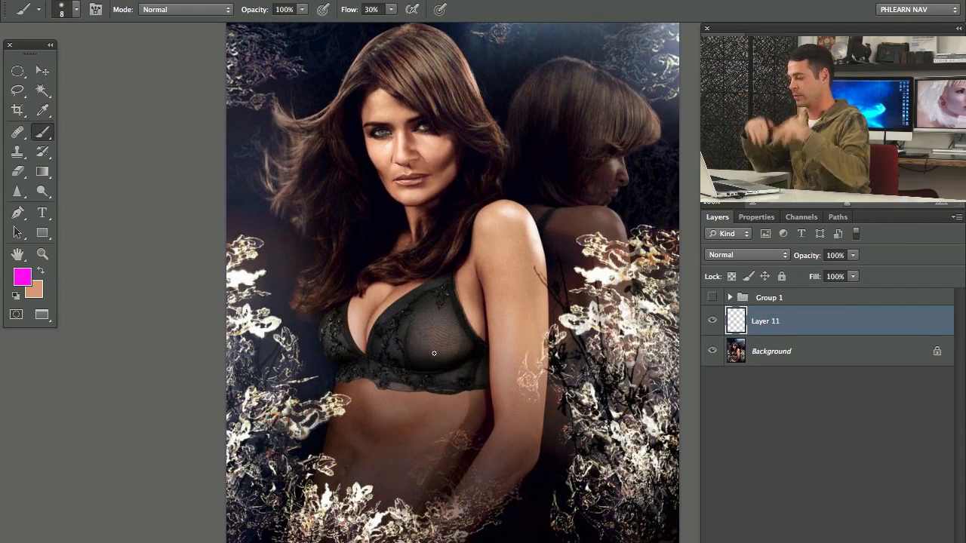
mouse_move(426, 382)
mouse_down()
mouse_move(495, 529)
mouse_move(475, 359)
mouse_up()
key(super+plus)
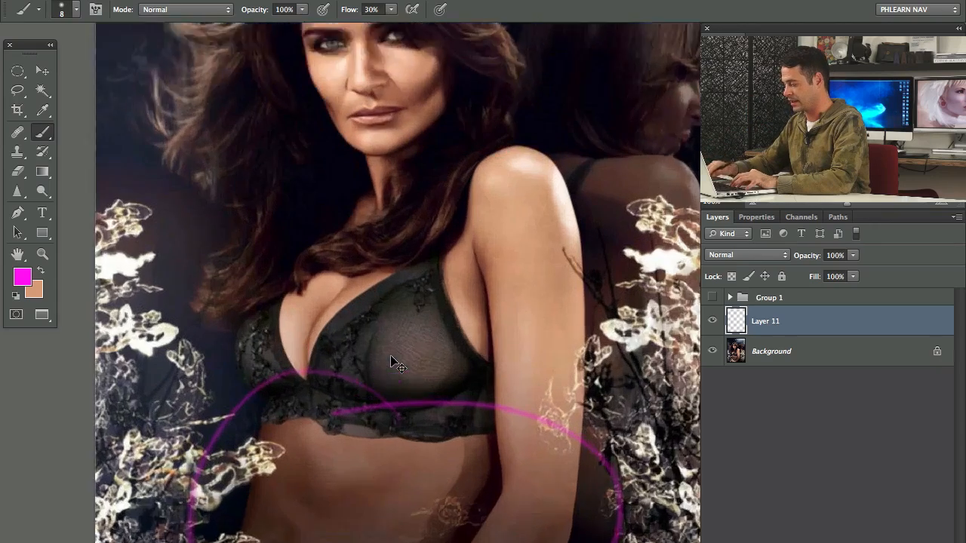
mouse_move(435, 512)
mouse_down()
mouse_move(461, 280)
mouse_move(449, 234)
mouse_up()
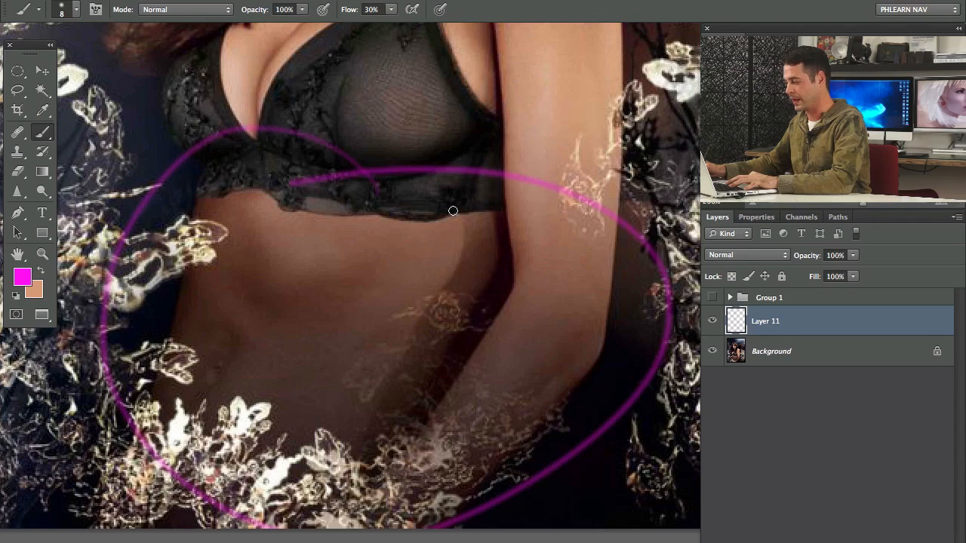
Mark the shadow shapes on the model's face and neck with magenta brush strokes on Layer 11.
drag(479, 126, 507, 502)
mouse_move(465, 84)
mouse_down()
mouse_move(434, 156)
mouse_move(468, 82)
mouse_up()
drag(452, 208, 469, 280)
drag(405, 351, 417, 298)
drag(332, 223, 341, 218)
drag(432, 157, 446, 142)
mouse_move(406, 437)
mouse_down()
mouse_move(367, 174)
mouse_move(367, 77)
mouse_up()
drag(434, 317, 439, 178)
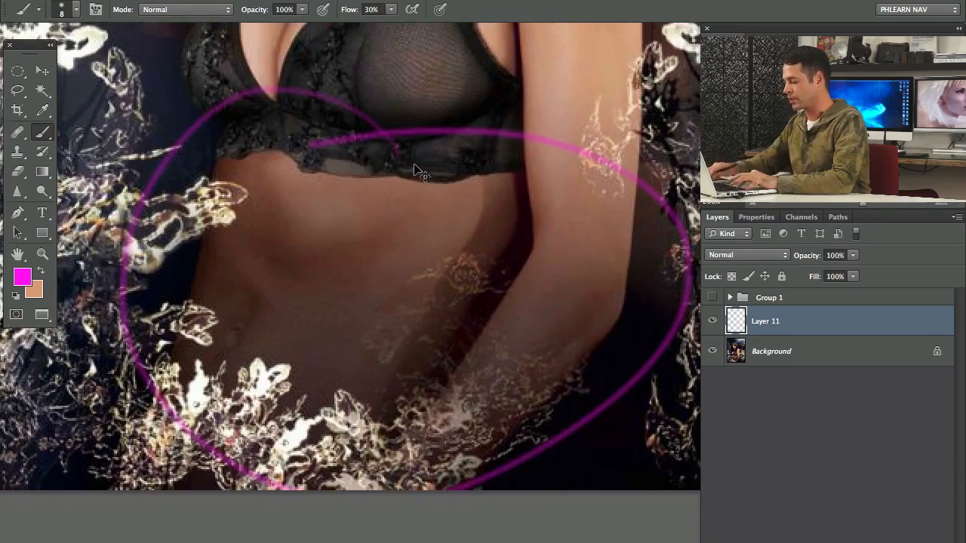
key(super+minus)
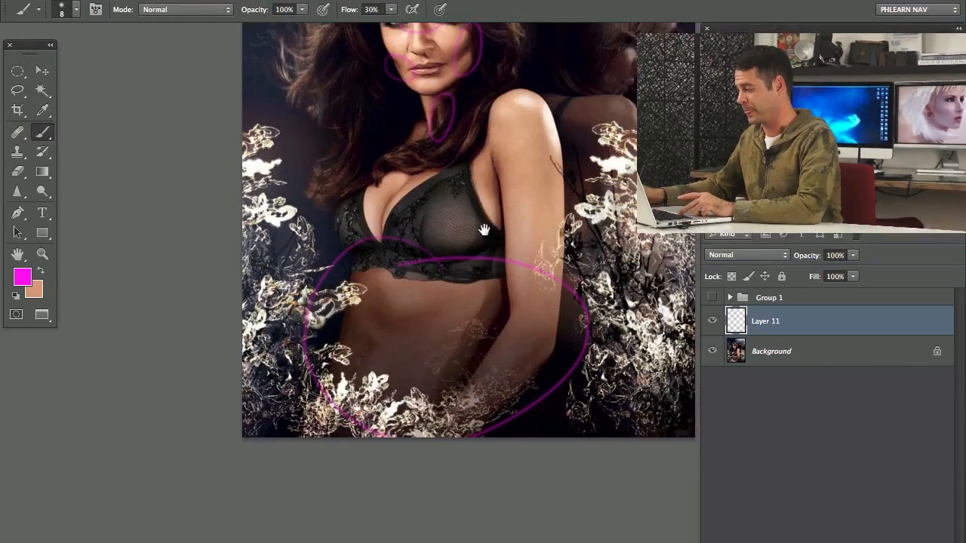
Outline the sheer bra cup in magenta and add a small angled mark inside it.
drag(485, 229, 485, 220)
drag(433, 187, 456, 191)
drag(519, 193, 529, 270)
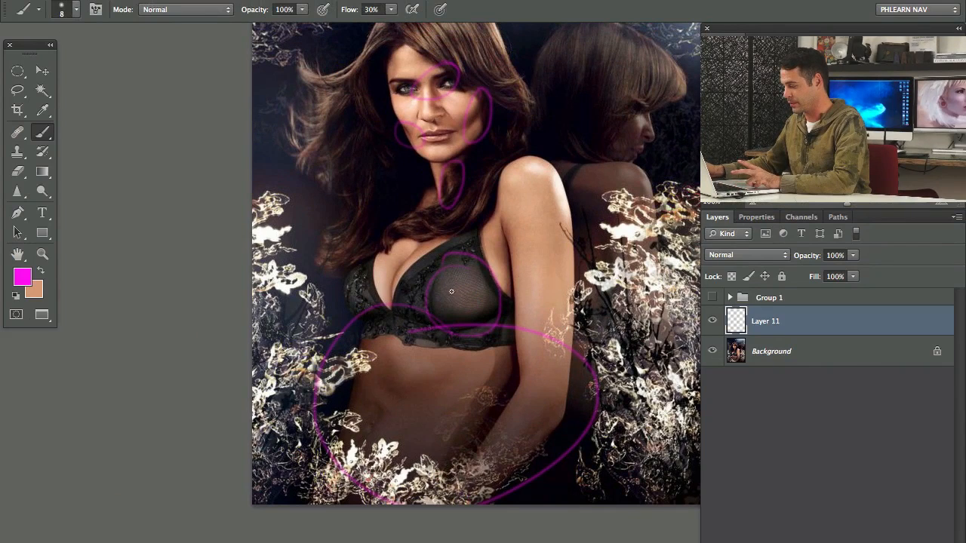
drag(470, 312, 469, 317)
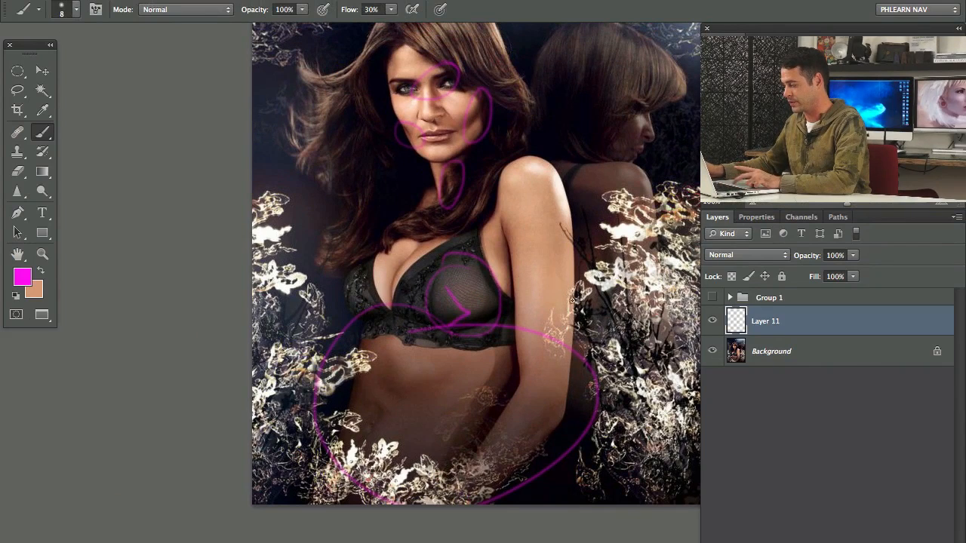
drag(492, 238, 499, 304)
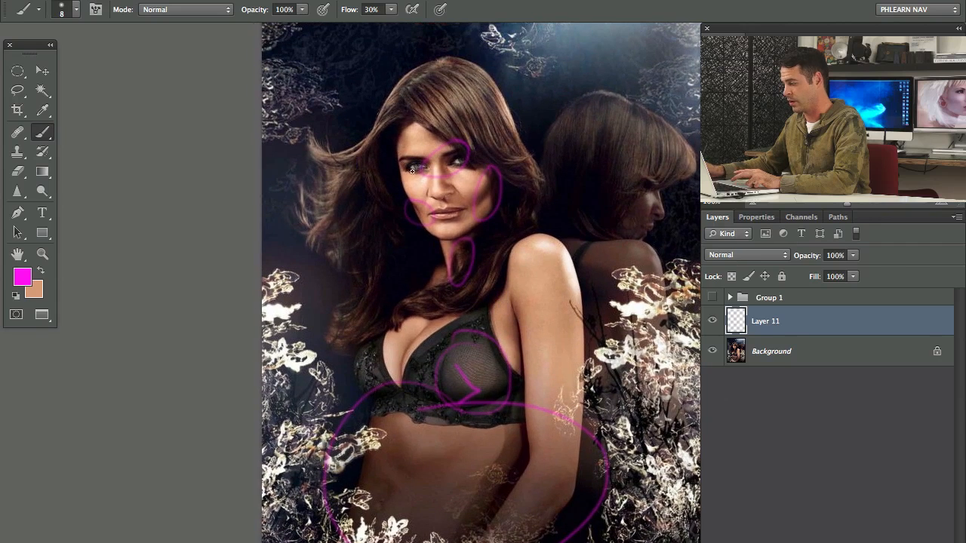
drag(411, 100, 528, 159)
key(ctrl+z)
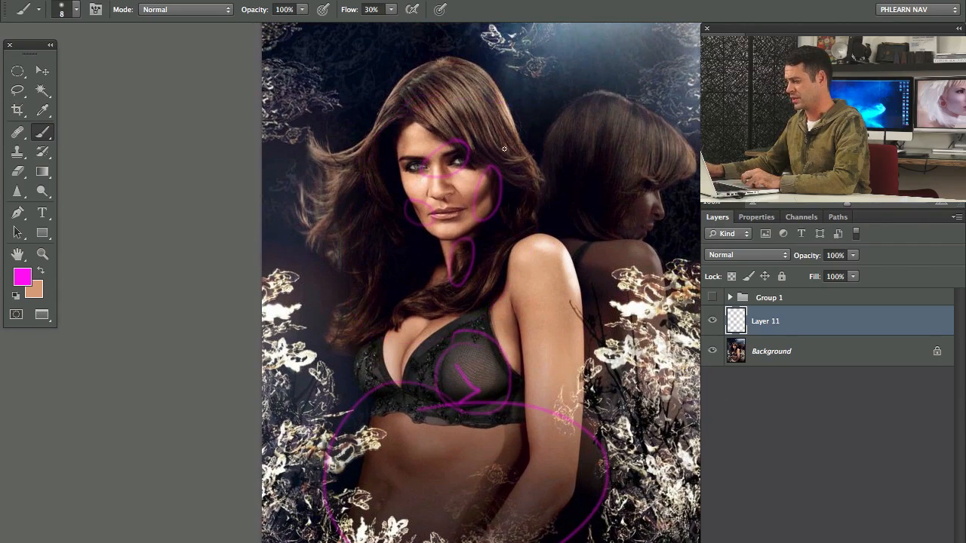
drag(391, 125, 432, 80)
key(ctrl+z)
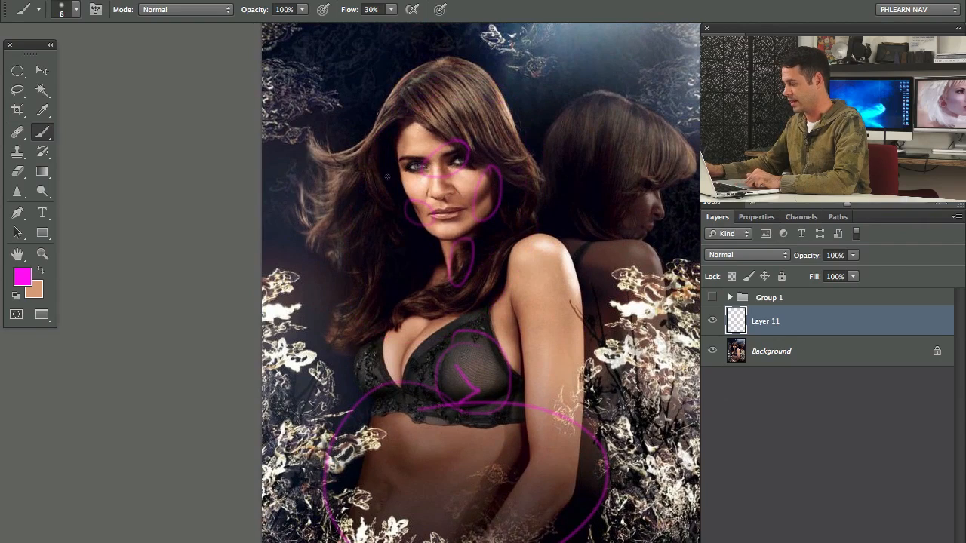
drag(423, 163, 451, 151)
key(ctrl+z)
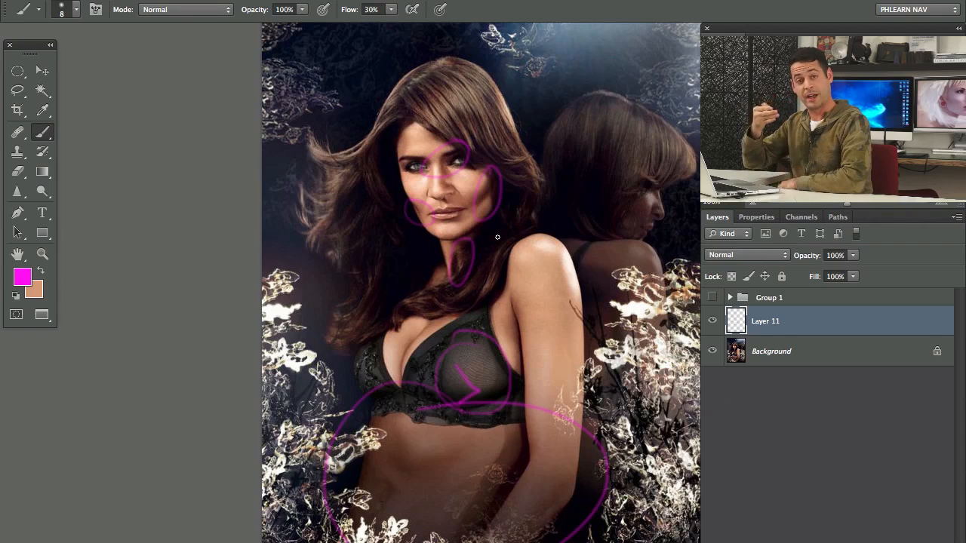
Delete the magenta markup layer and add a Levels adjustment layer above the Background.
key(Delete)
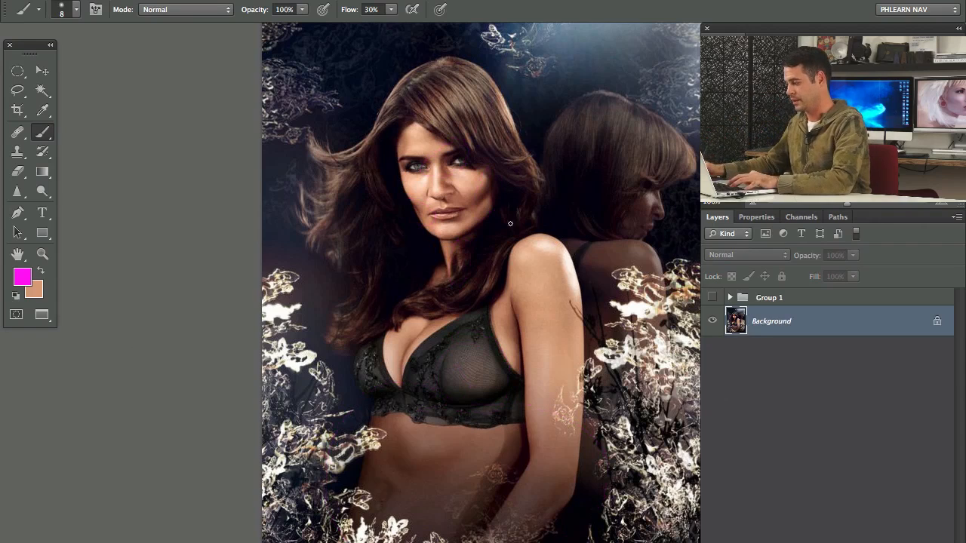
click(862, 541)
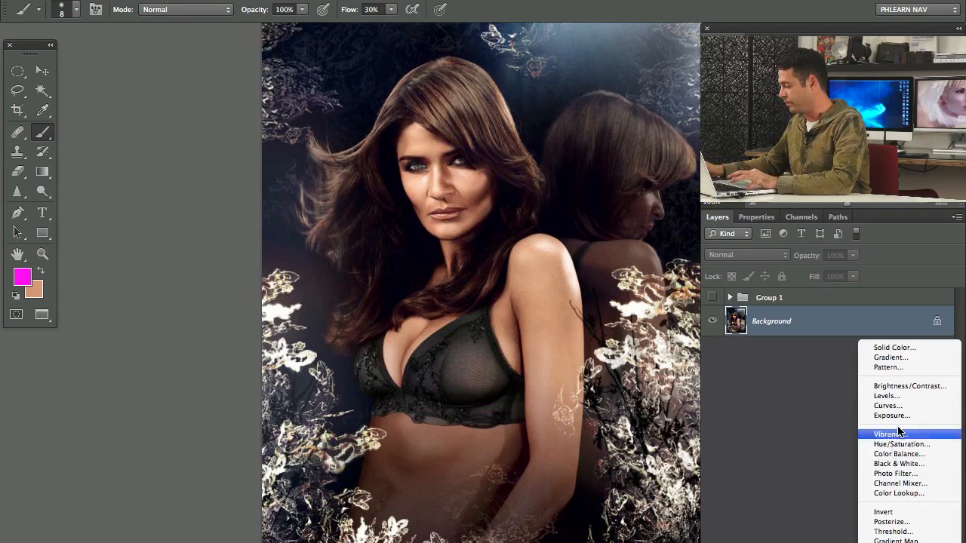
click(919, 395)
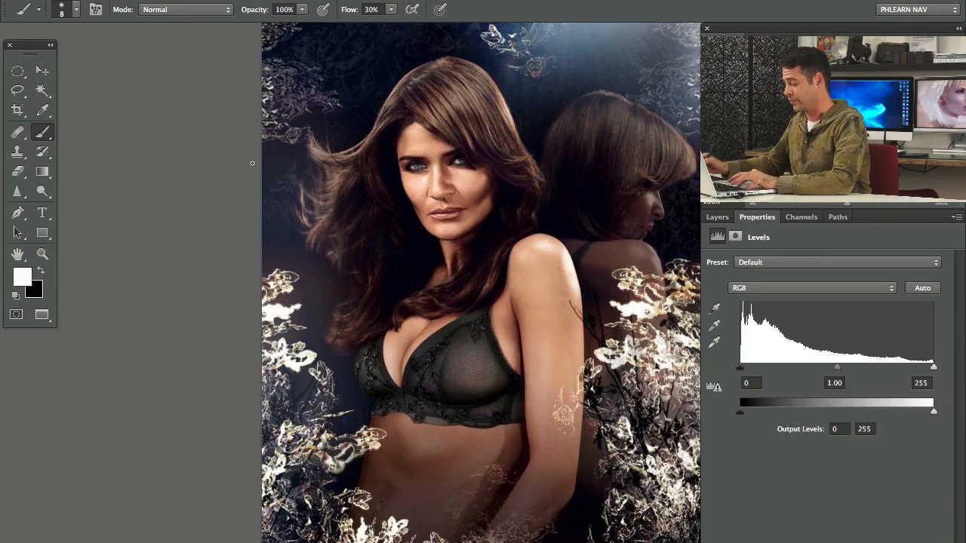
key(super+plus)
drag(370, 207, 393, 364)
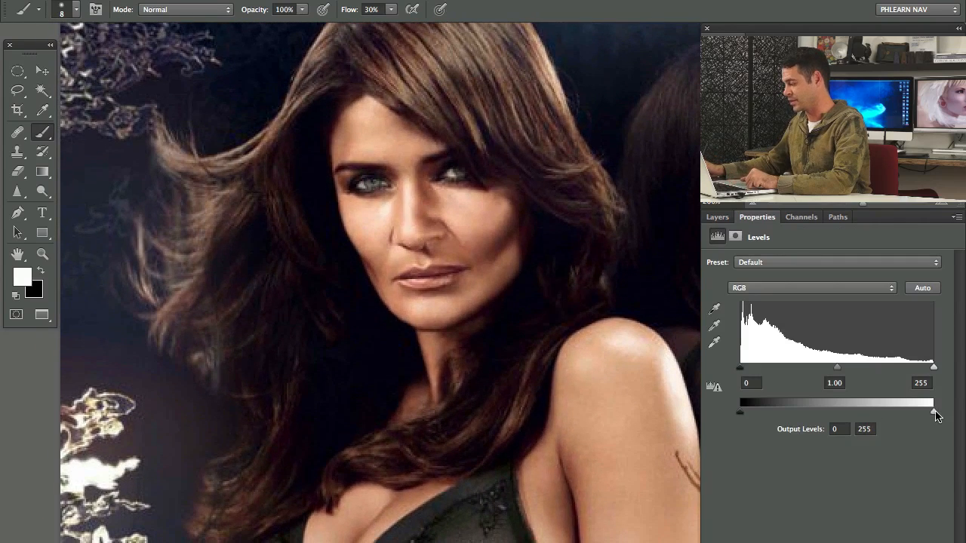
Darken the RGB highlights by lowering the white output level, and set the Red channel midtone to 1.17.
drag(934, 414, 860, 413)
click(769, 293)
click(769, 297)
drag(836, 372, 827, 369)
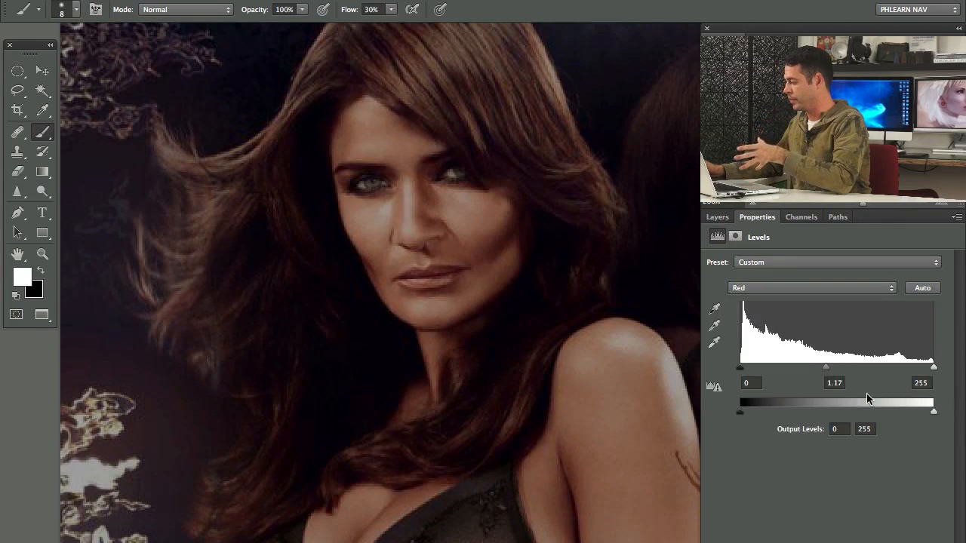
Invert the Levels mask to black and paint the darkening over the eyes in white at 70% brush flow.
click(717, 216)
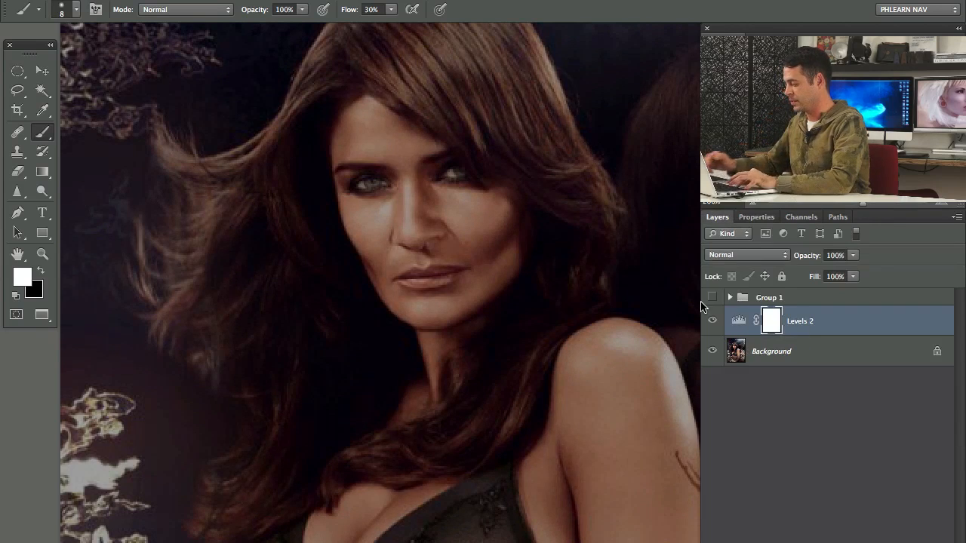
key(ctrl+i)
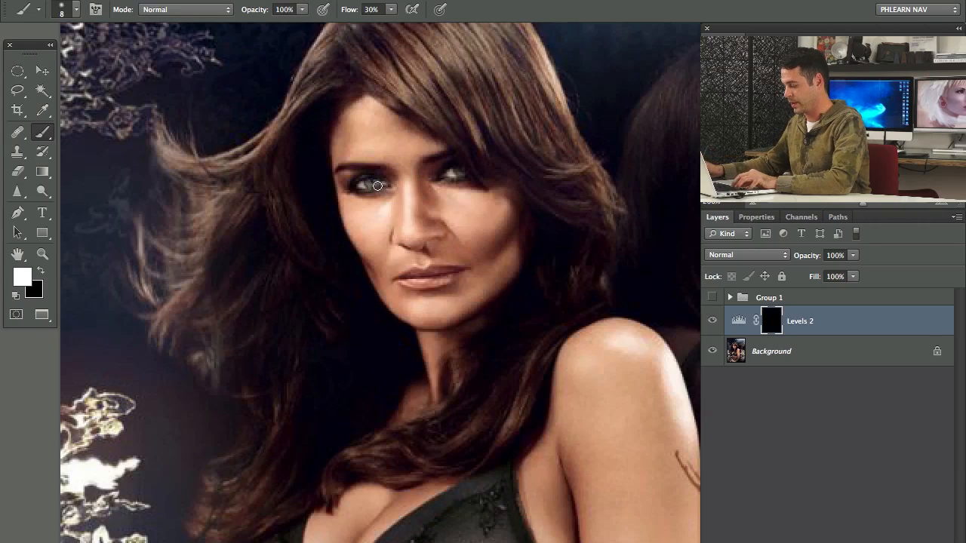
key(shift+7)
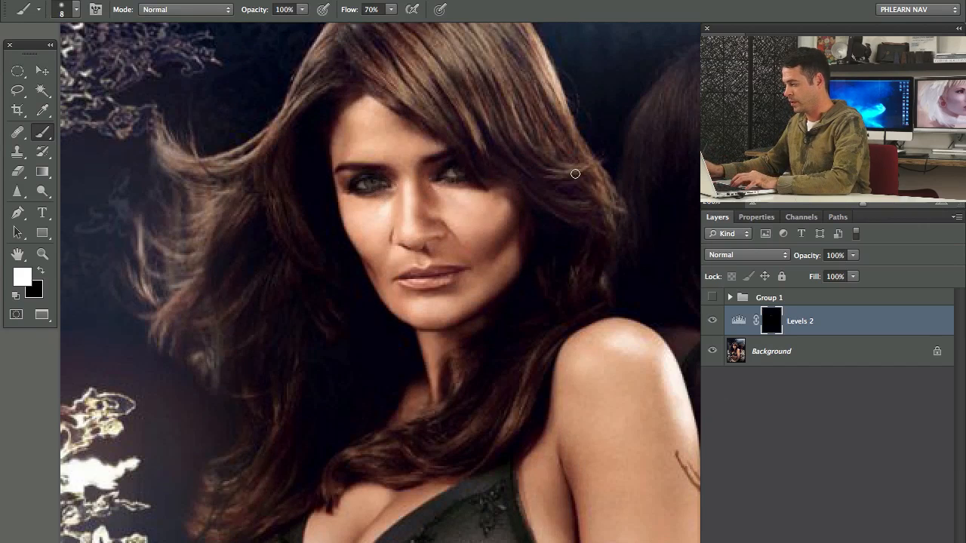
Reduce the Levels 2 layer's opacity to 61%, toggling its visibility to compare before and after.
key(ctrl+minus)
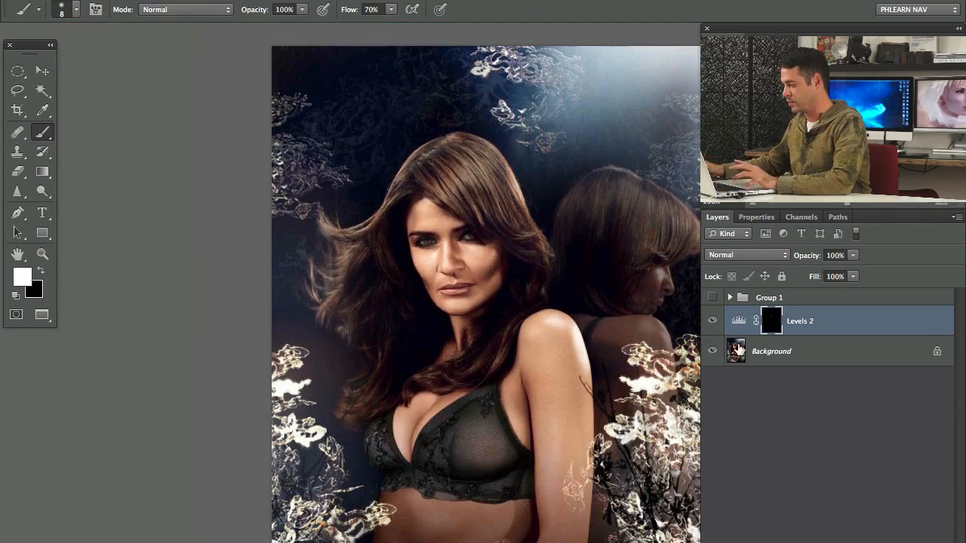
mouse_move(803, 261)
mouse_down()
mouse_move(812, 263)
mouse_move(788, 268)
mouse_move(810, 263)
mouse_up()
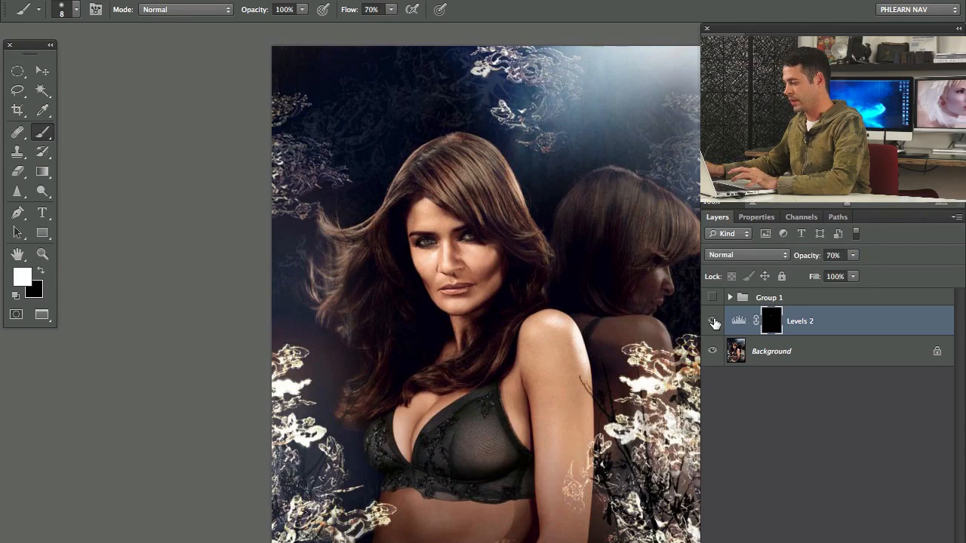
scroll(564, 389, down, 3)
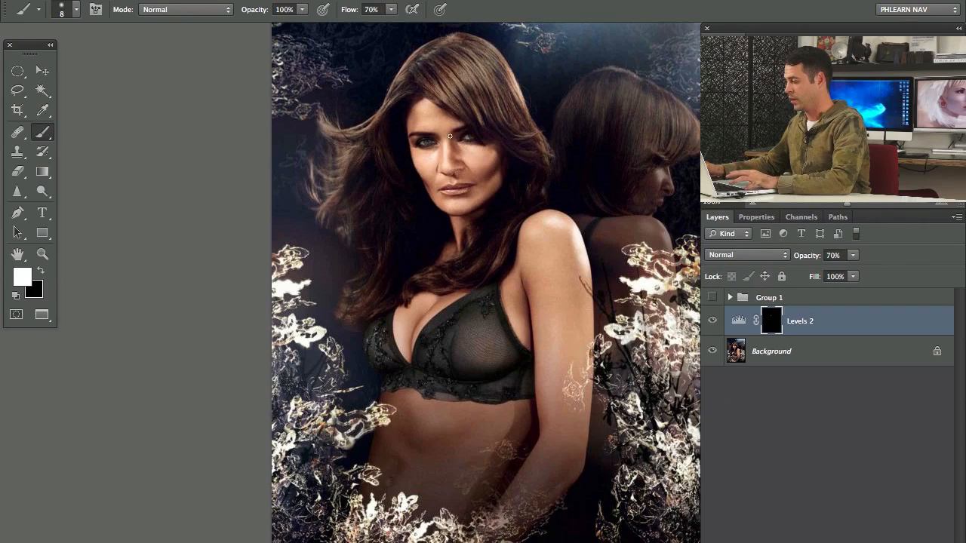
click(712, 323)
click(712, 323)
drag(812, 258, 801, 261)
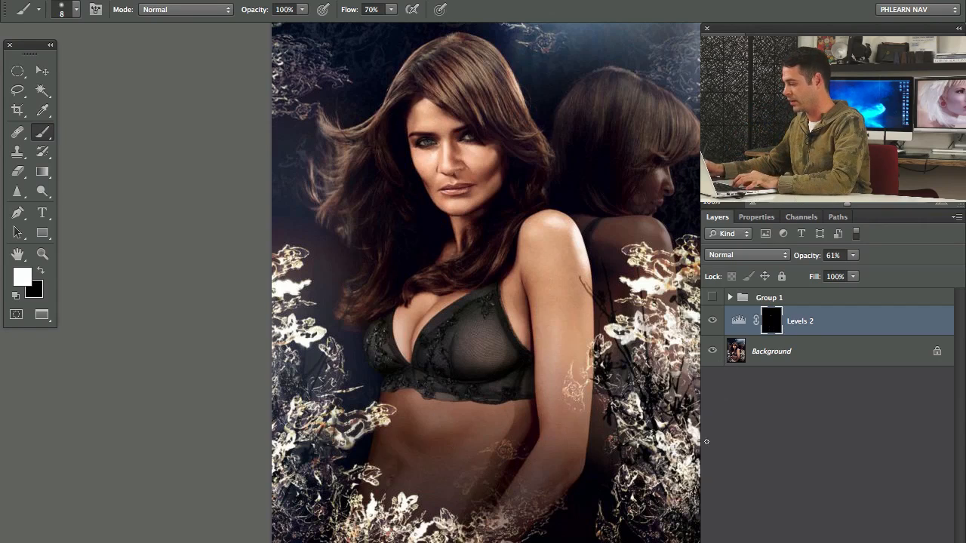
Add a new blank layer, enlarge the brush, and sample a skin tone from the model's upper arm.
click(861, 542)
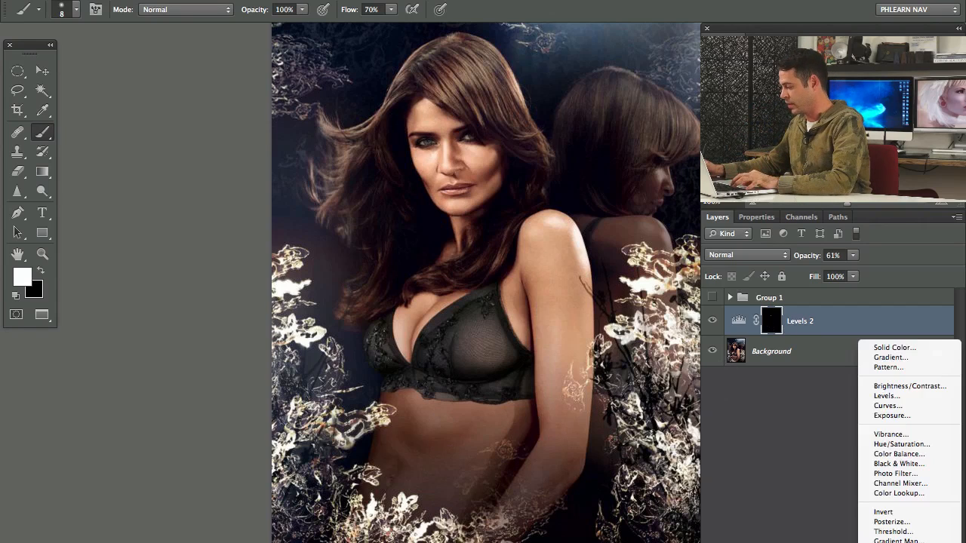
click(809, 471)
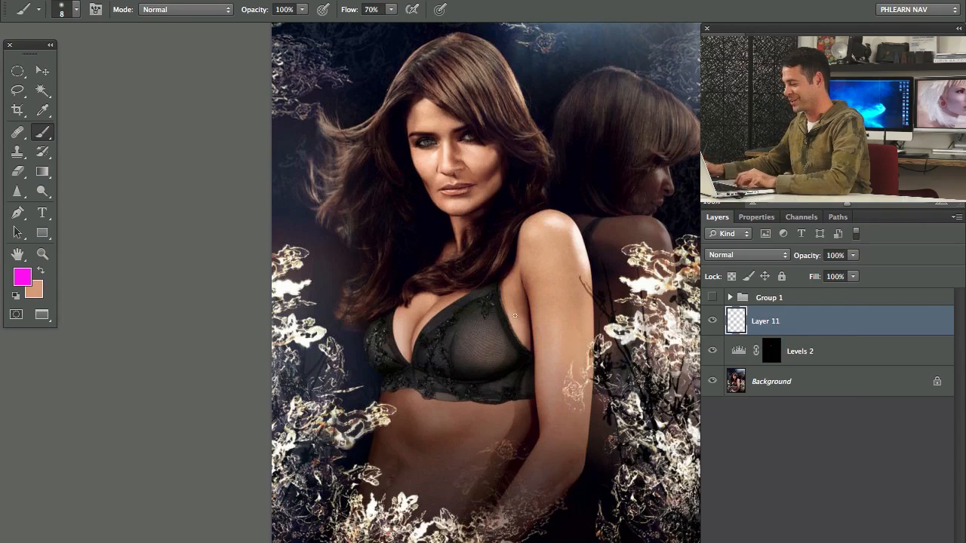
drag(557, 332, 575, 333)
alt+click(556, 285)
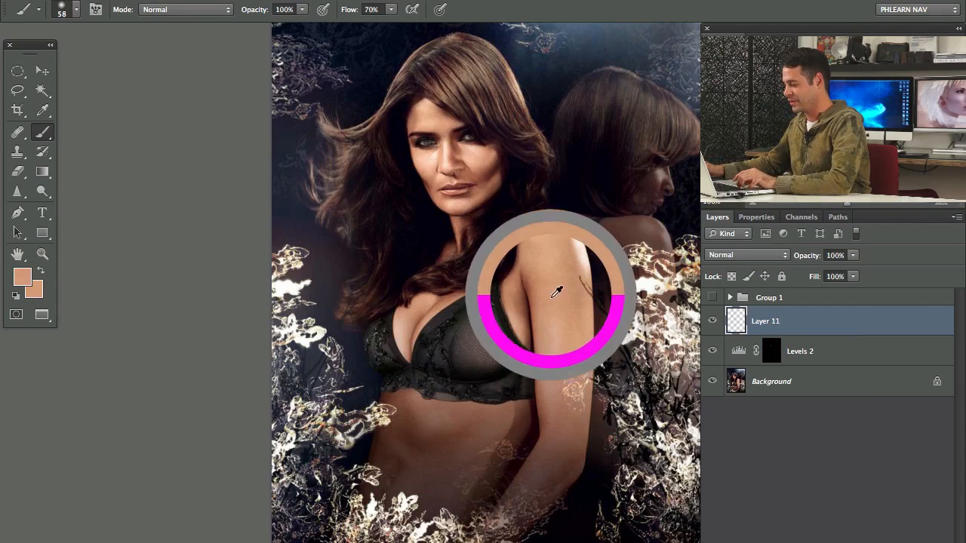
alt+click(556, 297)
alt+click(564, 302)
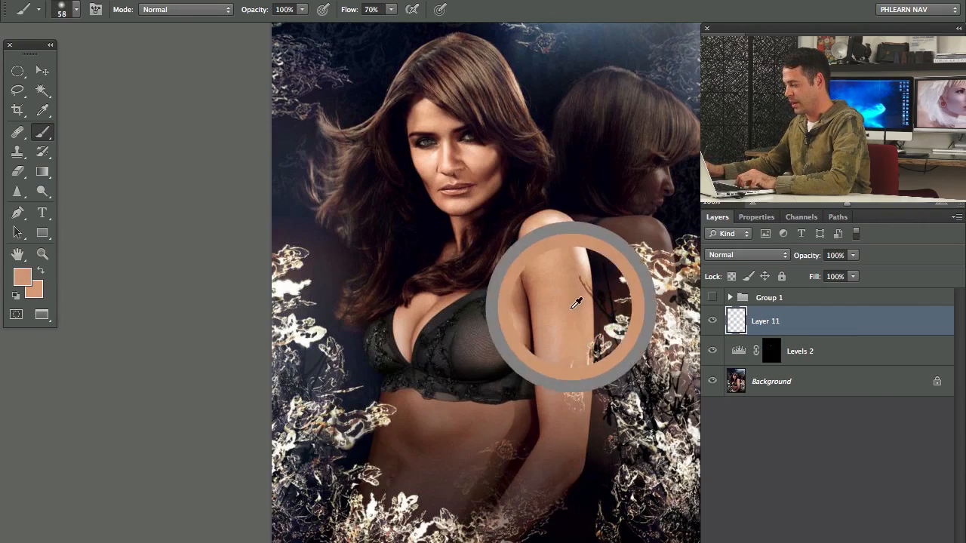
Paint the sampled skin tone over the midriff and arm with a 124 px brush, and set the layer's blend mode to Color.
drag(536, 491, 558, 423)
mouse_move(529, 464)
mouse_down()
mouse_move(553, 460)
mouse_move(552, 355)
mouse_up()
mouse_move(551, 404)
mouse_down()
mouse_move(517, 499)
mouse_move(498, 521)
mouse_move(528, 477)
mouse_move(498, 448)
mouse_move(470, 511)
mouse_move(458, 482)
mouse_move(427, 496)
mouse_move(414, 440)
mouse_move(385, 489)
mouse_move(394, 412)
mouse_move(385, 504)
mouse_move(434, 524)
mouse_move(515, 524)
mouse_move(549, 465)
mouse_move(540, 356)
mouse_move(541, 433)
mouse_move(491, 417)
mouse_move(404, 463)
mouse_move(454, 420)
mouse_move(512, 487)
mouse_move(567, 451)
mouse_move(517, 530)
mouse_move(555, 461)
mouse_move(531, 533)
mouse_move(596, 468)
mouse_up()
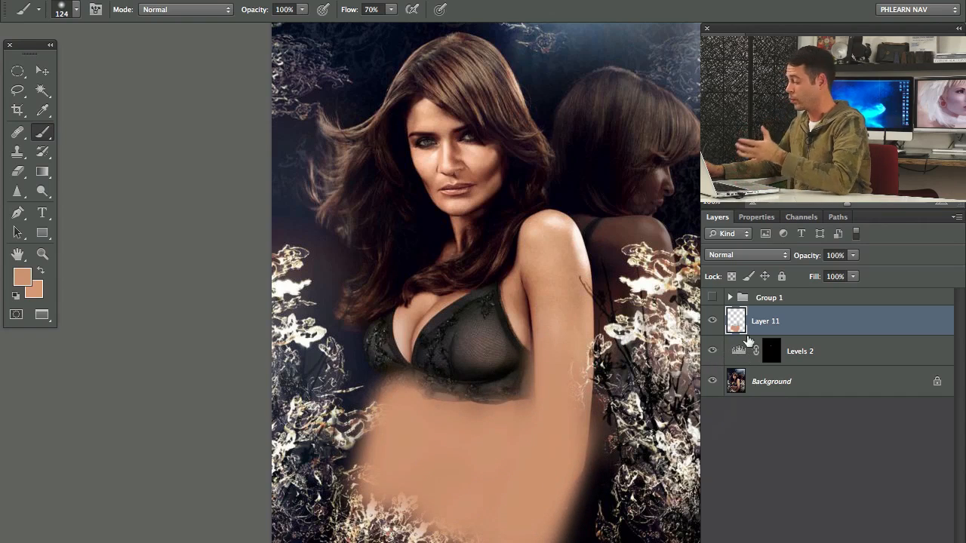
click(741, 256)
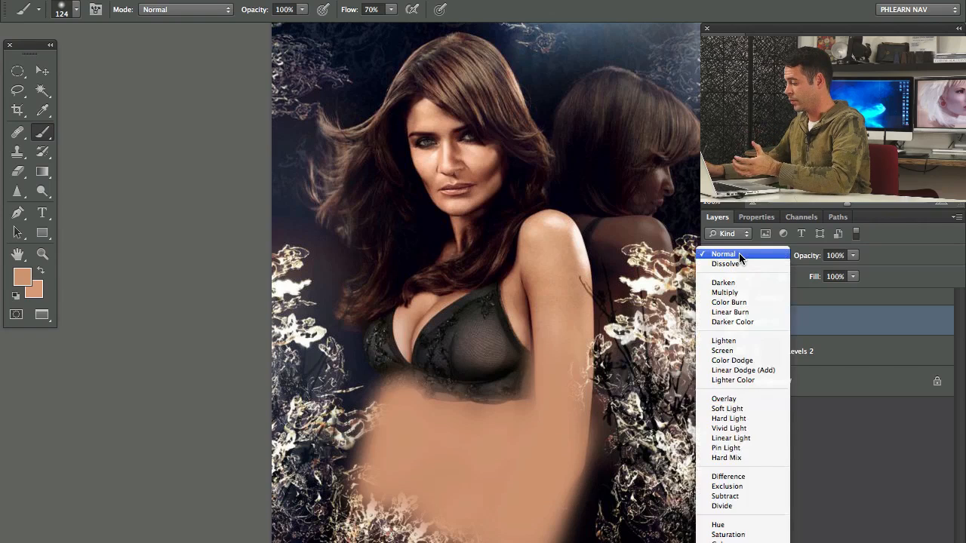
click(741, 534)
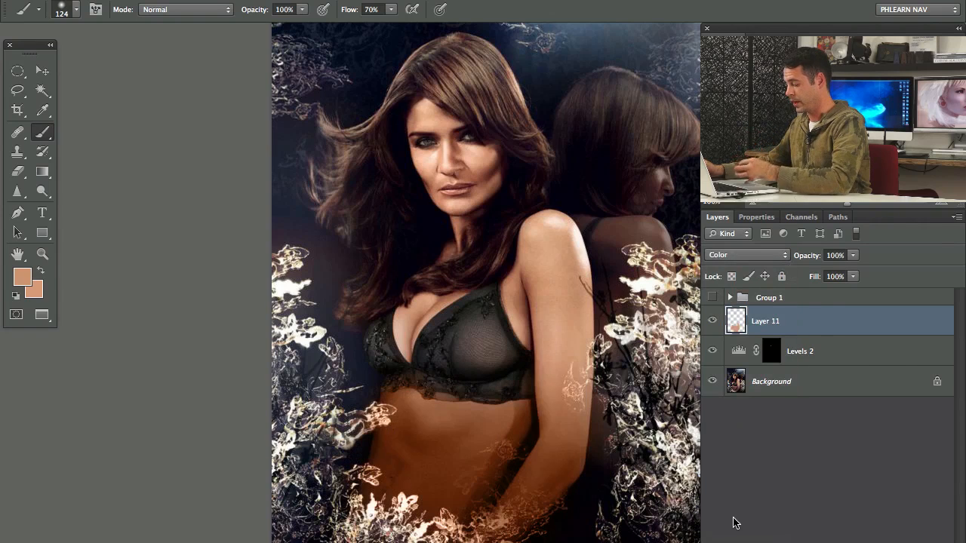
Adjust the painted skin layer's hue to -3 and saturation to -41 with Hue/Saturation.
key(ctrl+u)
drag(197, 195, 175, 194)
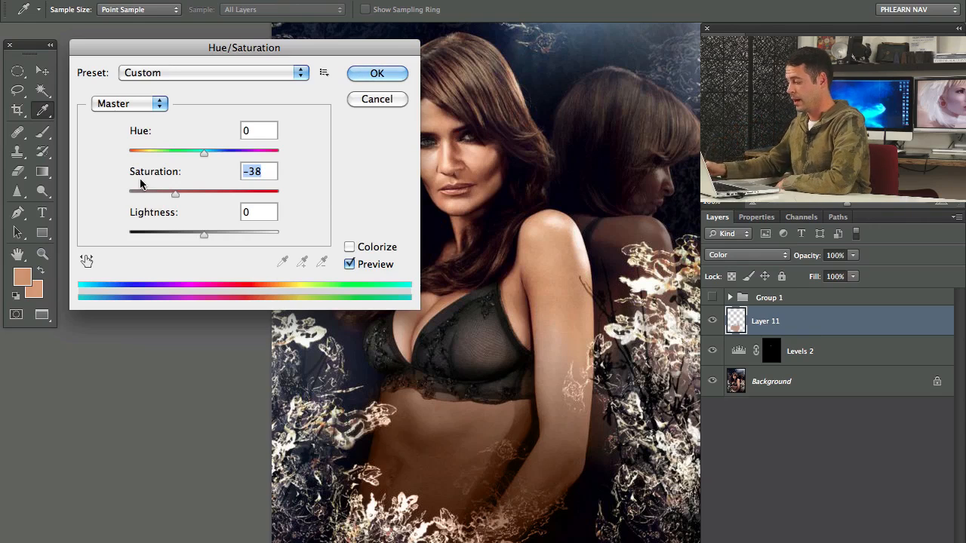
mouse_move(177, 195)
mouse_down()
mouse_move(138, 190)
mouse_move(175, 195)
mouse_up()
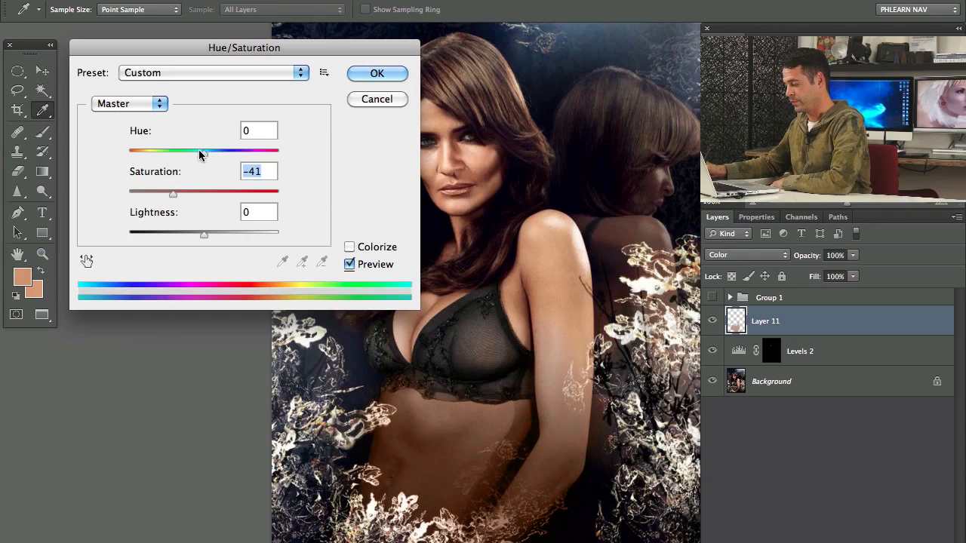
mouse_move(204, 153)
mouse_down()
mouse_move(179, 152)
mouse_move(216, 156)
mouse_move(198, 151)
mouse_up()
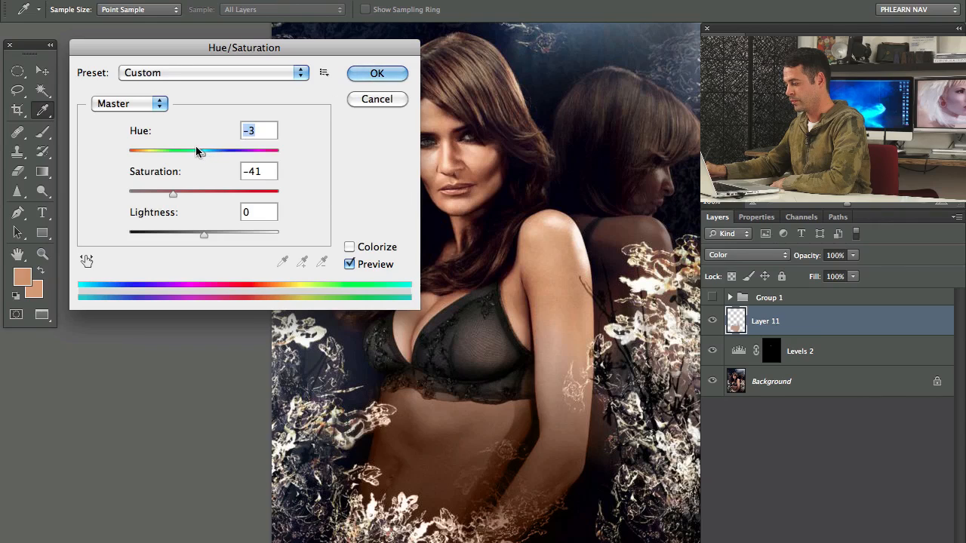
click(378, 76)
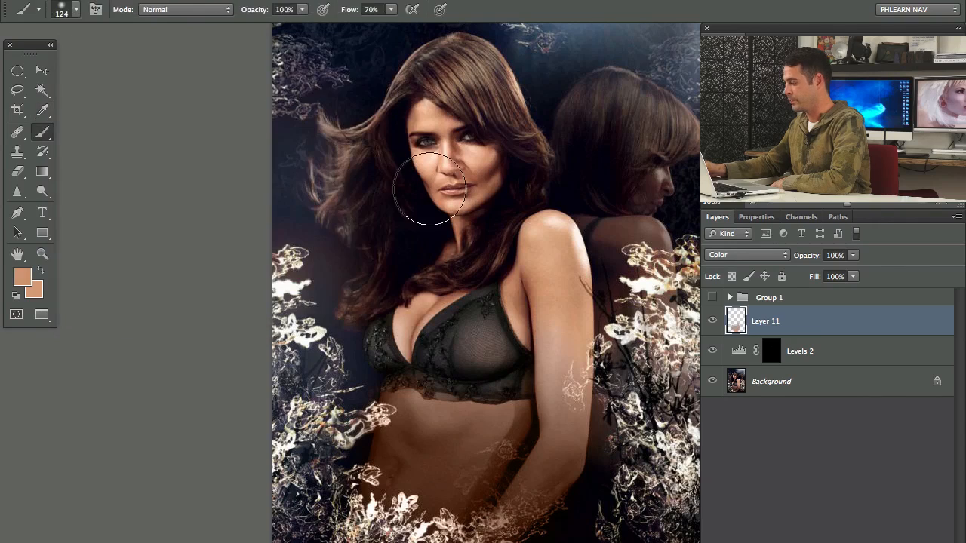
Reduce the Color-mode skin layer's opacity to 66%, toggling its visibility to compare before and after.
mouse_move(809, 258)
mouse_down()
mouse_move(791, 259)
mouse_move(802, 261)
mouse_up()
click(713, 324)
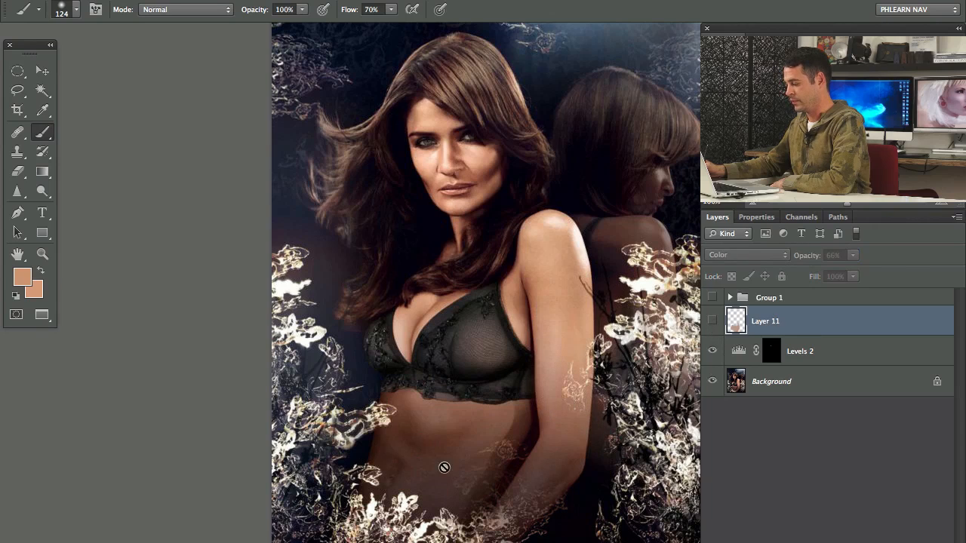
click(714, 323)
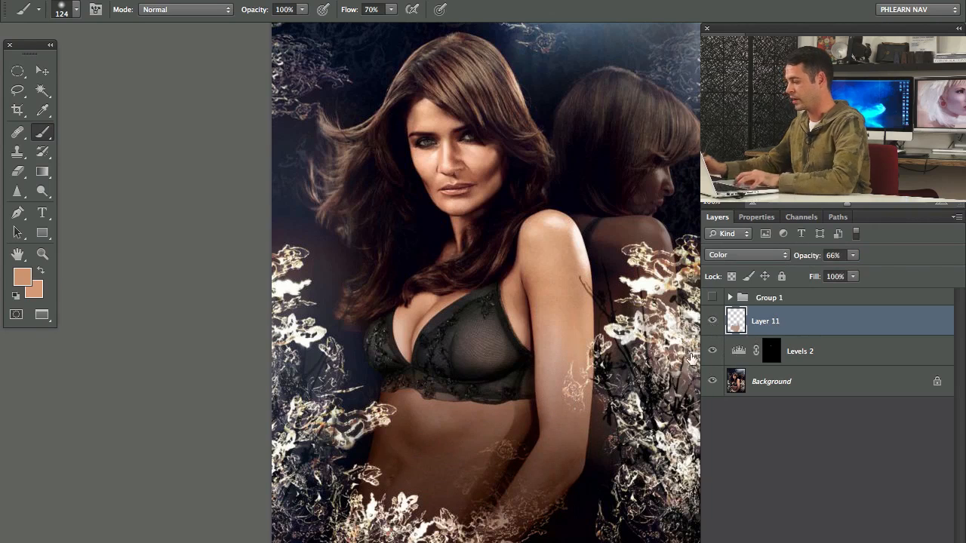
Add a blank layer, sample the bright highlight on the model's shoulder, and paint it over the forearm and midriff.
key(ctrl+shift+alt+n)
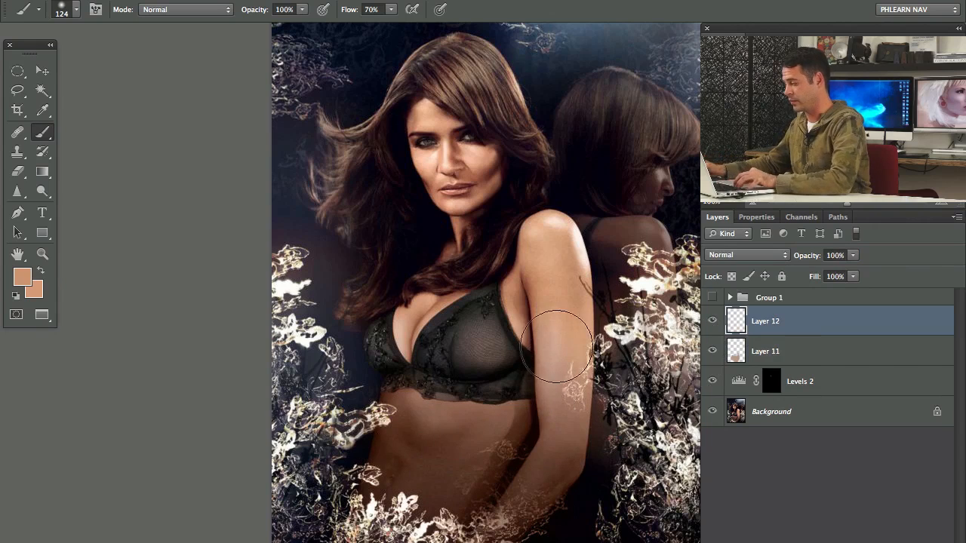
alt+click(563, 225)
drag(557, 230, 556, 221)
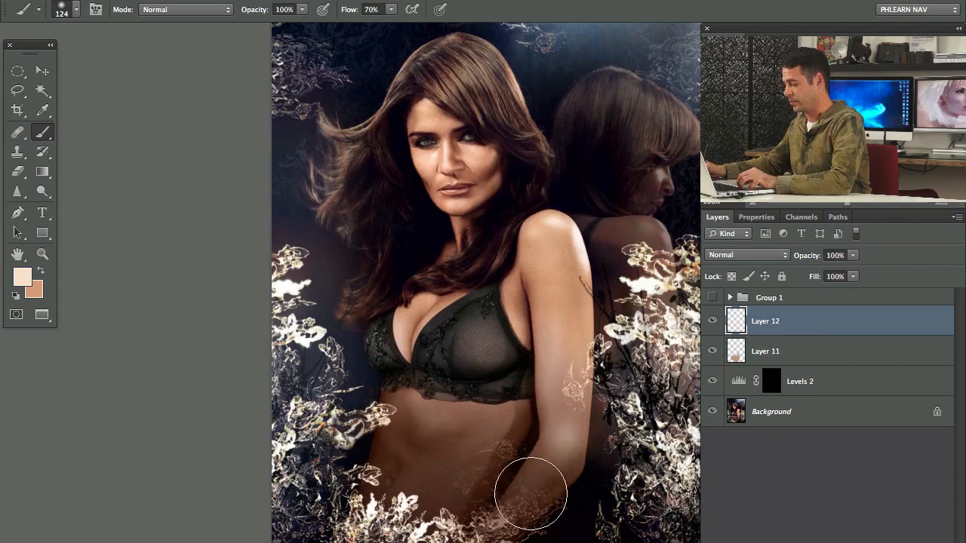
drag(555, 455, 493, 534)
mouse_move(487, 431)
mouse_down()
mouse_move(457, 464)
mouse_move(399, 449)
mouse_move(491, 422)
mouse_move(486, 453)
mouse_up()
Split the painted highlight layer's Blend If underlying shadows to 38 / 240 and set its opacity to 71%.
double_click(814, 325)
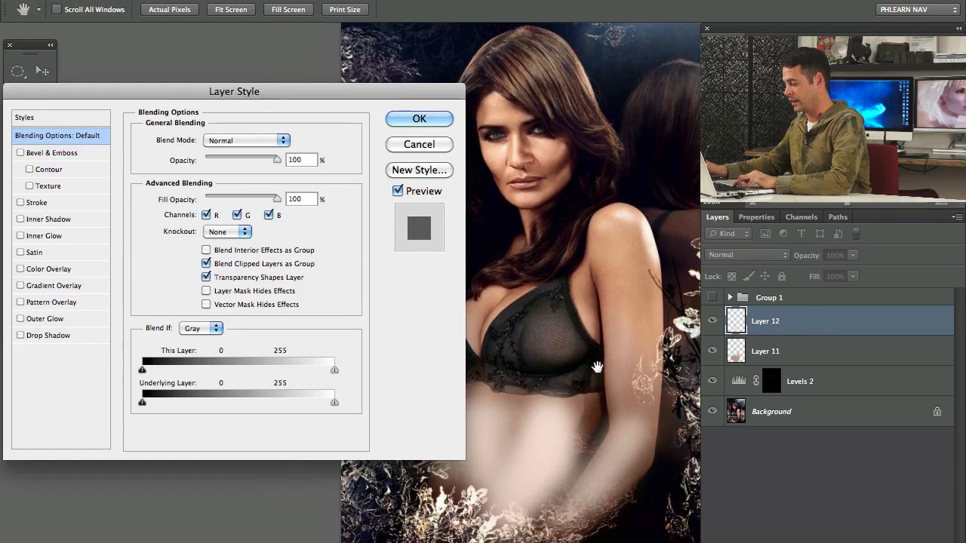
drag(374, 97, 274, 70)
drag(42, 376, 224, 377)
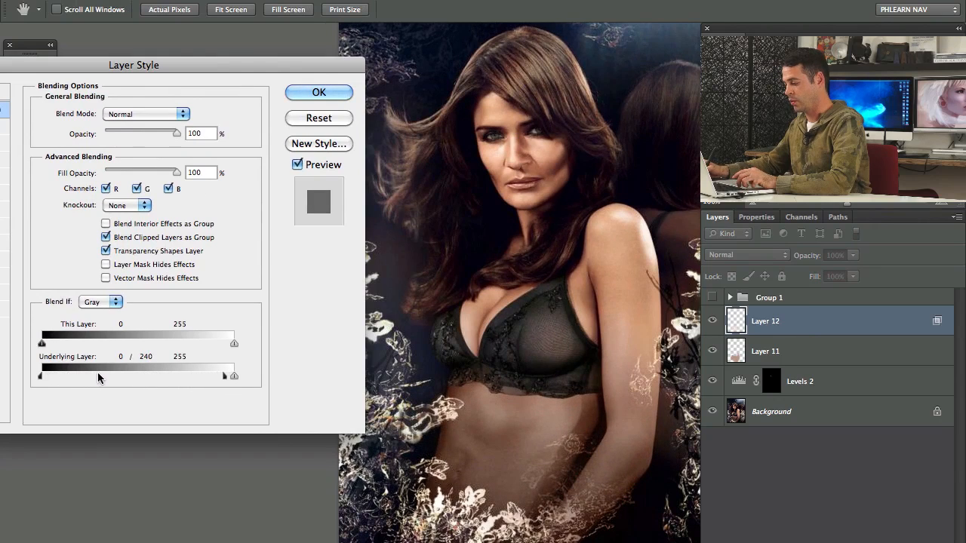
drag(40, 376, 102, 377)
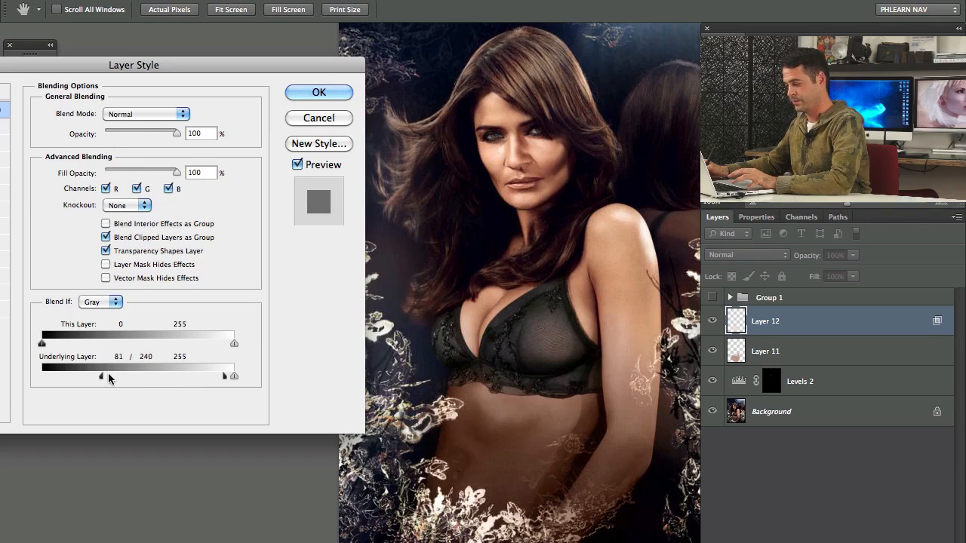
drag(103, 373, 89, 375)
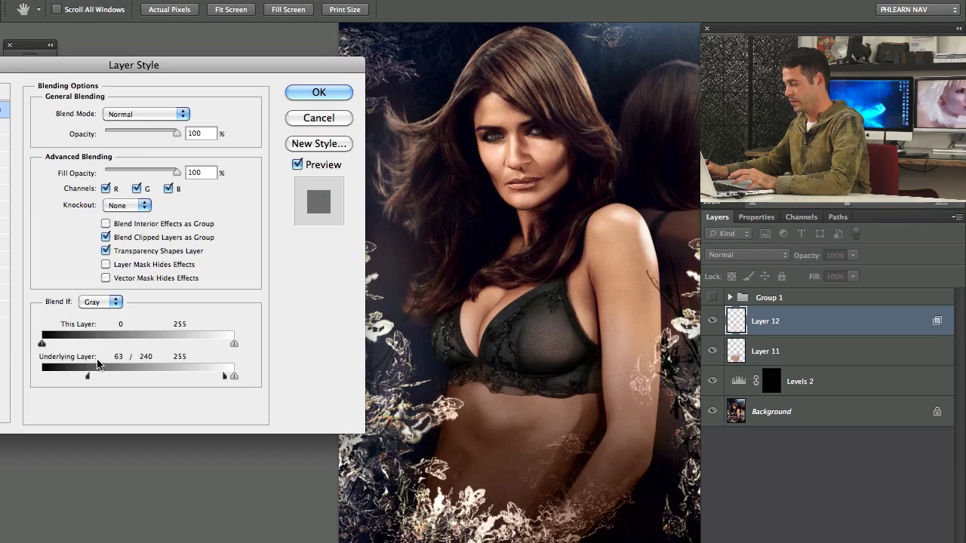
click(156, 129)
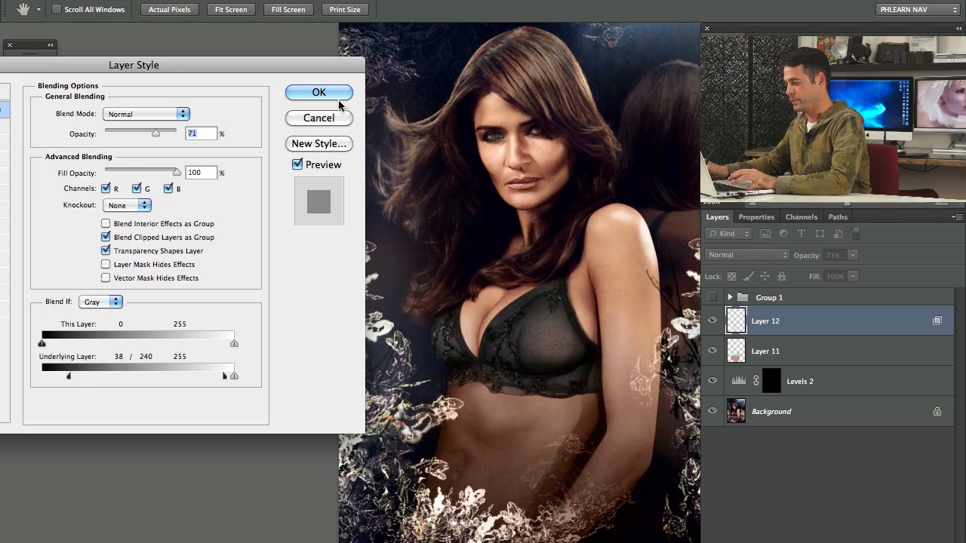
click(320, 96)
Erase excess highlight paint around the upper midriff with a 167 px soft eraser, toggling the layer to compare.
click(712, 322)
click(712, 322)
click(713, 321)
click(712, 322)
key(e)
drag(483, 390, 510, 205)
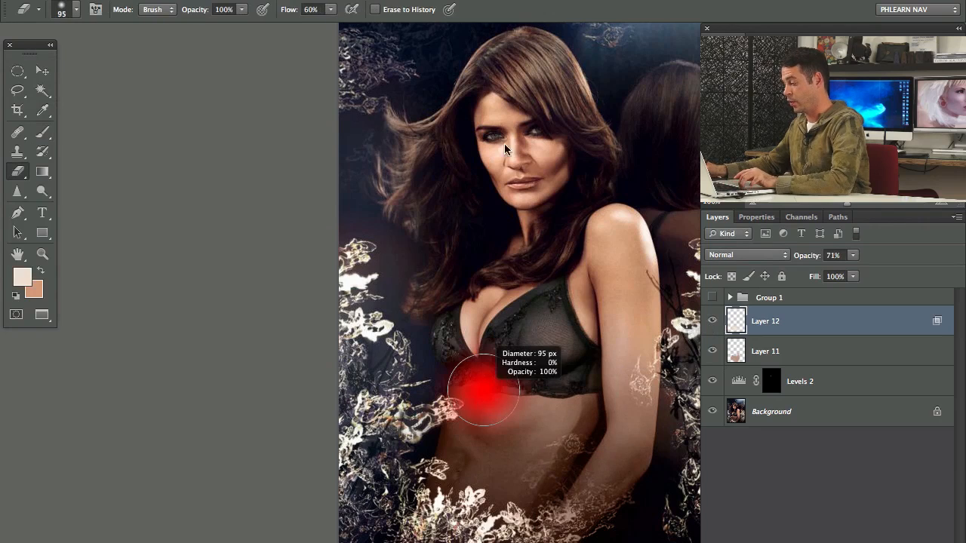
drag(462, 402, 489, 397)
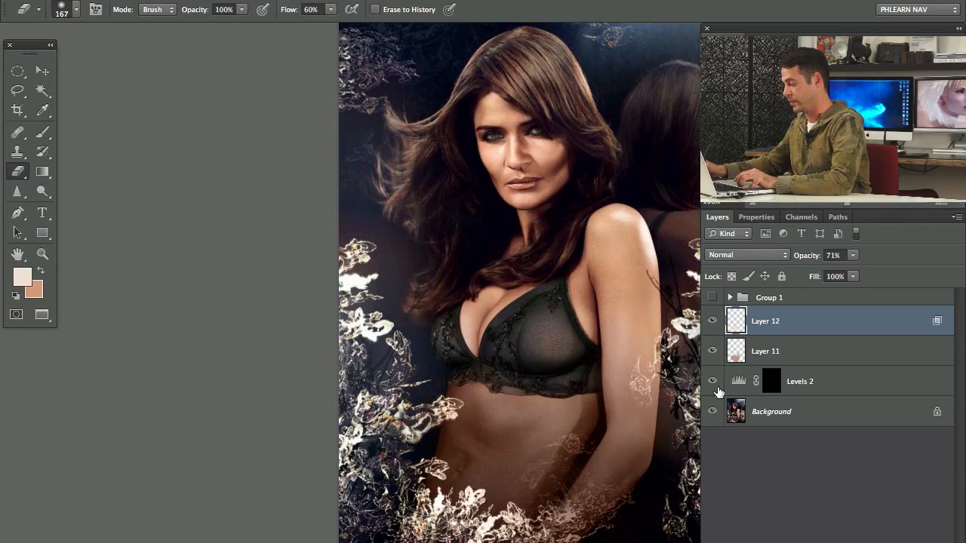
click(713, 321)
click(712, 322)
click(559, 407)
Lower the highlight layer's opacity to 57%, and toggle both painted skin layers to compare before and after.
drag(813, 262, 803, 267)
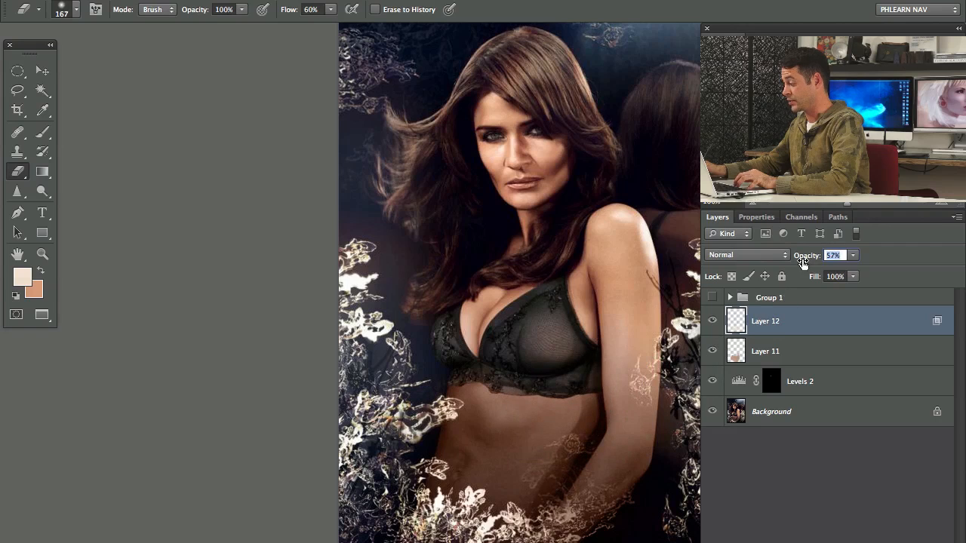
click(712, 352)
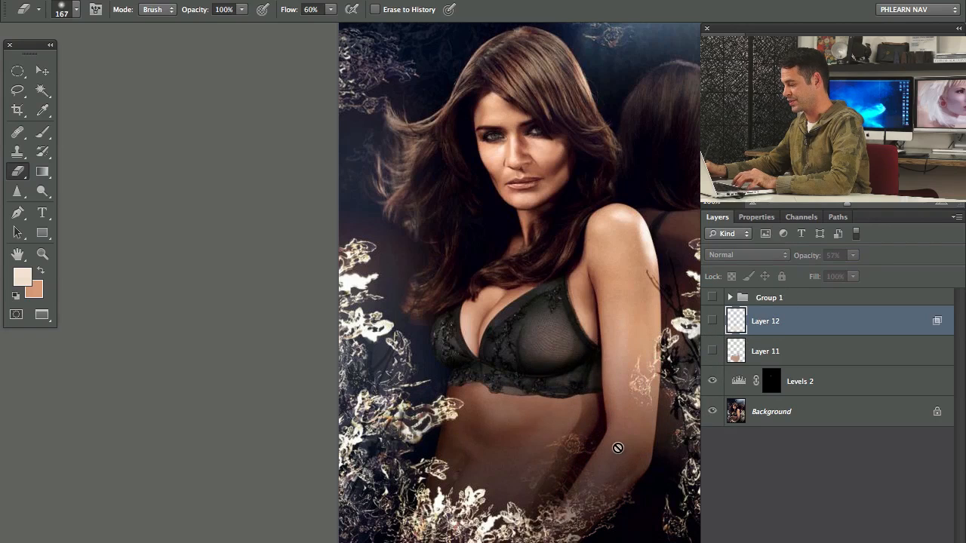
drag(711, 350, 715, 329)
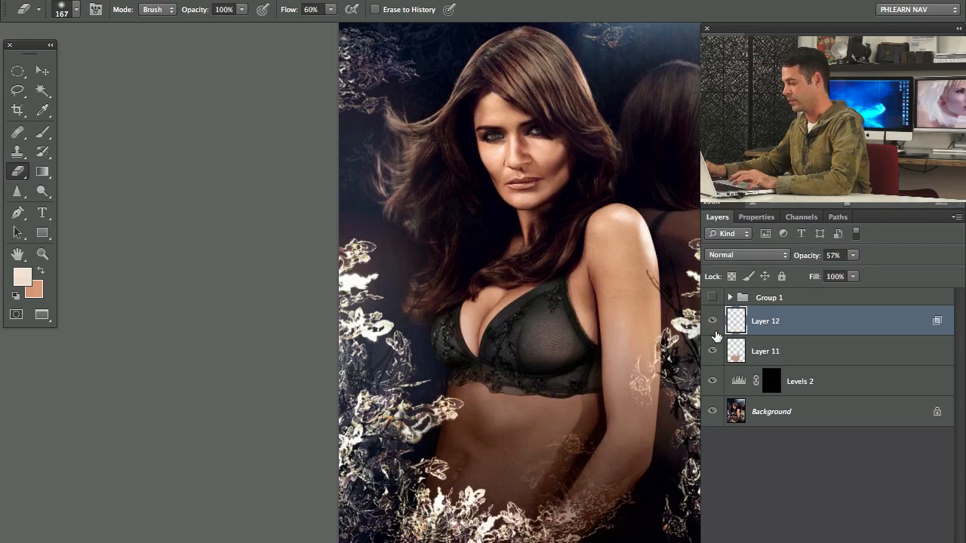
Add a blank layer, sample black from the bra, and paint over the sheer cup at 70% flow.
drag(617, 369, 577, 358)
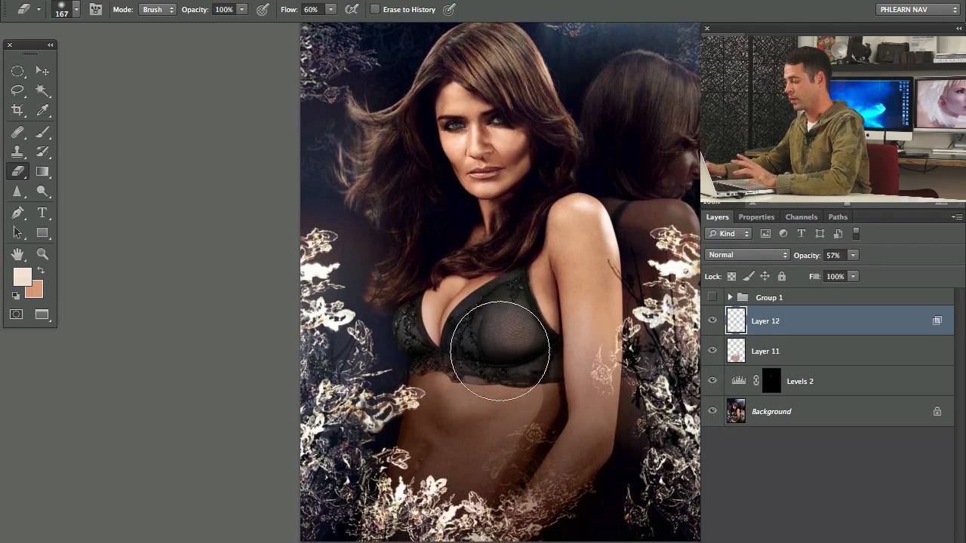
drag(531, 273, 532, 323)
key(ctrl+shift+alt+n)
key(b)
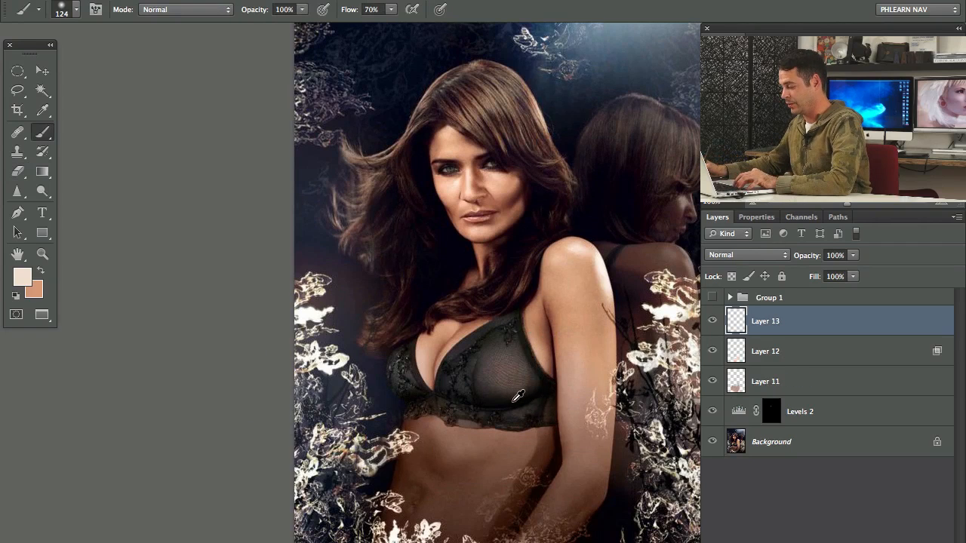
drag(512, 414, 555, 420)
key(ctrl+z)
alt+click(520, 391)
drag(506, 399, 516, 400)
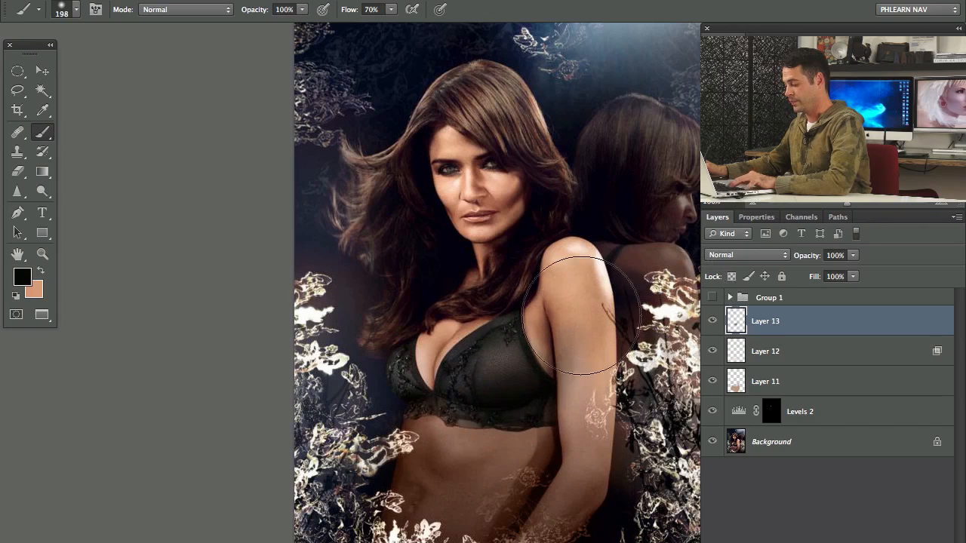
Erase the heavy black paint over the cup and repaint it with a 198 px brush at 10% flow.
key(e)
drag(510, 366, 515, 366)
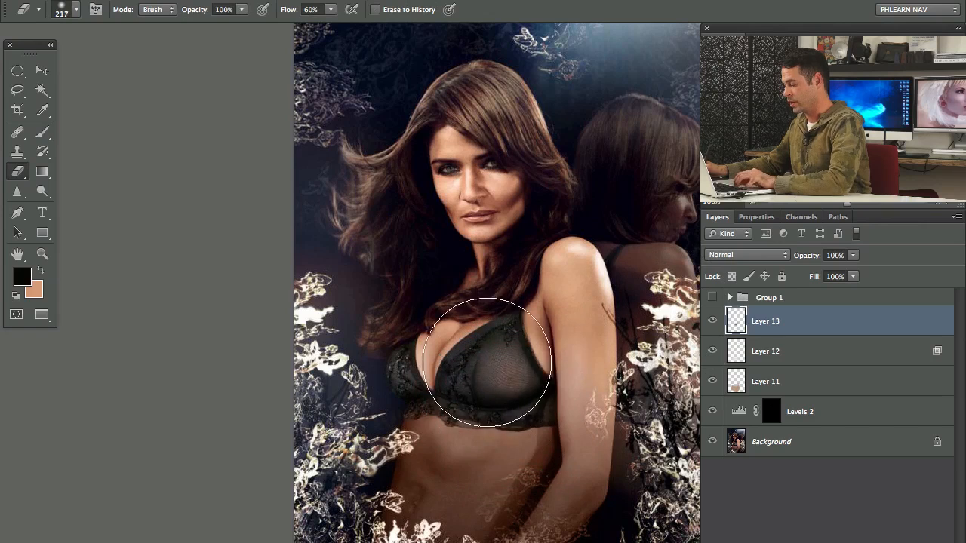
key(b)
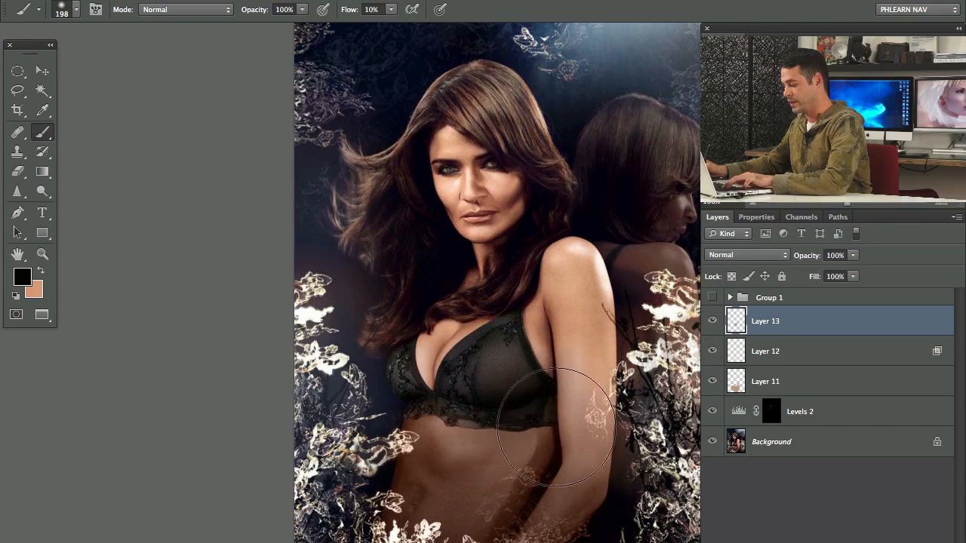
Erase black paint spilling below the bra with a 47 px eraser, toggling the layer to compare before and after.
key(e)
drag(543, 436, 480, 444)
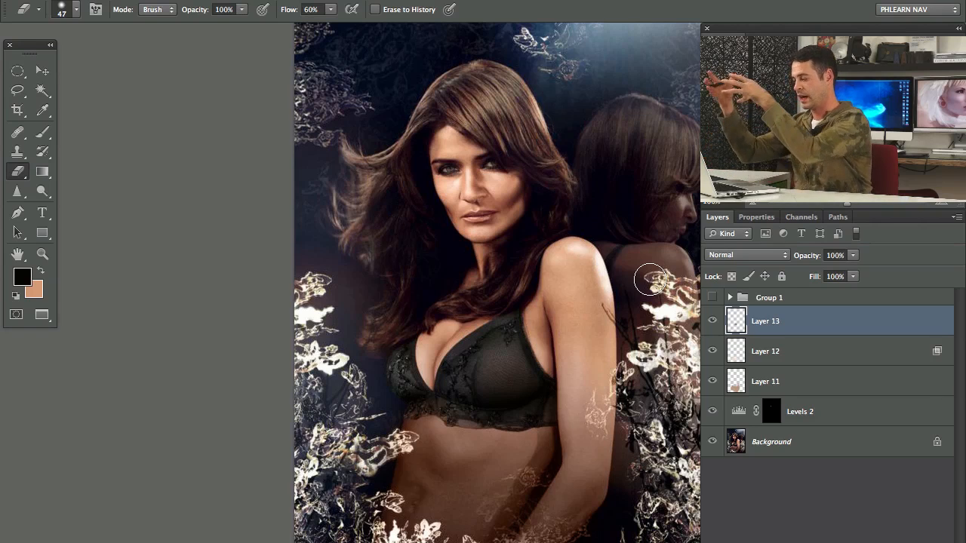
click(712, 320)
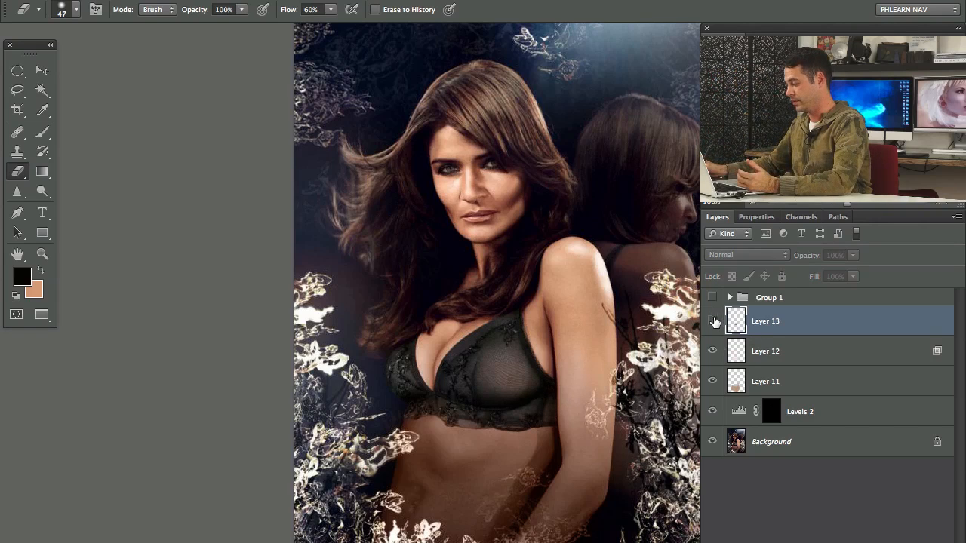
click(712, 321)
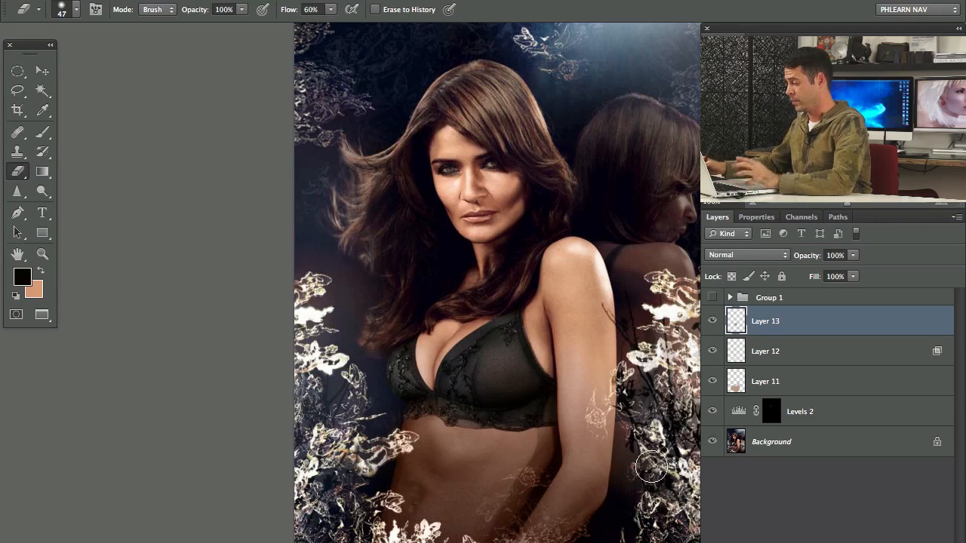
Try a Curves adjustment layer that brightens the whole image.
click(840, 541)
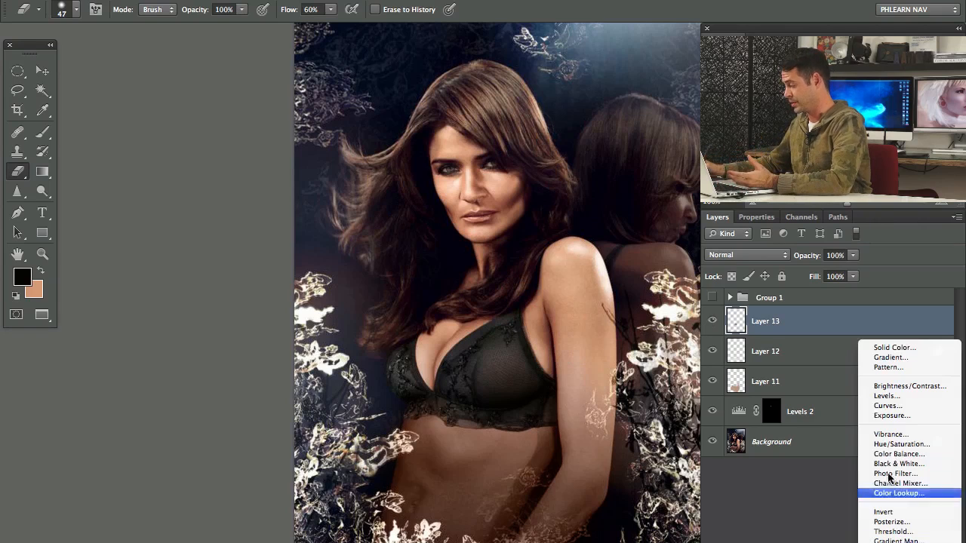
click(888, 406)
drag(841, 386, 830, 375)
click(720, 218)
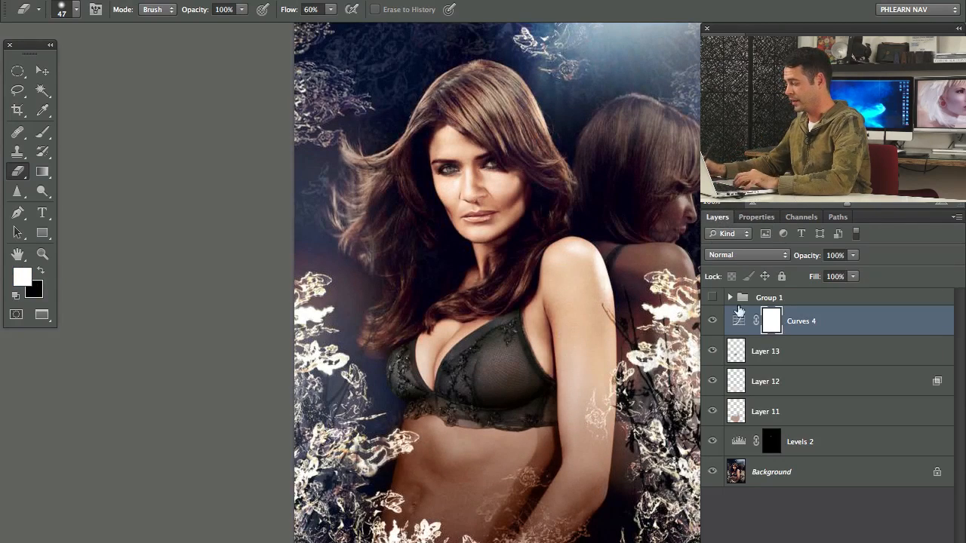
Try restricting the Curves brightening to the bra by inverting its mask and painting white at 20% flow.
key(ctrl+i)
key(b)
mouse_move(505, 366)
mouse_down()
mouse_move(455, 360)
mouse_move(443, 348)
mouse_move(475, 362)
mouse_move(466, 203)
mouse_move(487, 363)
mouse_move(475, 363)
mouse_move(469, 345)
mouse_move(455, 362)
mouse_move(478, 345)
mouse_move(407, 354)
mouse_move(449, 353)
mouse_up()
key(shift+5)
key(ctrl+z)
key(shift+2)
Toggle the Curves layer to compare its effect, and delete the layer.
click(714, 322)
click(714, 323)
click(714, 323)
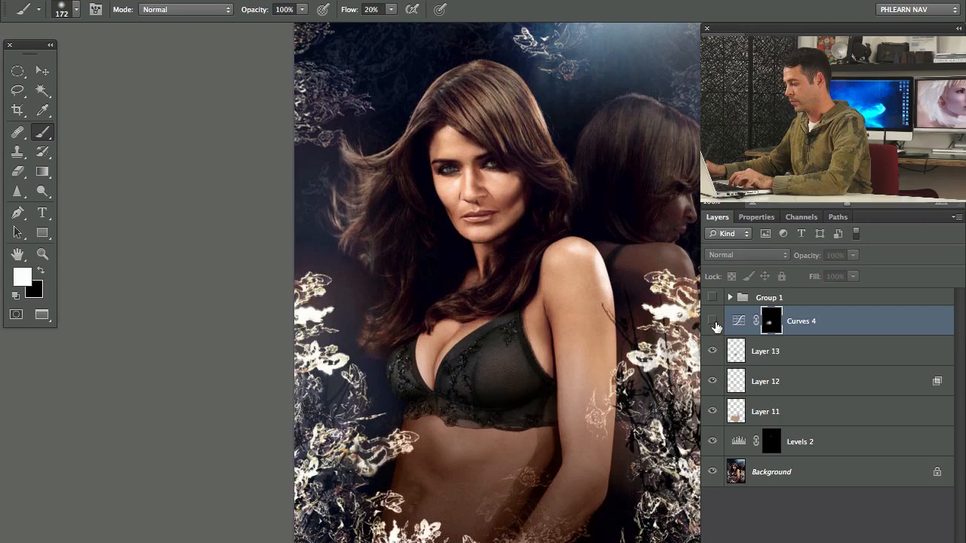
click(715, 324)
click(715, 325)
click(714, 323)
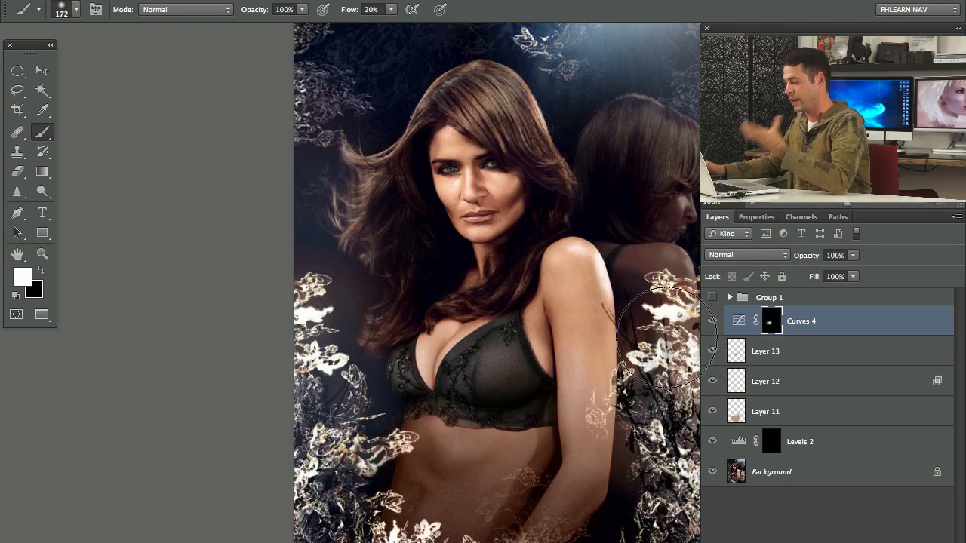
key(Delete)
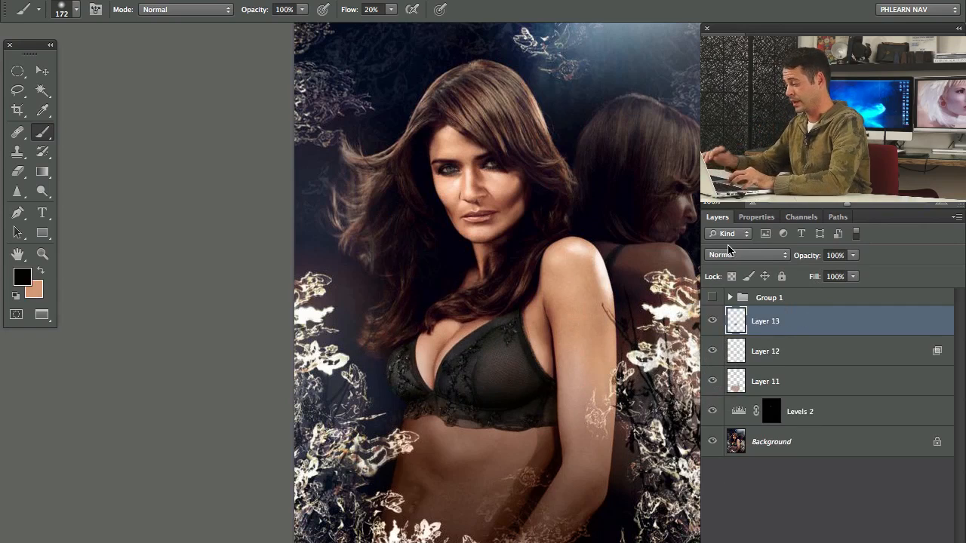
Add a blank layer and paint a tone sampled from the shadowed cheek over it, using a 62 px brush at 10% flow.
key(ctrl+shift+alt+n)
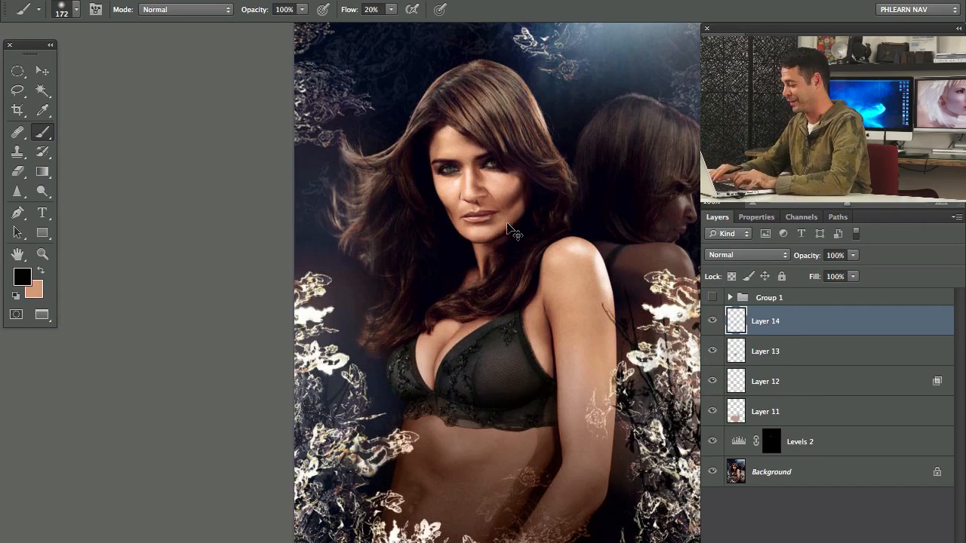
key(ctrl+plus)
drag(493, 167, 448, 305)
drag(512, 260, 421, 257)
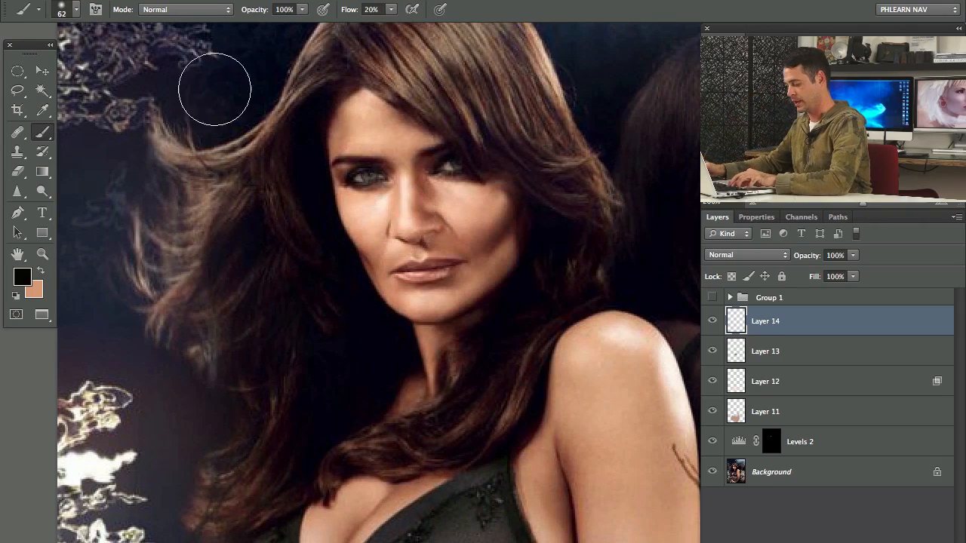
alt+click(501, 265)
key(shift+1)
alt+click(494, 260)
drag(498, 253, 479, 263)
Resample neighboring light and dark skin tones and paint them along the cheek to smooth its shadow transition.
alt+click(495, 228)
drag(496, 224, 497, 218)
alt+click(496, 214)
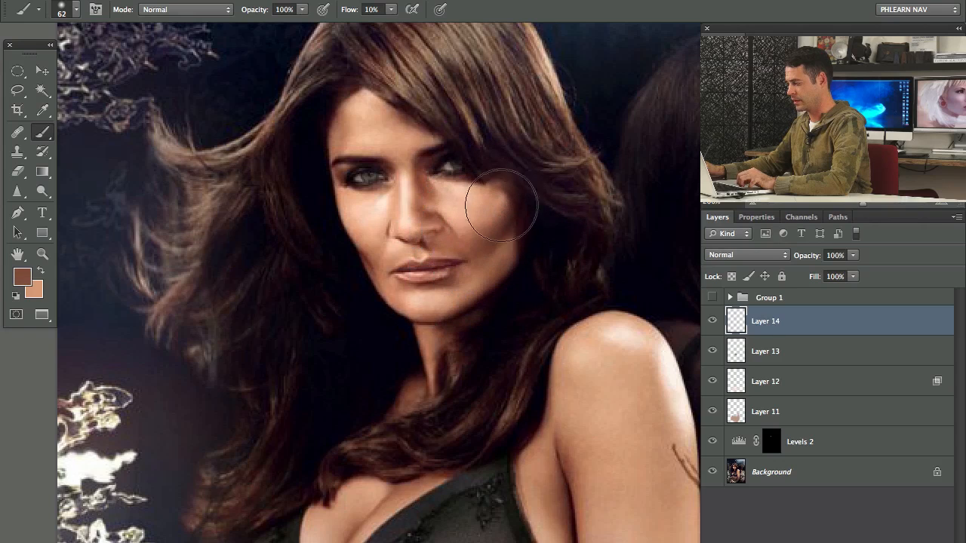
mouse_move(496, 253)
mouse_down()
mouse_move(496, 242)
mouse_move(476, 239)
mouse_up()
alt+click(496, 258)
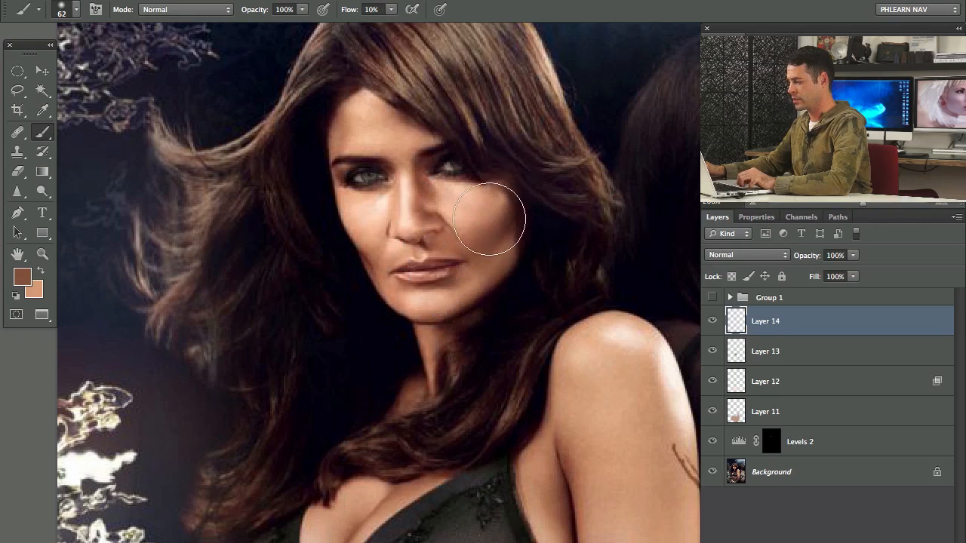
alt+click(470, 212)
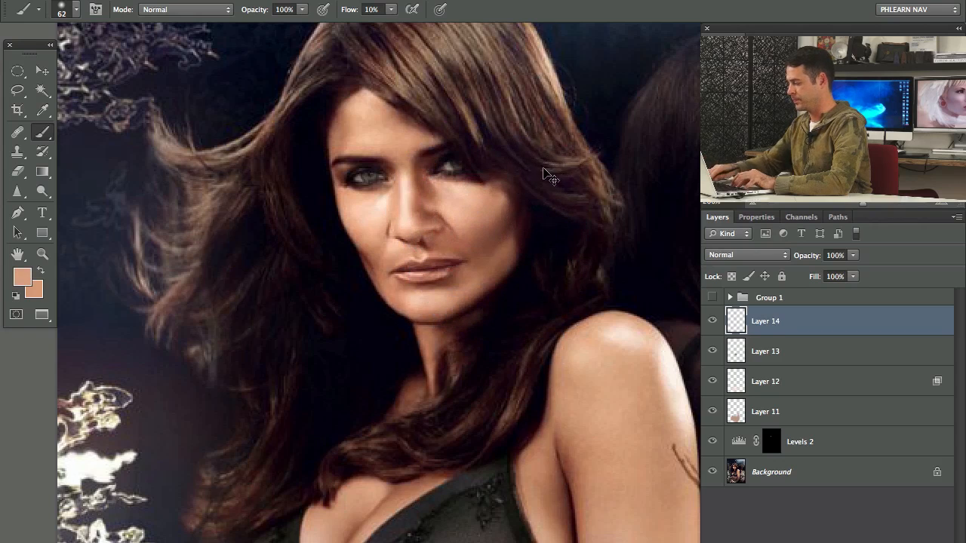
Compare the face with and without the cheek paint layer at full-image view.
key(ctrl+0)
click(713, 321)
click(713, 322)
click(712, 322)
click(712, 322)
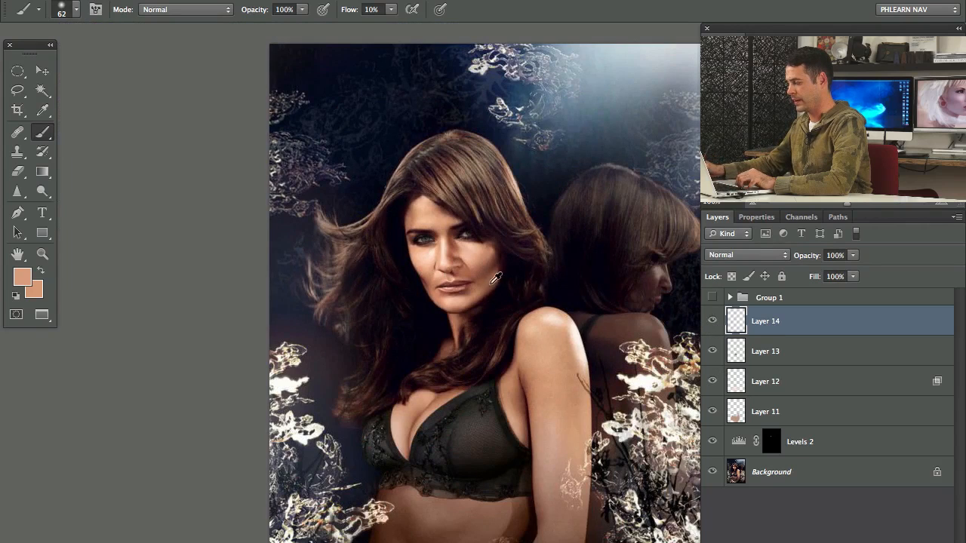
Sample neighboring light and dark skin tones and paint them over the shadowed cheek edge with a 50 px brush at 10% flow.
drag(489, 281, 480, 289)
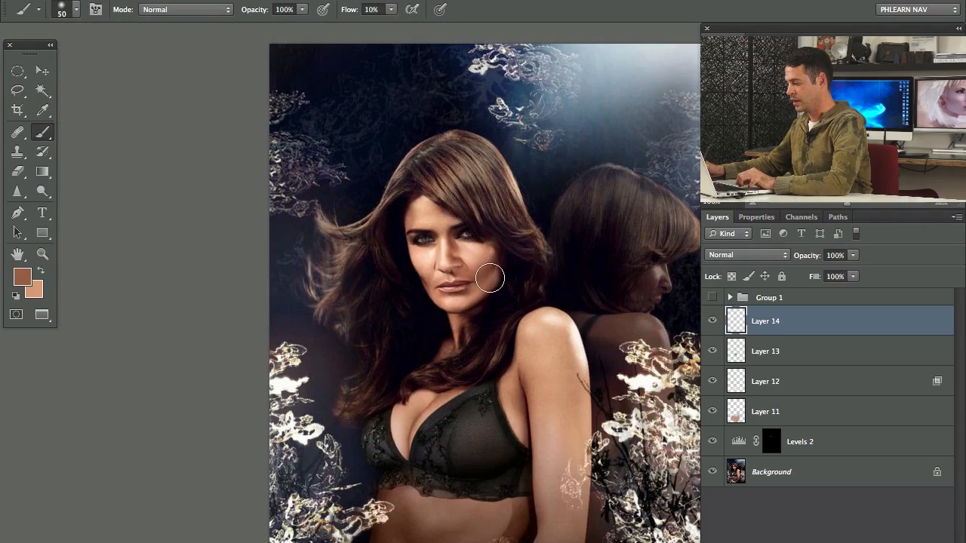
alt+click(492, 279)
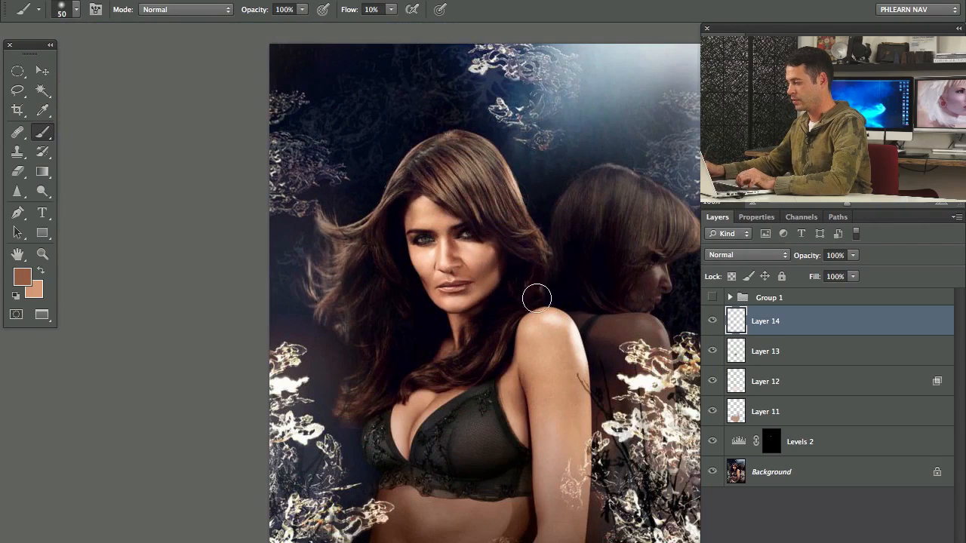
alt+click(493, 266)
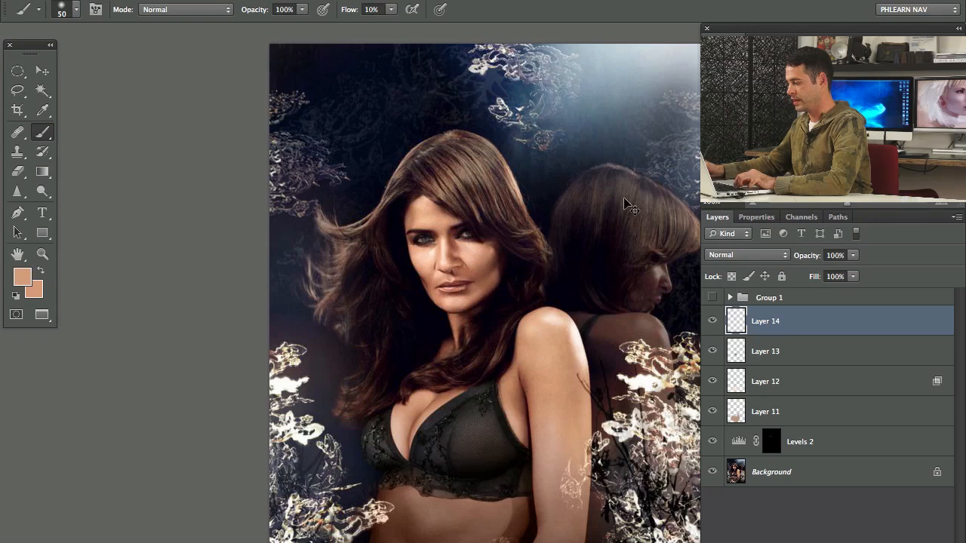
alt+click(483, 275)
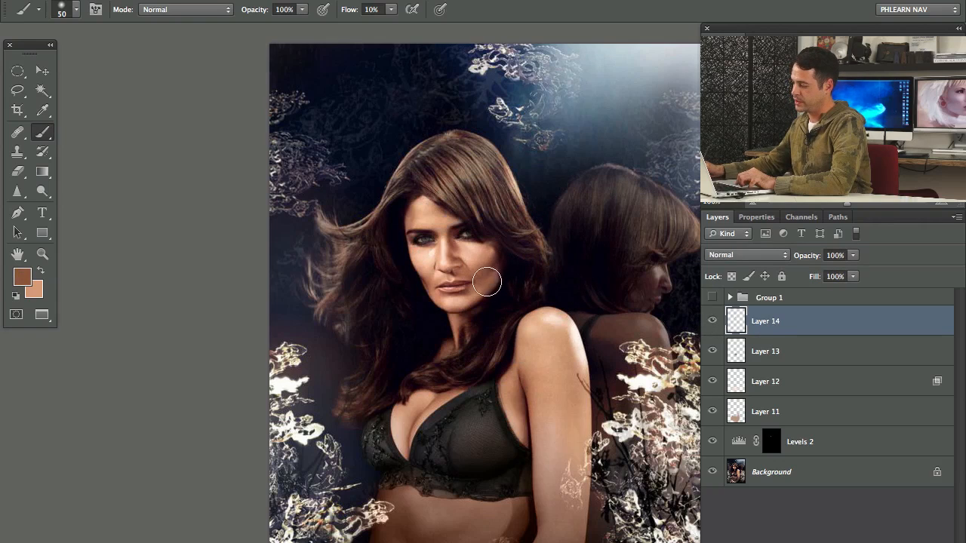
Soften the fold between the nose and the mouth on the shadowed side with sampled skin tones and a 20 px brush.
mouse_move(460, 274)
mouse_down()
mouse_move(440, 278)
mouse_move(464, 268)
mouse_up()
alt+click(464, 271)
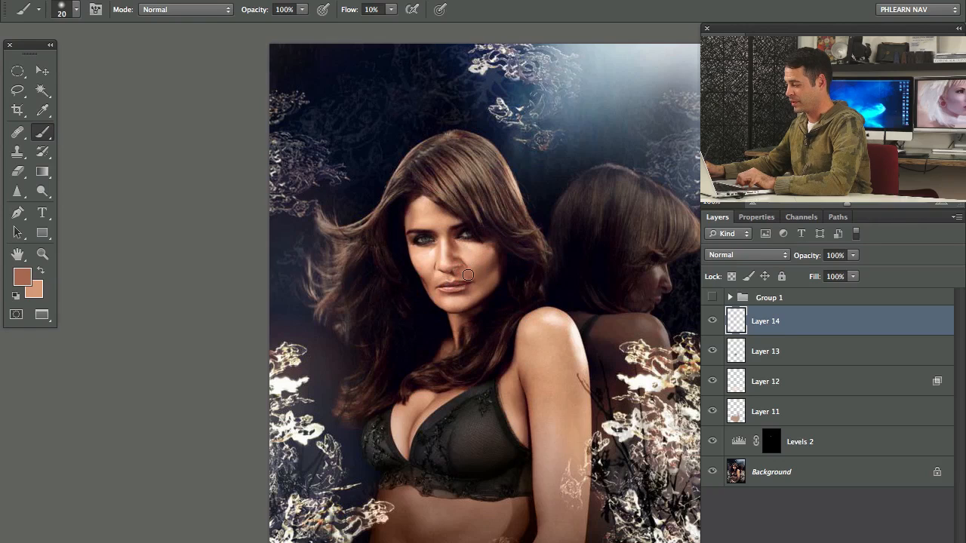
alt+click(466, 266)
alt+click(467, 268)
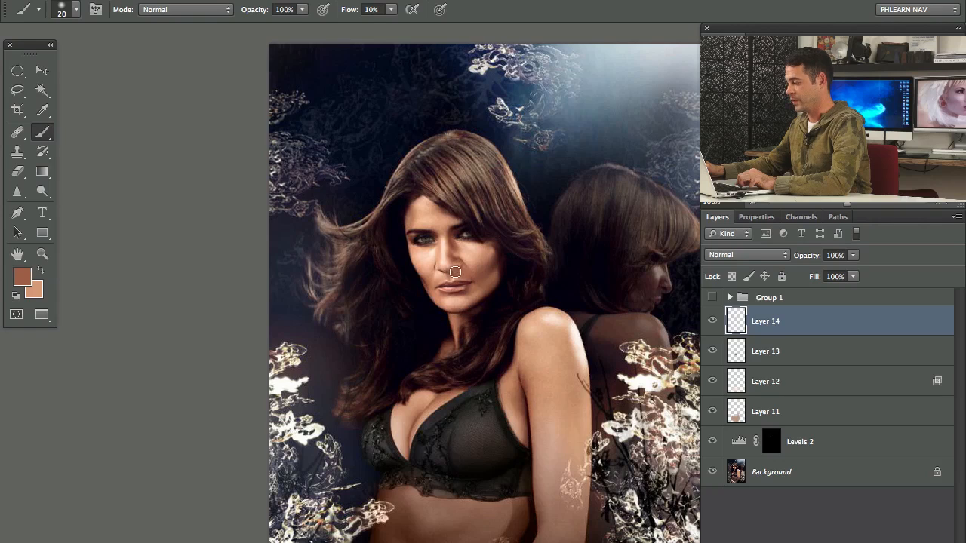
Toggle Layer 14 to compare the face with and without its paint.
click(712, 322)
click(713, 322)
click(712, 322)
click(711, 323)
click(710, 323)
click(710, 323)
Smooth the skin beside the other corner of the mouth by painting sampled skin tones with a 20 px brush.
alt+click(428, 277)
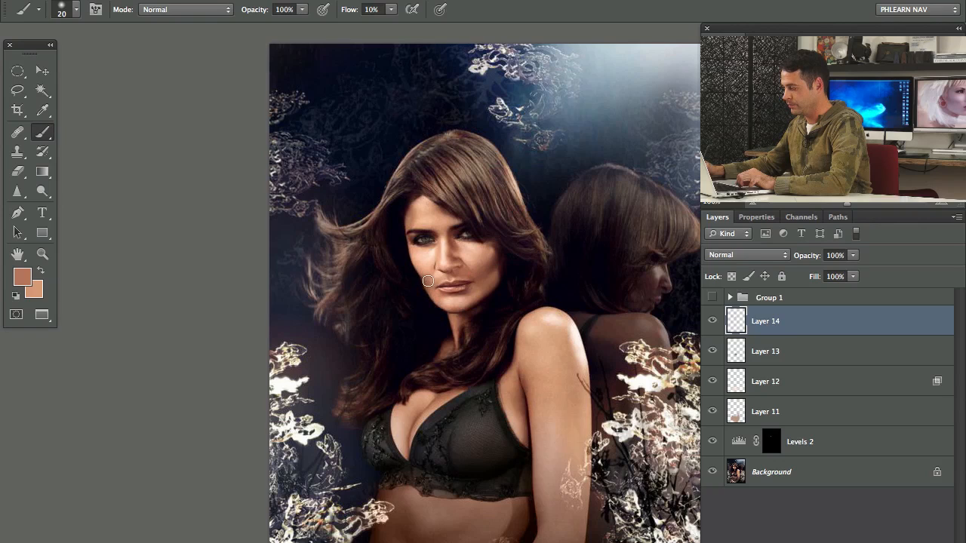
alt+click(426, 273)
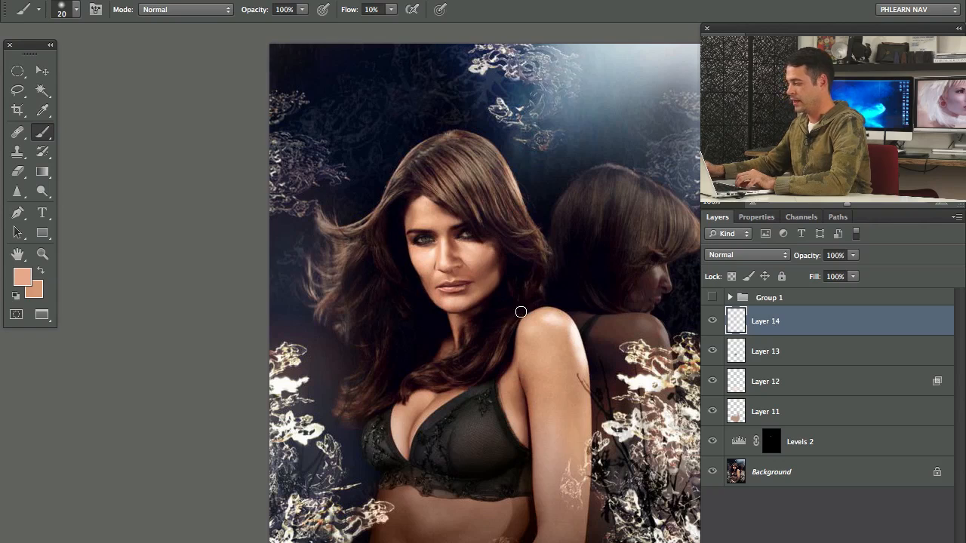
alt+click(428, 268)
mouse_move(430, 268)
mouse_down()
mouse_move(439, 268)
mouse_move(427, 274)
mouse_up()
Add a blank layer and smooth the skin beneath both eyes with repeatedly sampled tones, using a 36 px brush at 10% flow.
key(ctrl+shift+alt+n)
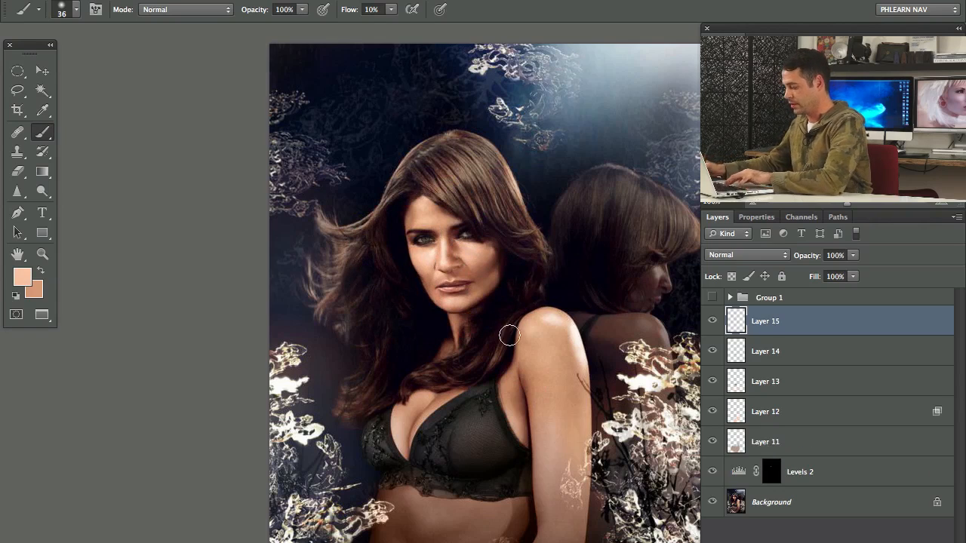
alt+click(458, 244)
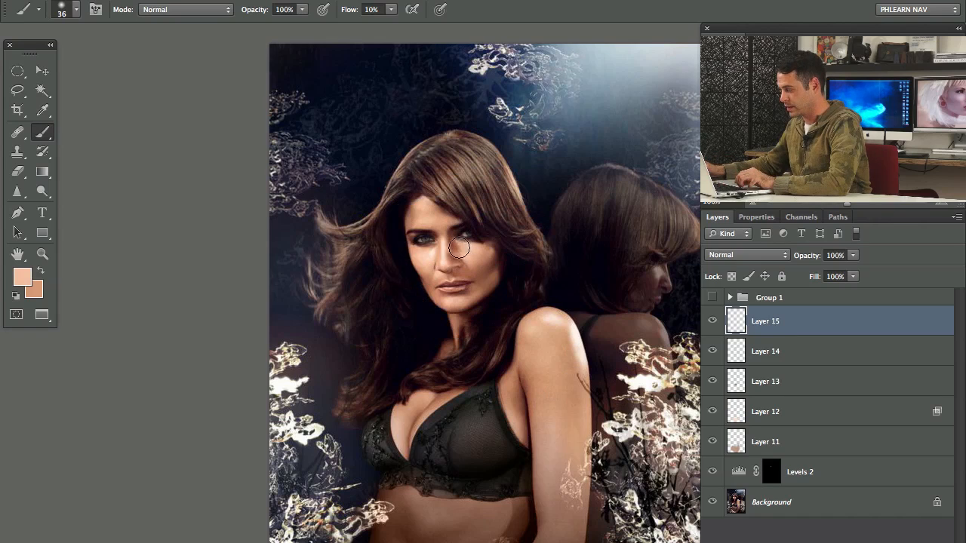
alt+click(456, 243)
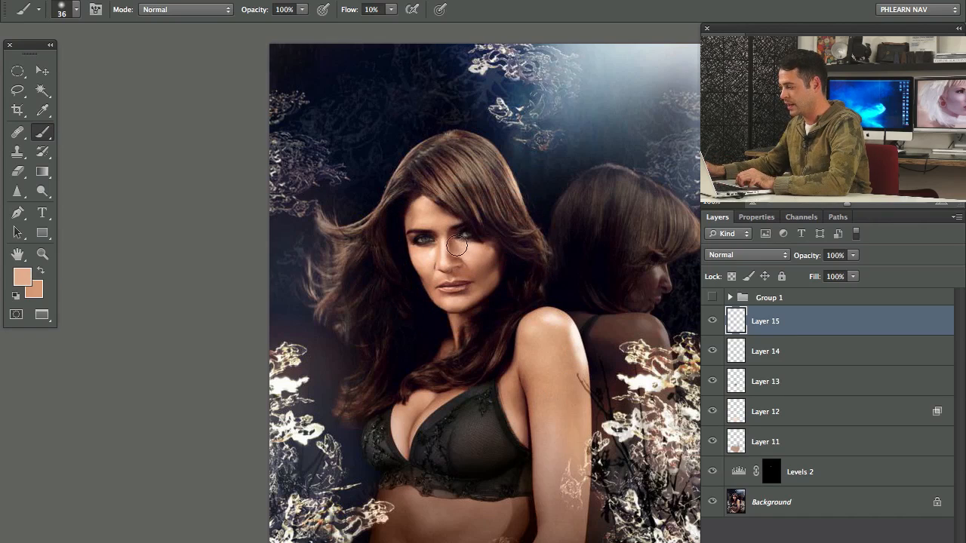
alt+click(460, 253)
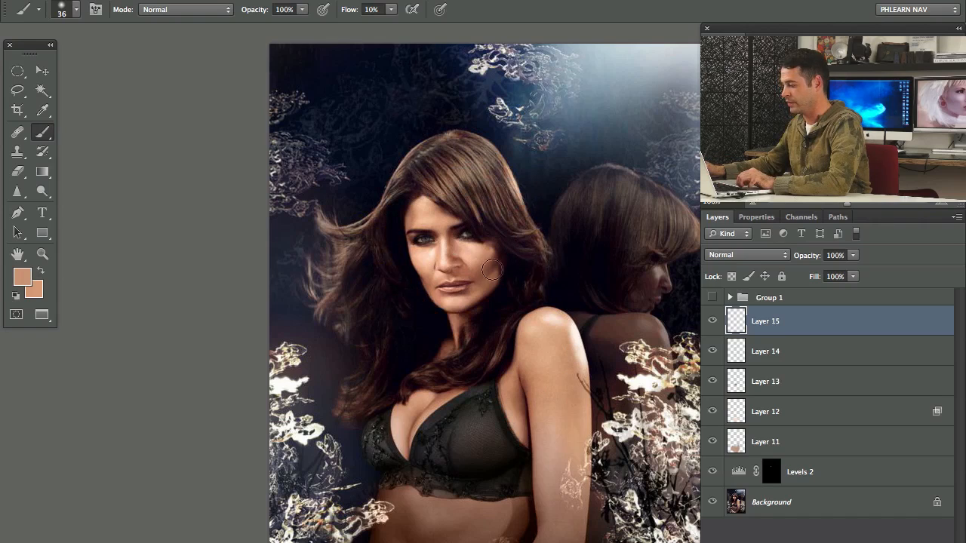
alt+click(460, 251)
alt+click(462, 257)
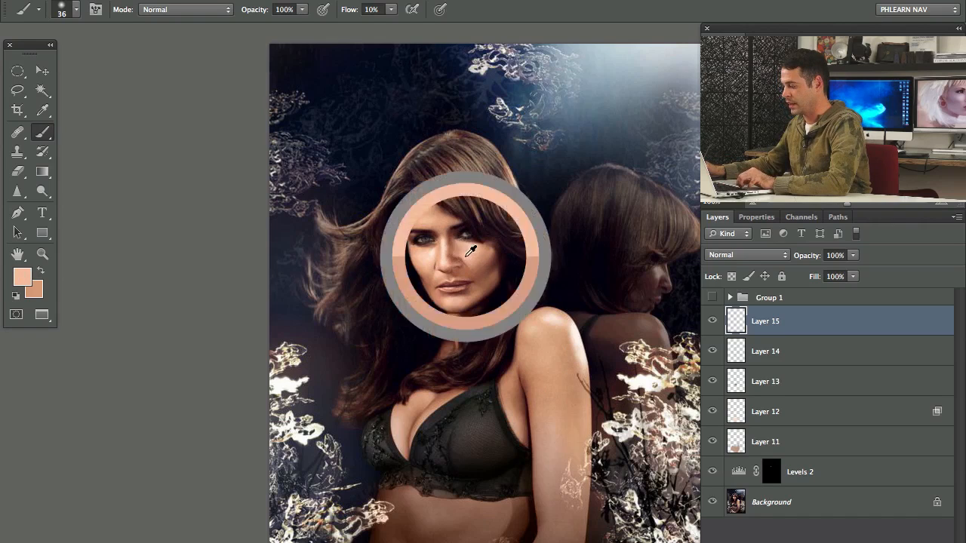
alt+click(453, 258)
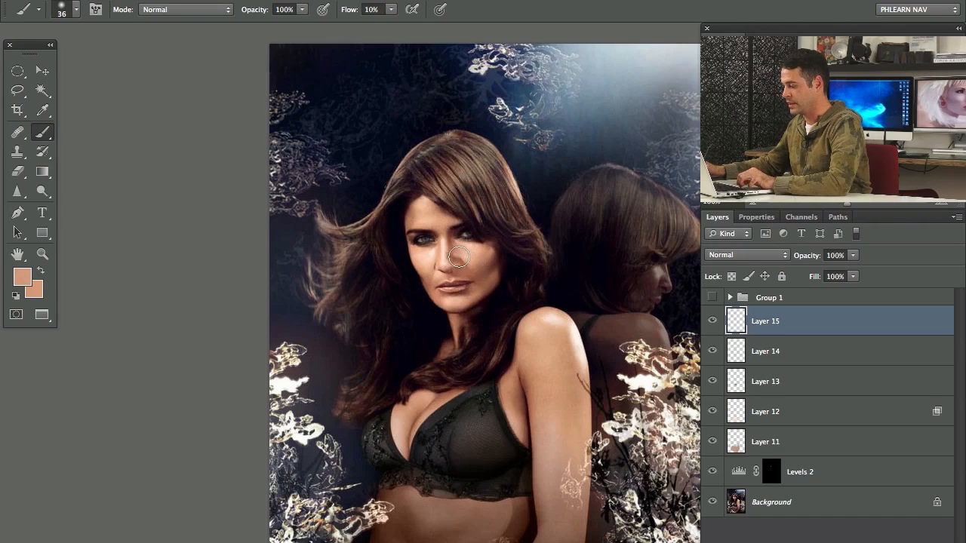
alt+click(463, 253)
alt+click(458, 245)
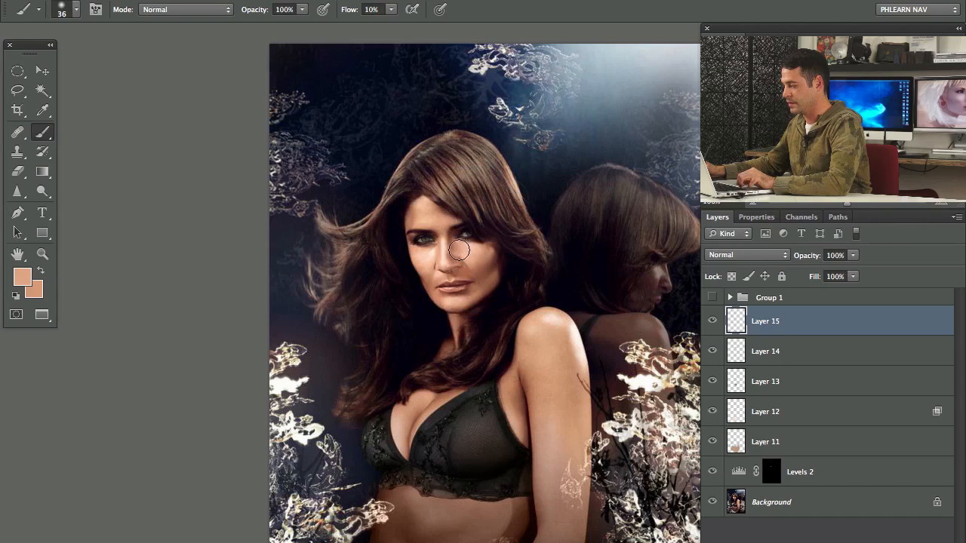
alt+click(457, 249)
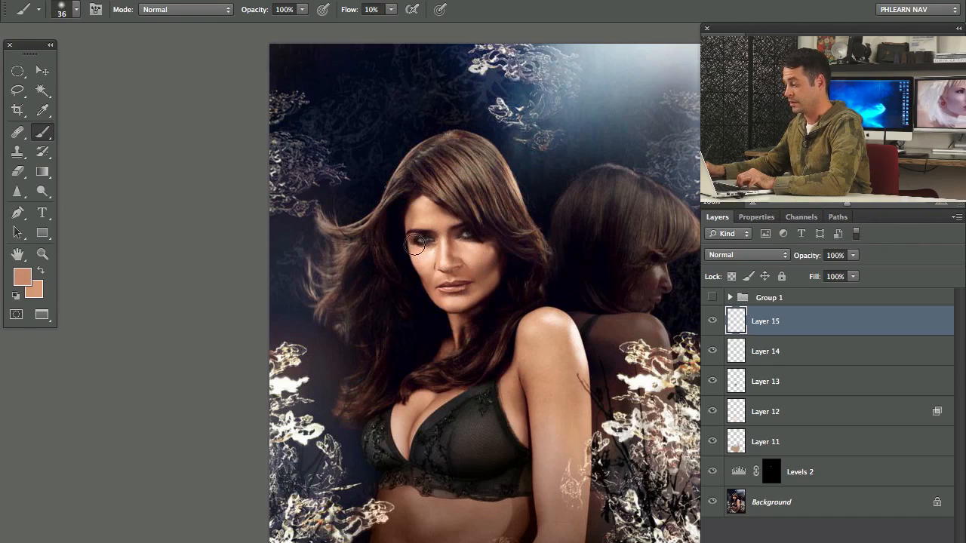
alt+click(419, 245)
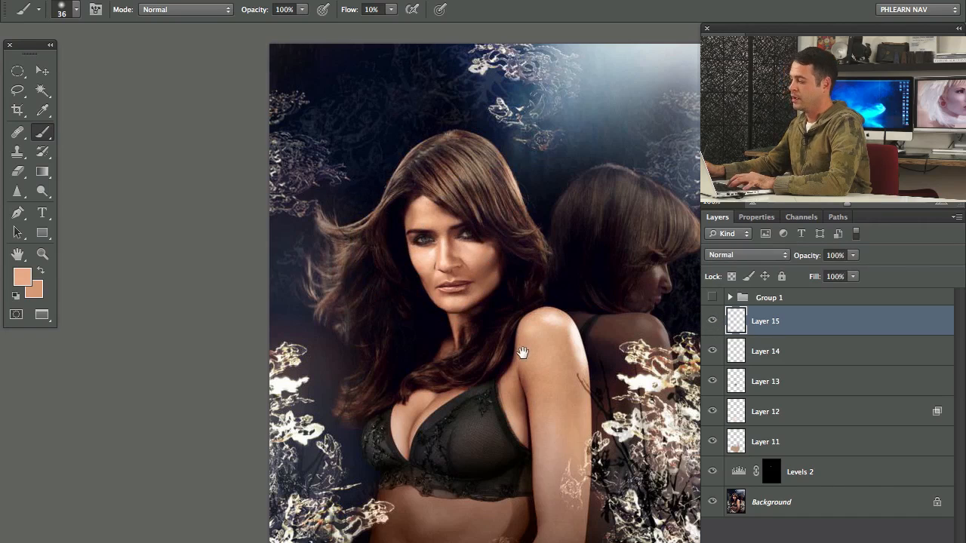
Add a blank layer and paint a dark tone sampled from the shadowed cheek over the brighter side's jaw edge with a 78 px brush.
drag(532, 337, 526, 314)
key(ctrl+shift+alt+n)
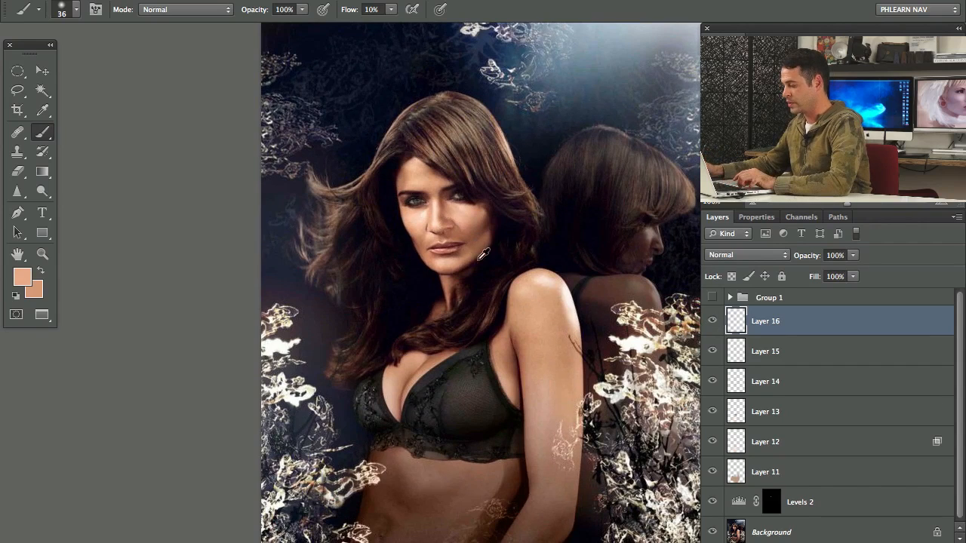
alt+click(491, 222)
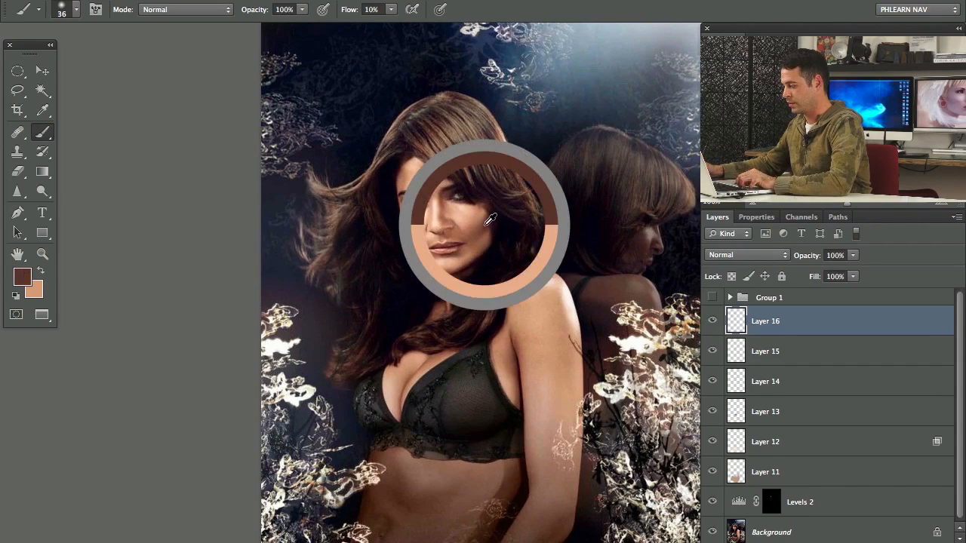
key(bracketright)
key(bracketright)
key(bracketright)
mouse_move(399, 265)
mouse_down()
mouse_move(418, 271)
mouse_move(414, 250)
mouse_up()
Resample medium and dark cheek tones and build up the shadow along the brighter side's jaw.
alt+click(480, 223)
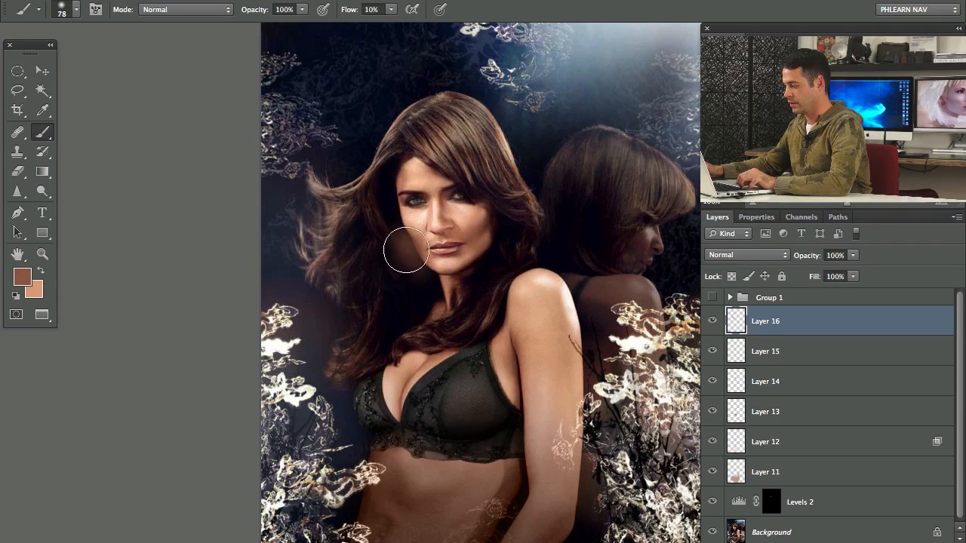
alt+click(487, 229)
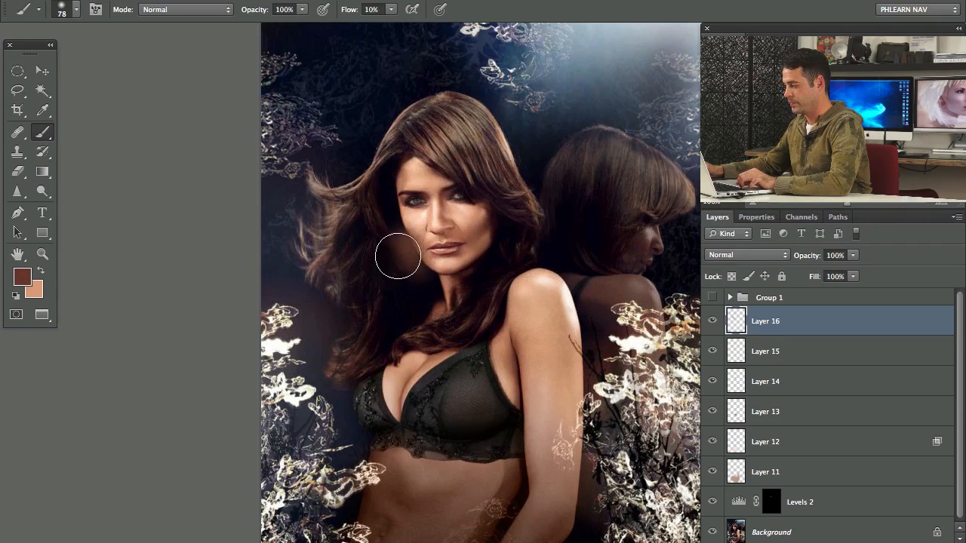
alt+click(491, 228)
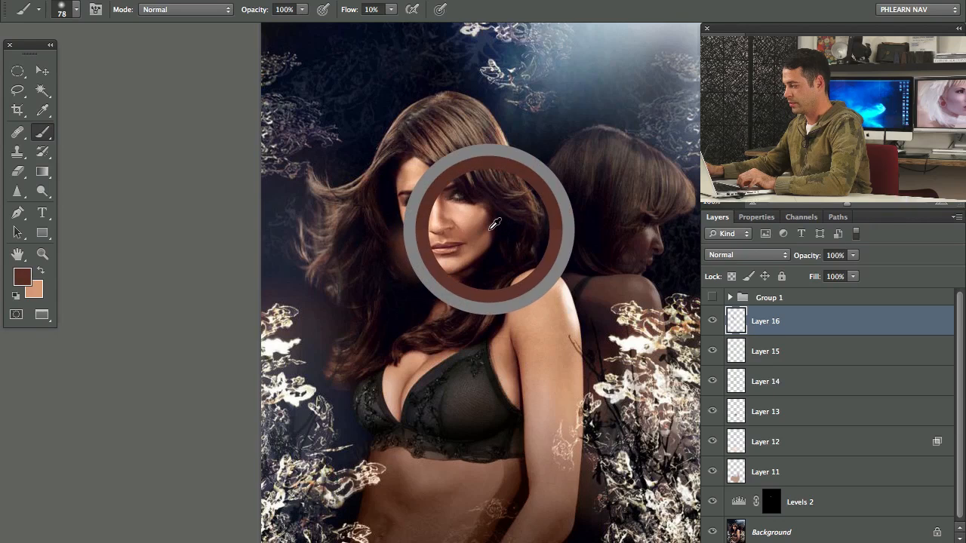
drag(398, 286, 411, 274)
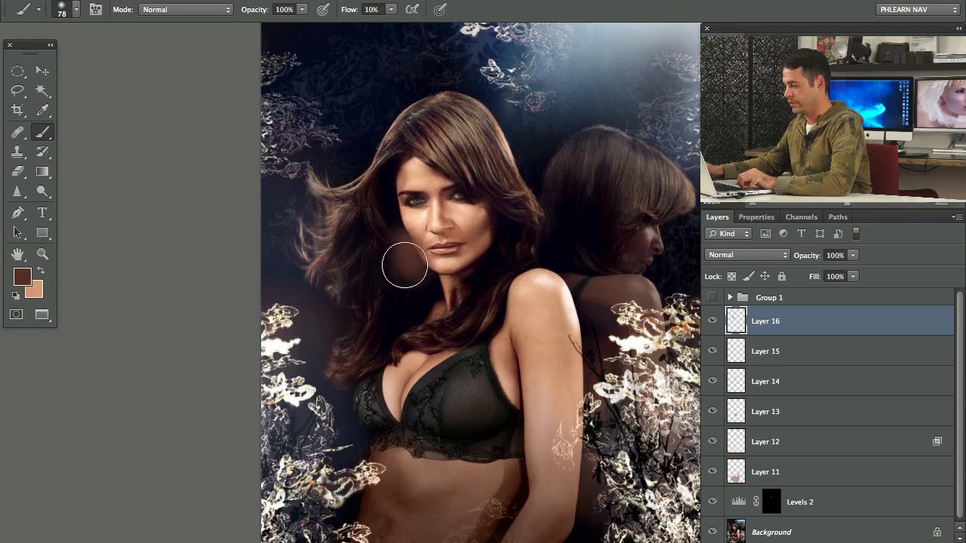
Erase excess shadow paint on Layer 16 around the jaw and face with the Eraser at 70% flow.
key(e)
mouse_move(401, 254)
mouse_down()
mouse_move(390, 256)
mouse_move(401, 293)
mouse_up()
key(shift+7)
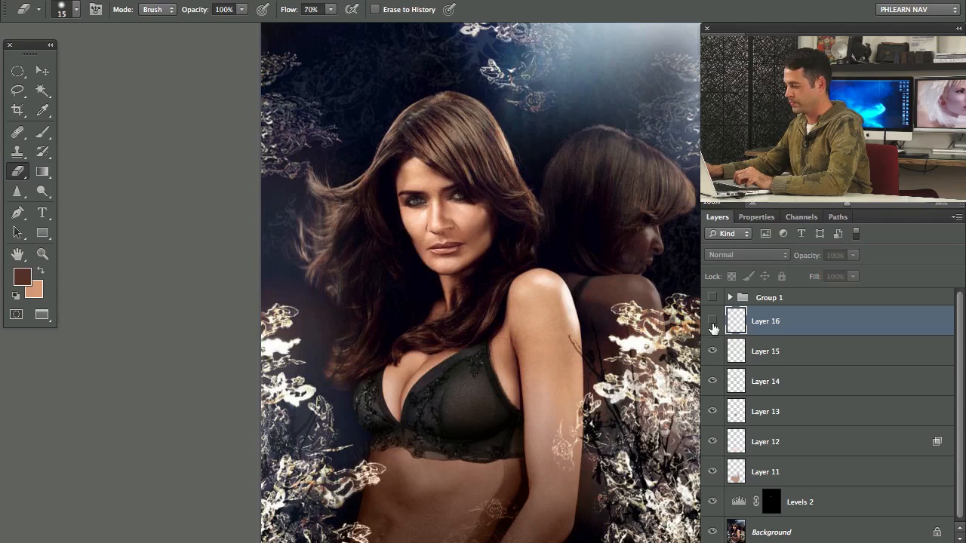
mouse_move(436, 237)
mouse_down()
mouse_move(453, 244)
mouse_move(463, 217)
mouse_up()
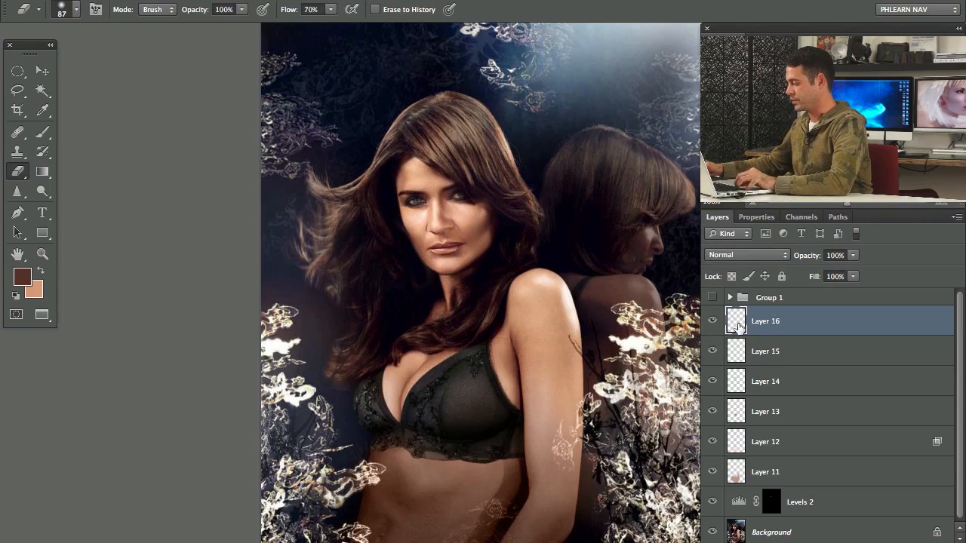
Group Layers 11 through 16 and add a Hue/Saturation adjustment layer above the group.
shift+click(840, 469)
key(ctrl+g)
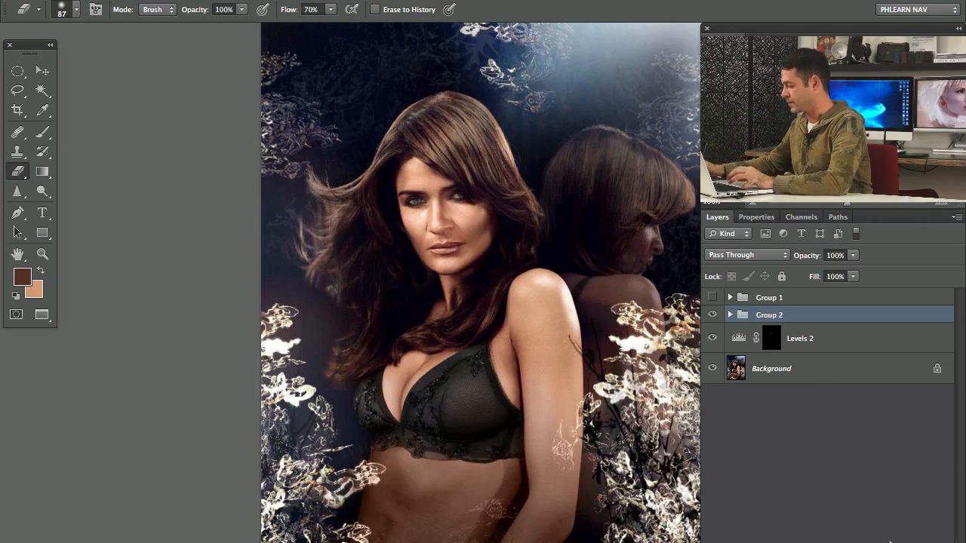
click(857, 541)
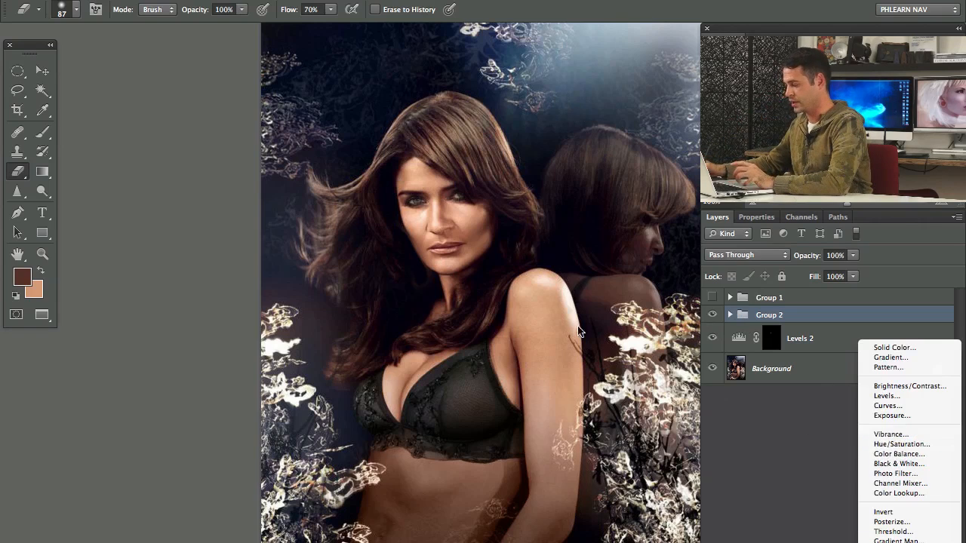
click(919, 447)
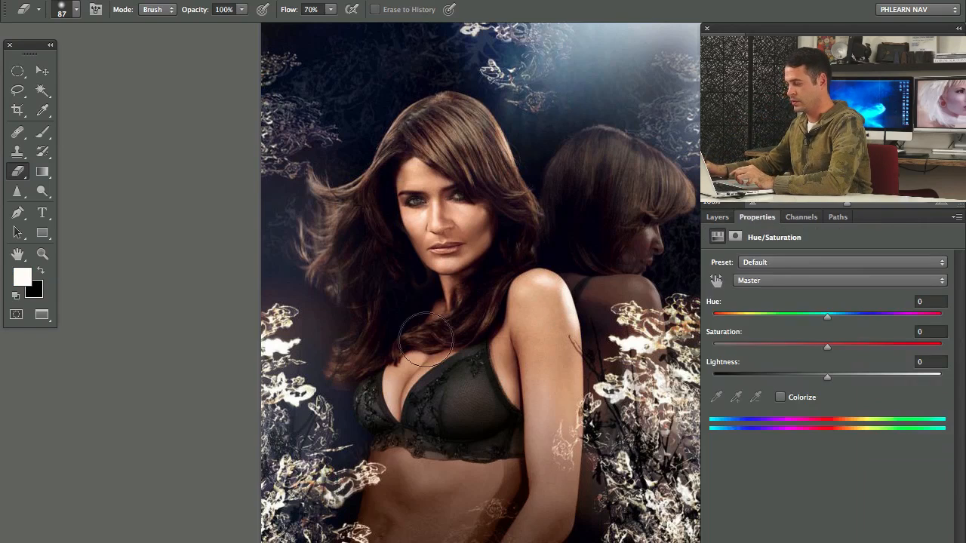
Set the adjustment's saturation to +24 and hue to -8, and toggle the layer to compare its effect.
click(836, 347)
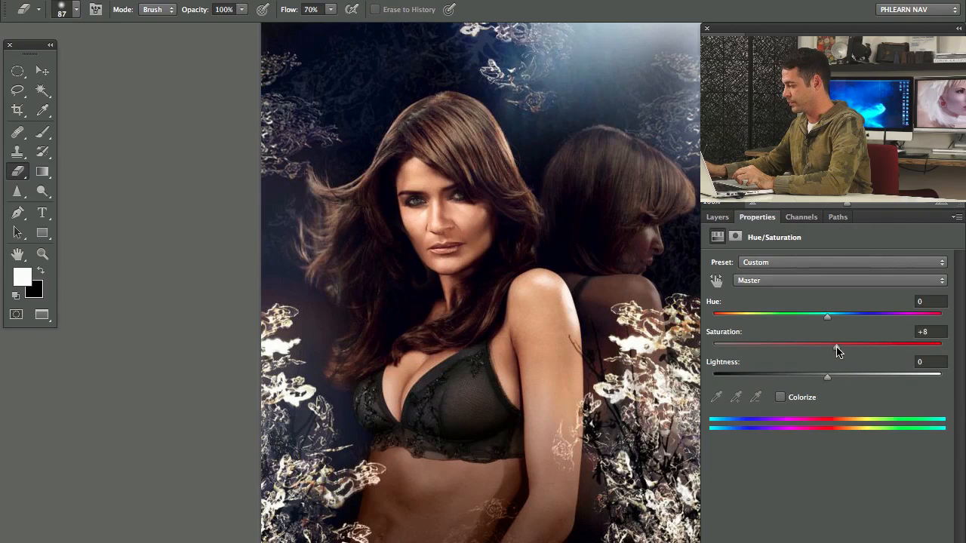
drag(827, 316, 822, 317)
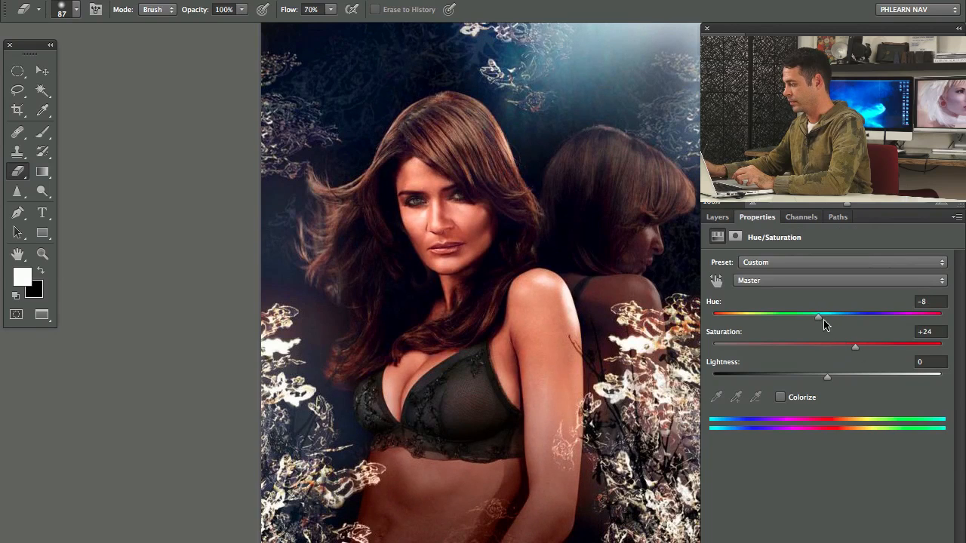
click(717, 217)
click(714, 322)
click(713, 321)
click(713, 322)
click(713, 321)
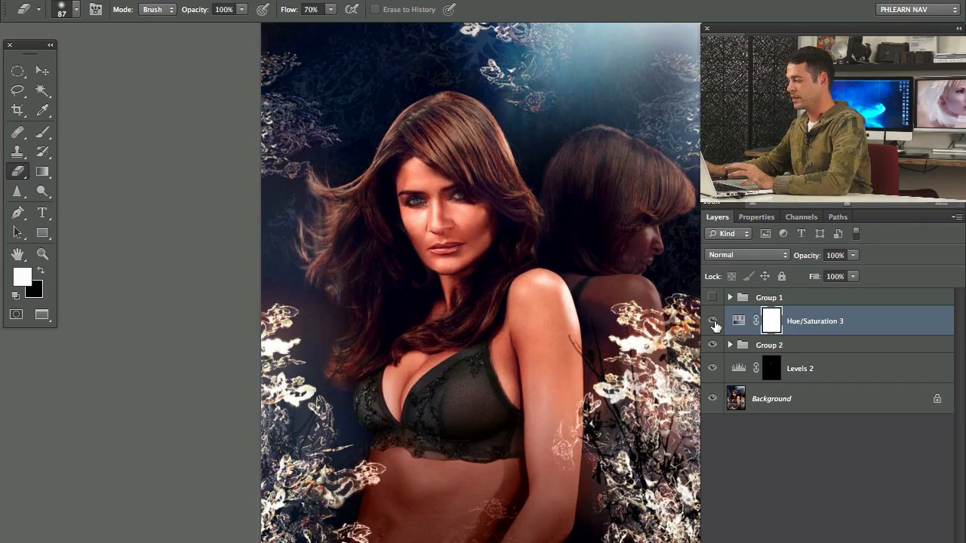
Set the Hue/Saturation layer's hue to -12 and saturation to +30.
double_click(739, 321)
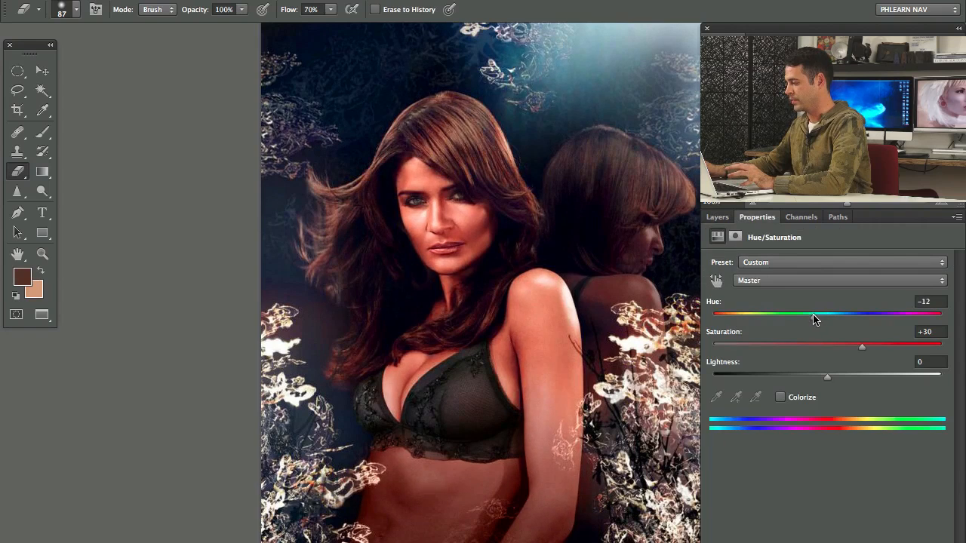
click(718, 218)
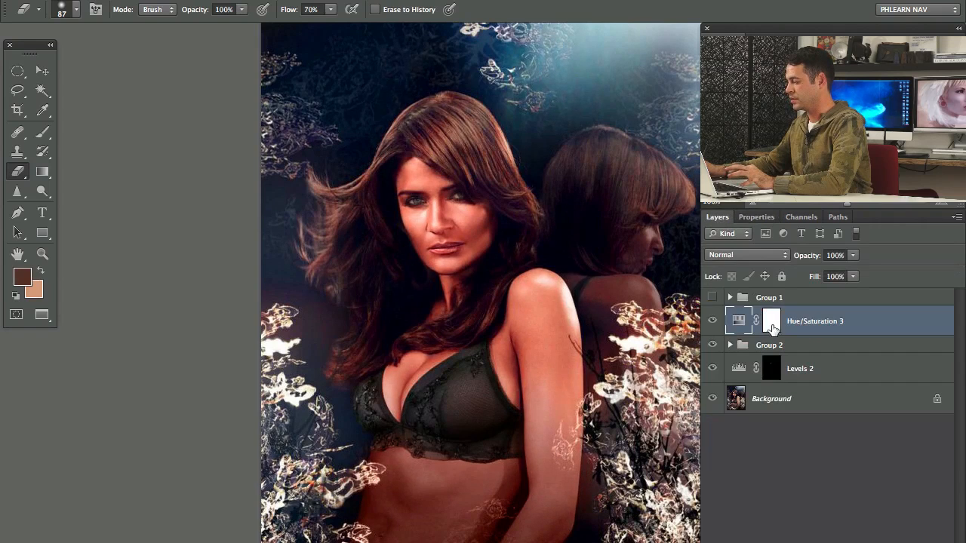
Apply the merged RGB image, inverted and set to Multiply, to the Hue/Saturation 3 layer mask and view the mask alone.
click(771, 324)
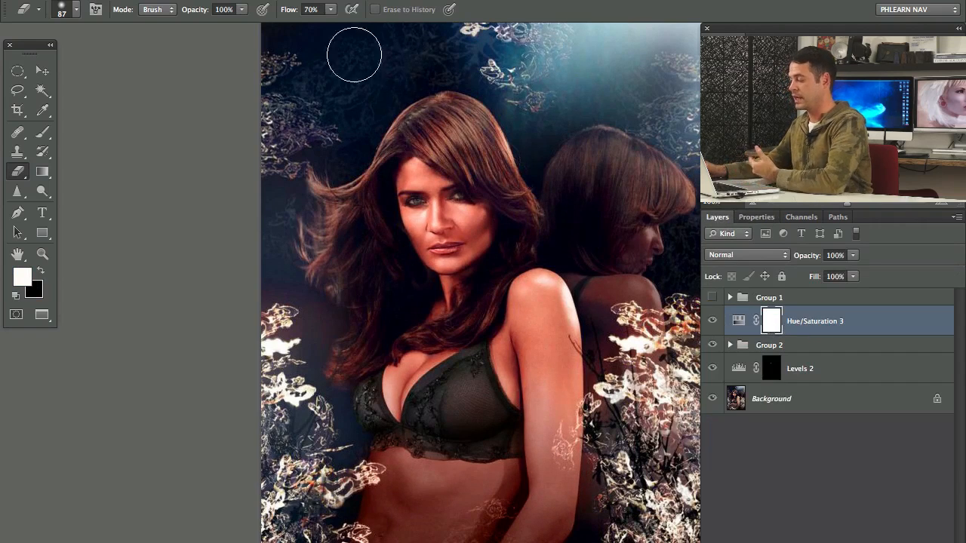
click(186, 1)
click(233, 237)
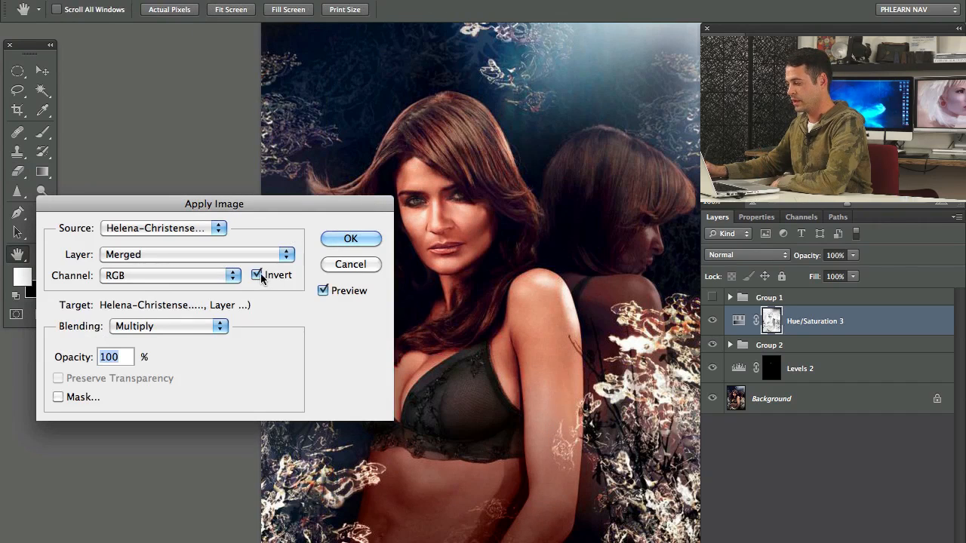
click(257, 276)
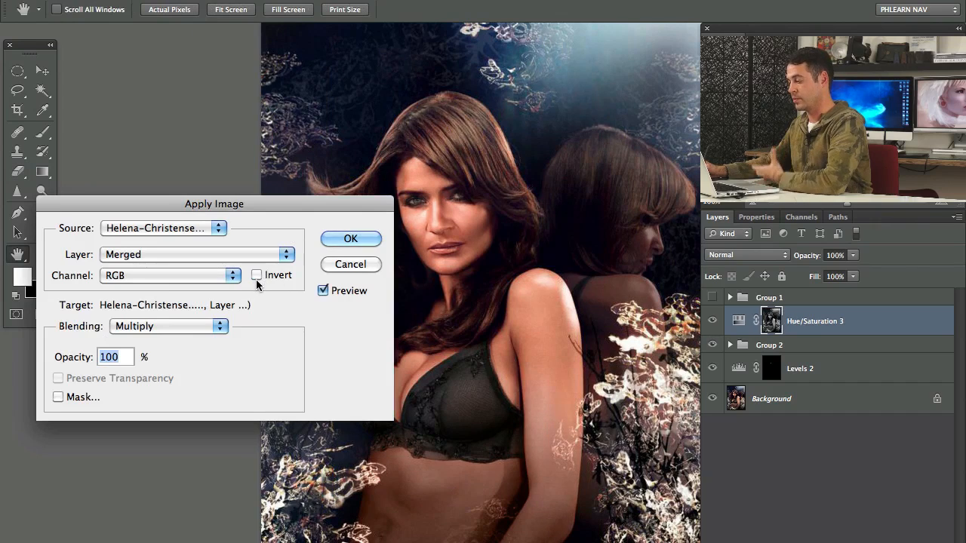
click(257, 276)
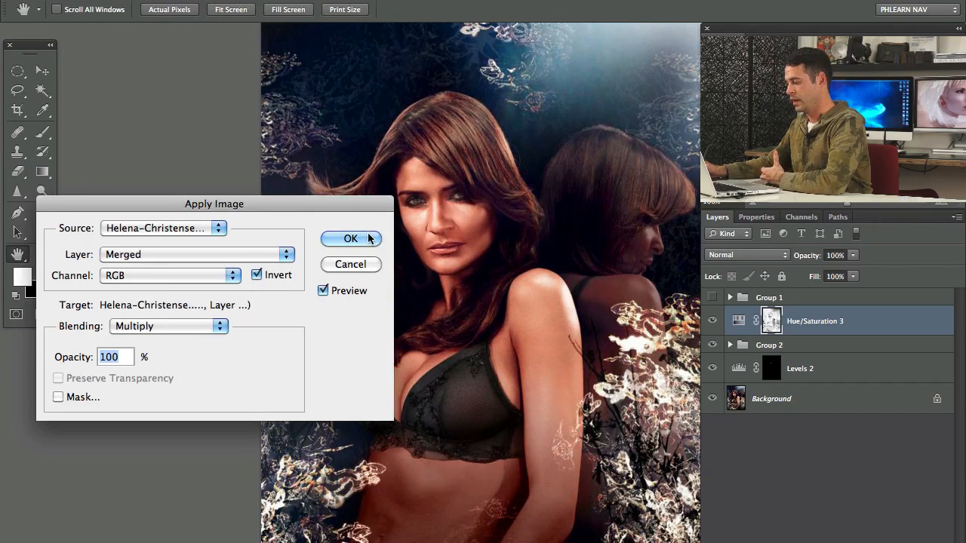
click(351, 238)
key(e)
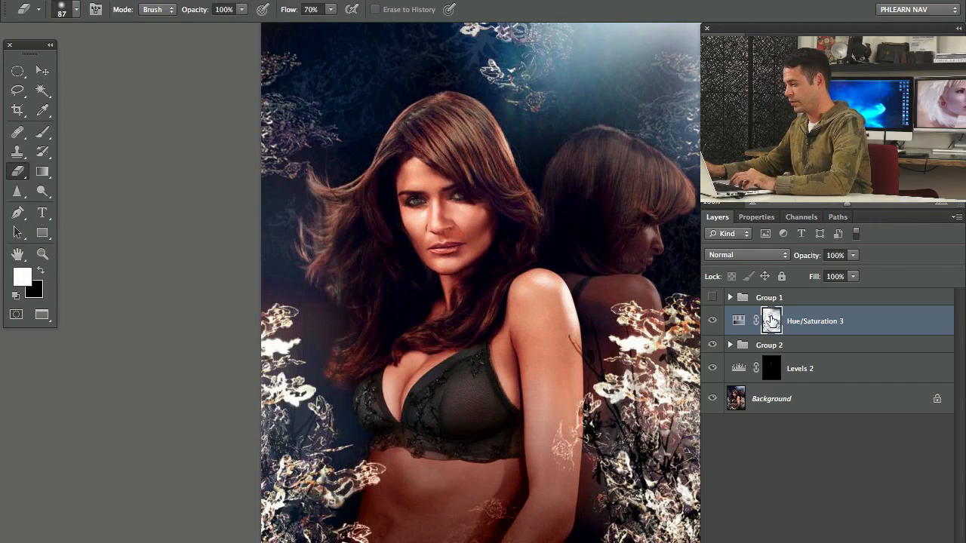
alt+click(769, 320)
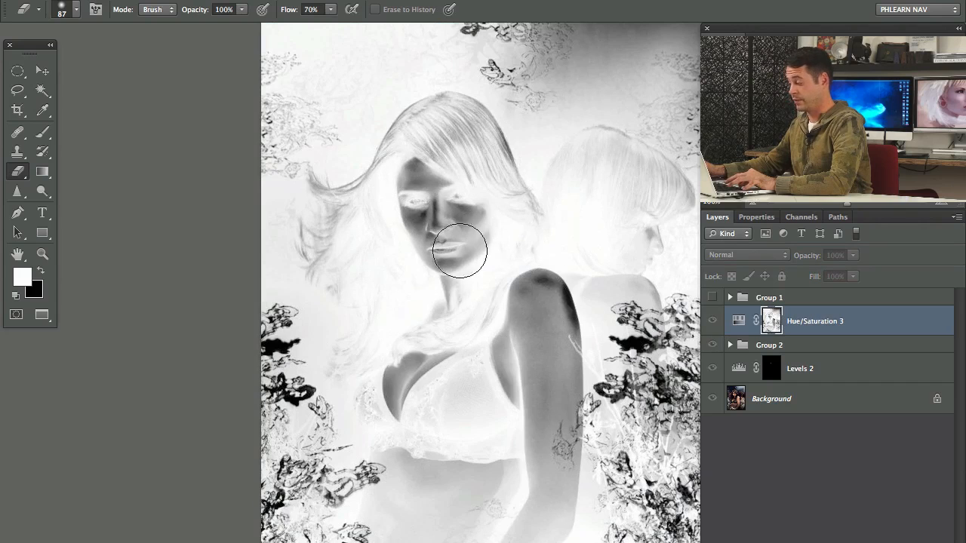
alt+click(770, 321)
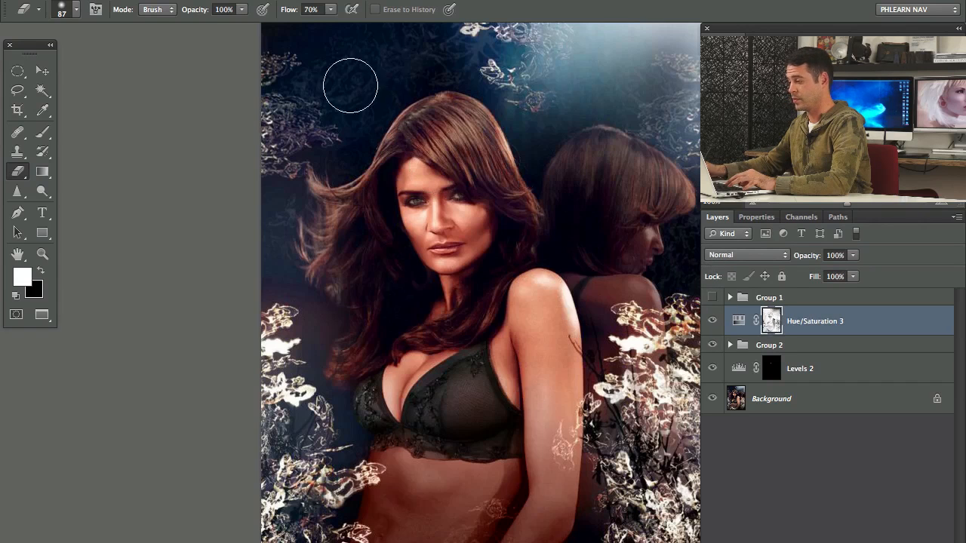
Apply the inverted merged image to the Hue/Saturation 3 mask two more times with Multiply at 100% opacity.
click(186, 0)
click(274, 239)
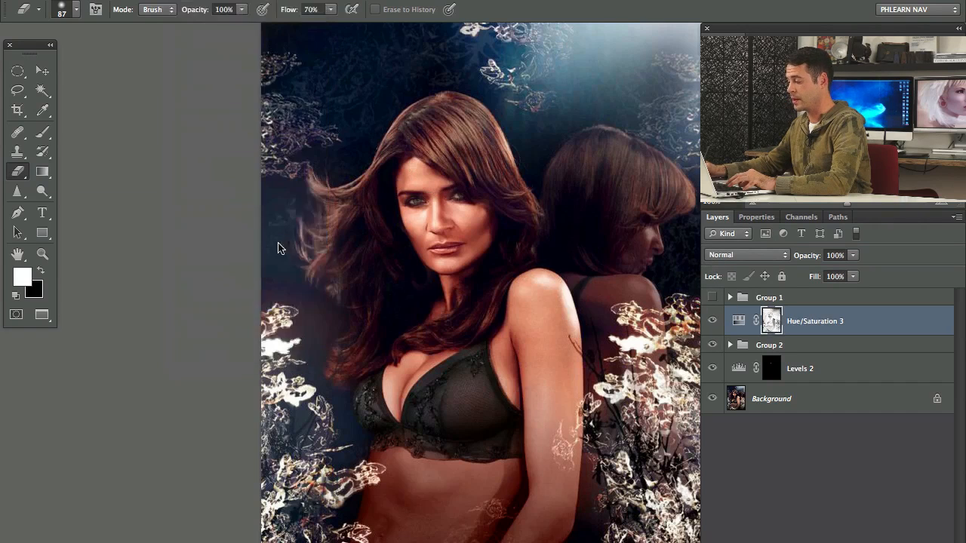
click(353, 241)
click(189, 1)
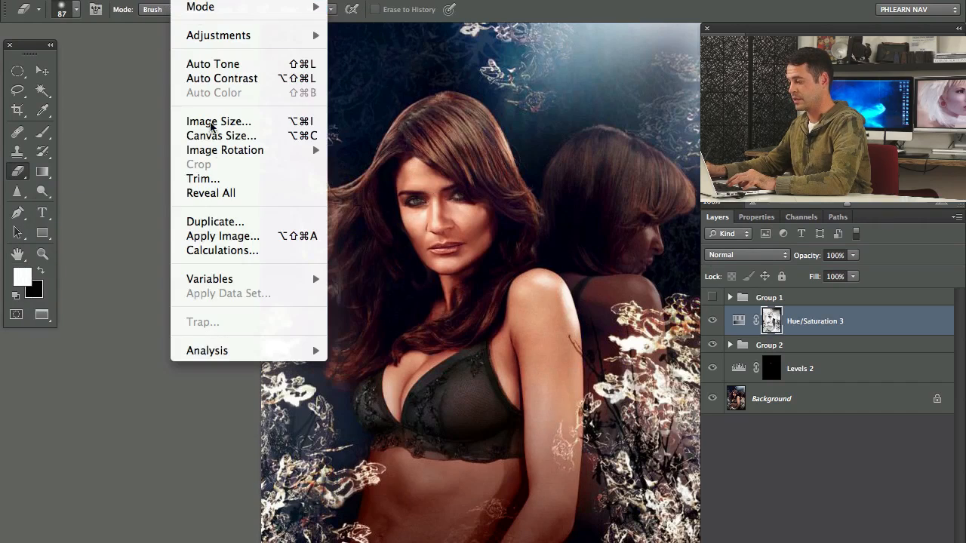
click(226, 236)
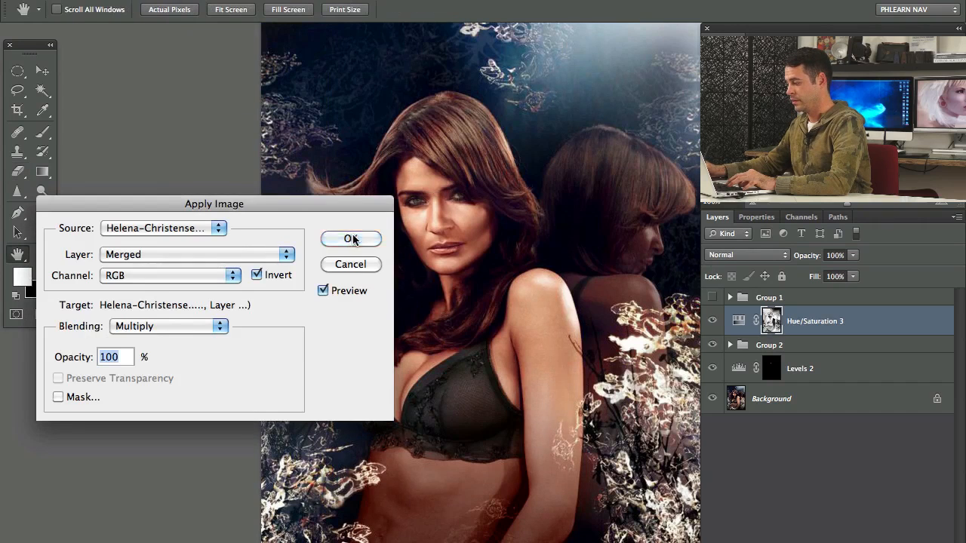
click(353, 239)
key(e)
Set Hue/Saturation 3 to hue -11 and saturation +20, and toggle the layer to compare its effect.
double_click(741, 320)
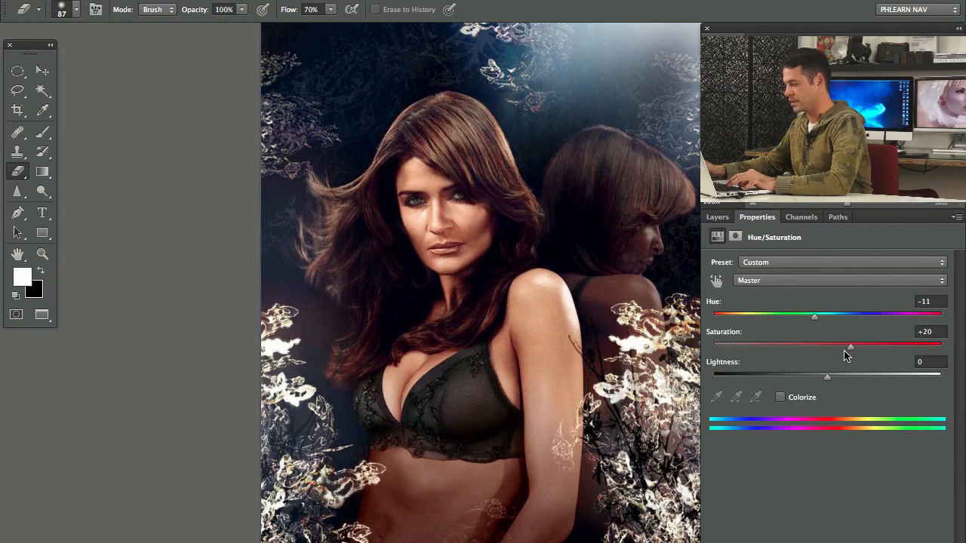
click(717, 217)
click(712, 321)
click(713, 321)
click(712, 322)
click(712, 322)
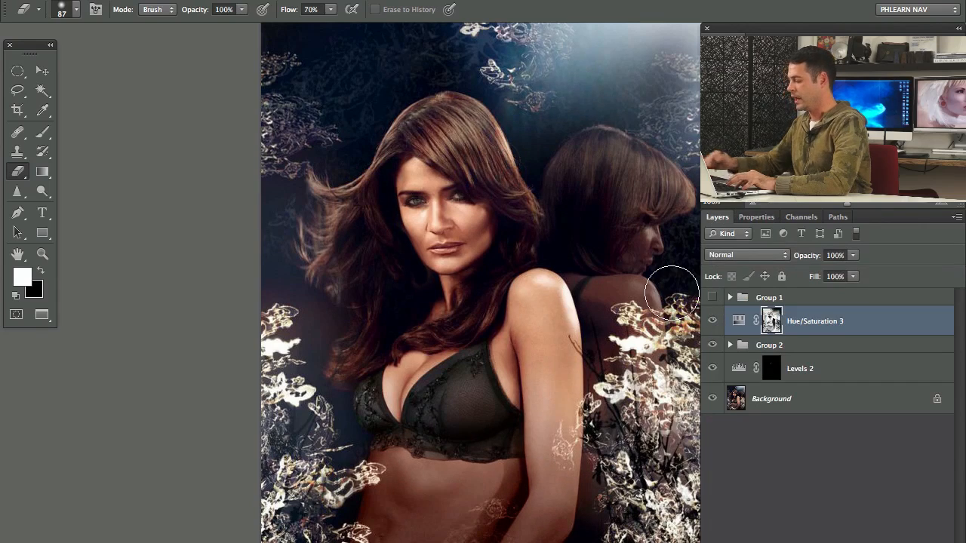
Compare the face up close with and without the Hue/Saturation 3 adjustment.
key(super+plus)
scroll(672, 294, up, 3)
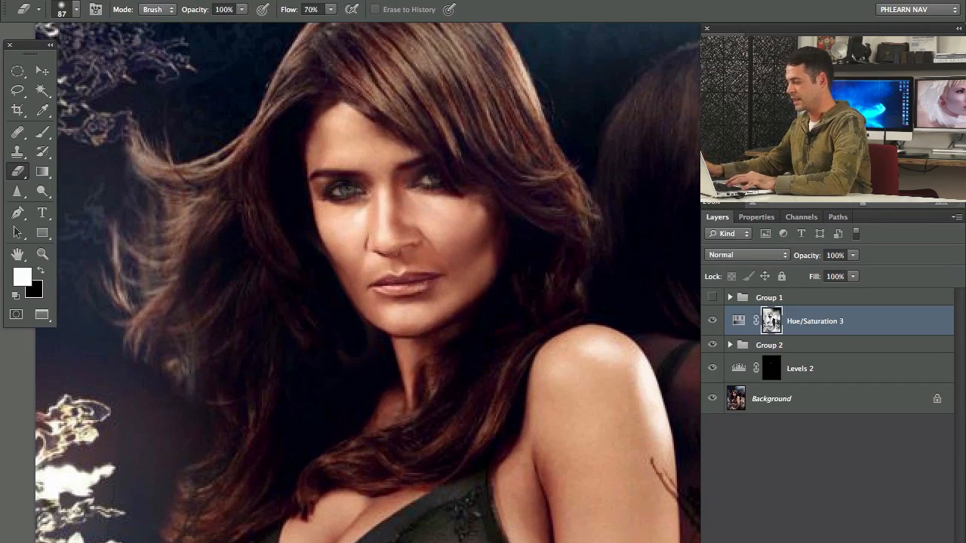
click(712, 321)
click(713, 321)
click(713, 321)
click(713, 322)
click(712, 321)
click(713, 321)
Set Hue/Saturation 3 to hue -7 and saturation +14, and repeatedly compare the image with and without it.
double_click(738, 321)
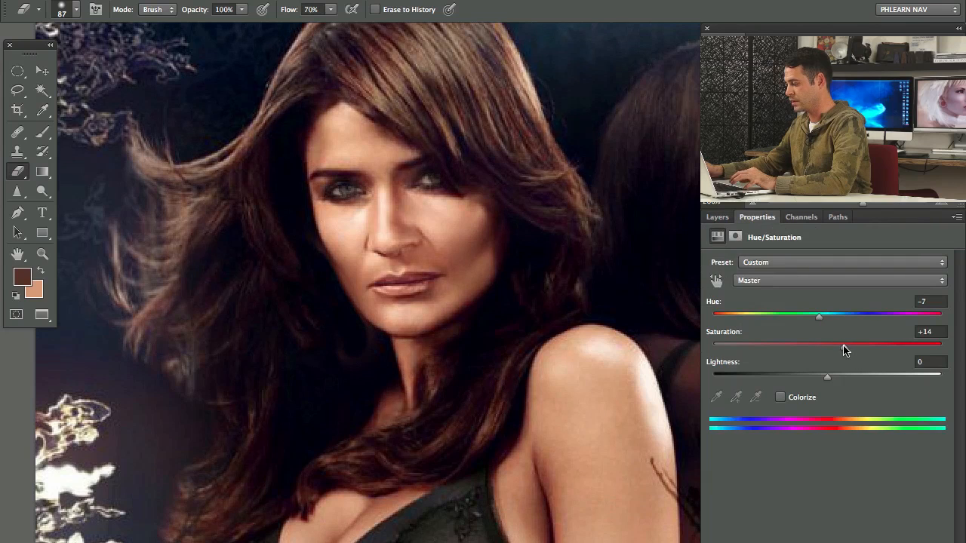
click(717, 216)
click(714, 322)
click(713, 322)
click(714, 322)
click(714, 322)
click(714, 322)
click(714, 322)
click(714, 322)
click(714, 322)
click(714, 322)
click(716, 321)
Add another Hue/Saturation adjustment layer, target the Reds using a color sampled from the arm, and set their hue to -2.
key(ctrl+minus)
key(ctrl+minus)
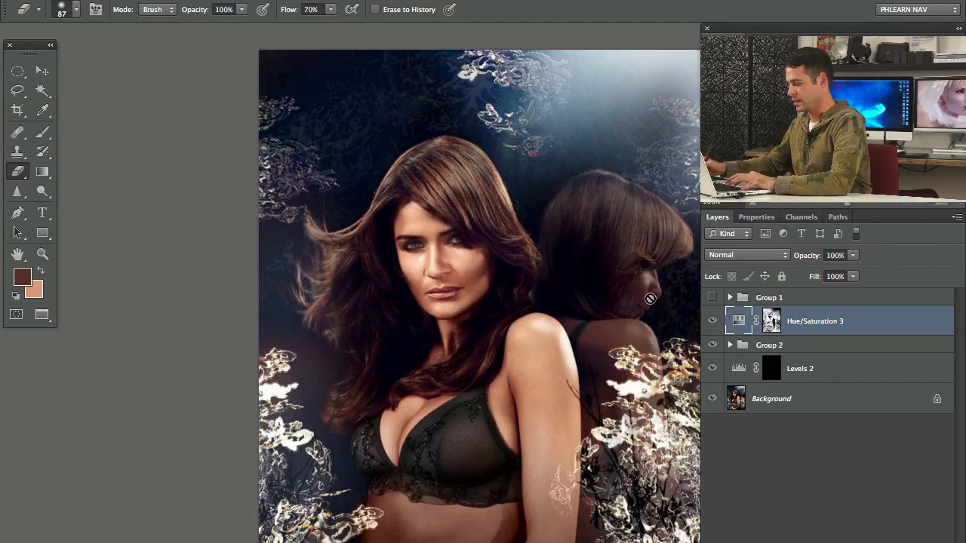
drag(557, 356, 556, 303)
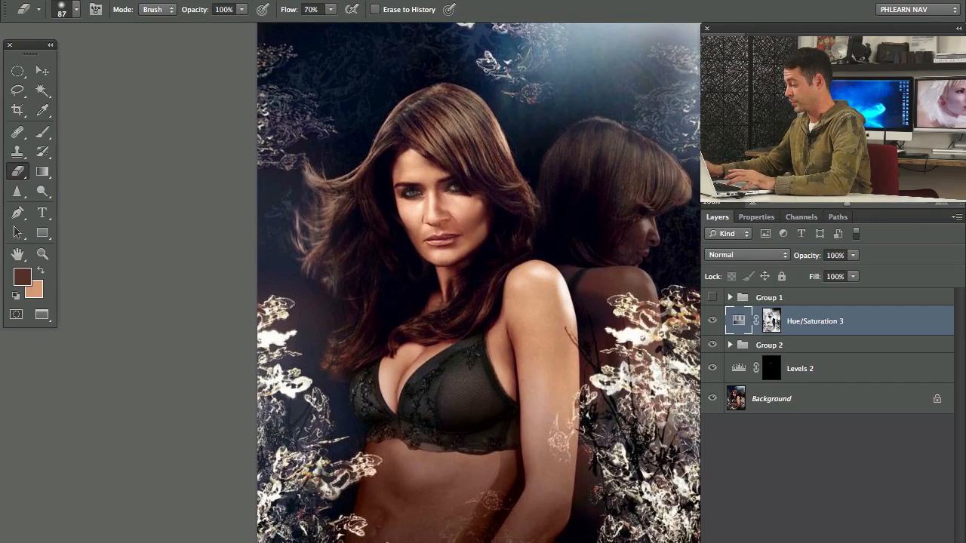
click(853, 541)
click(901, 444)
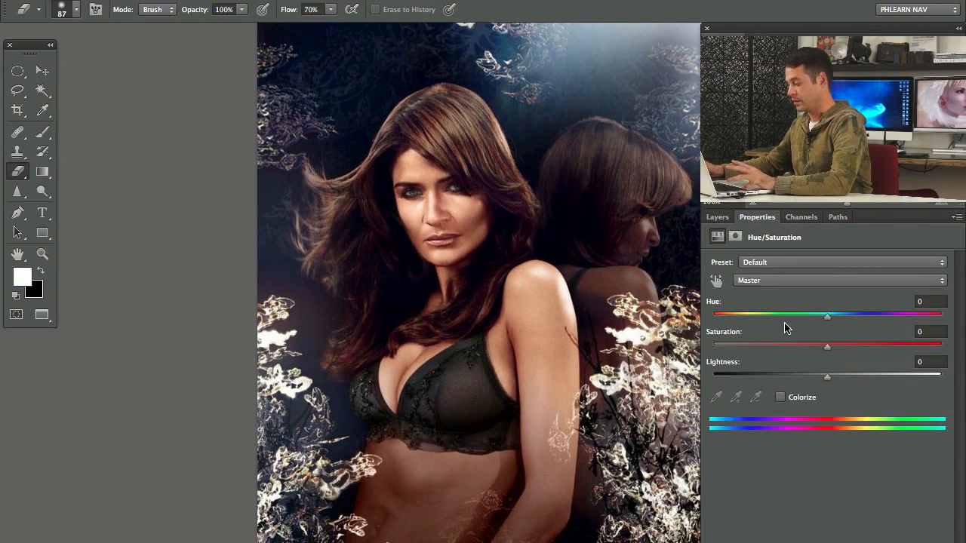
click(757, 281)
click(764, 288)
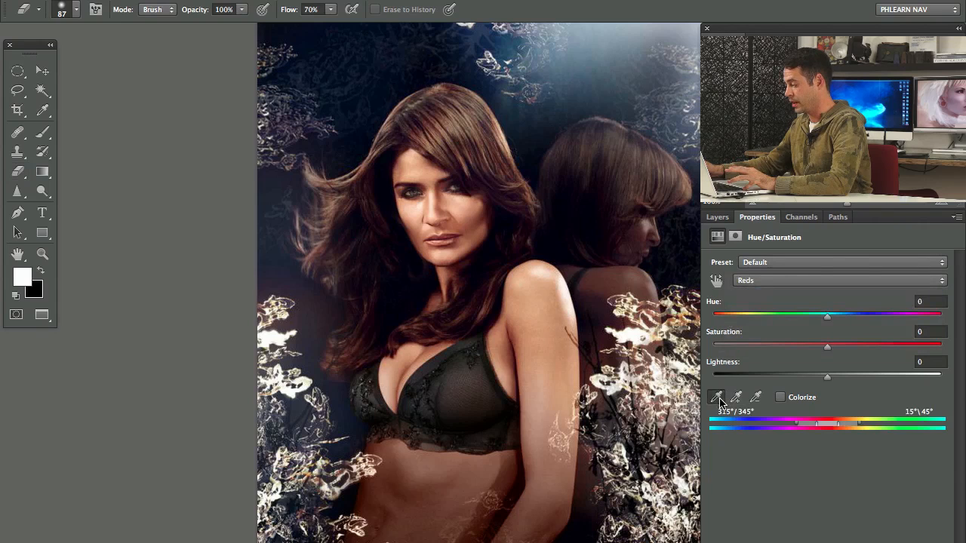
click(717, 399)
click(529, 310)
click(925, 301)
key(Down)
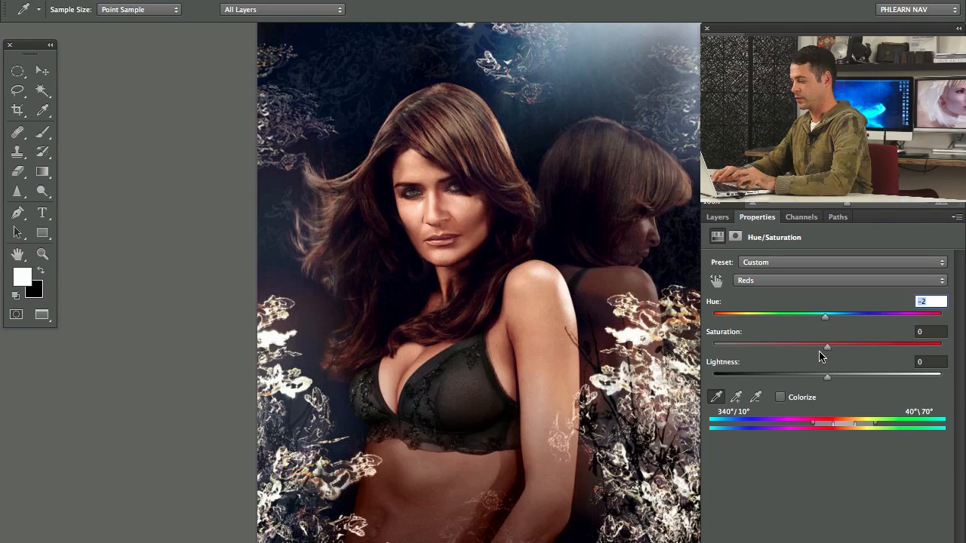
Compare the whole image with and without the new Reds hue adjustment.
click(717, 216)
click(712, 323)
click(711, 323)
click(712, 324)
click(712, 325)
click(711, 324)
click(711, 324)
Expand Group 2 and lower the opacity of Layer 11 to 39%.
click(729, 375)
drag(959, 375, 960, 468)
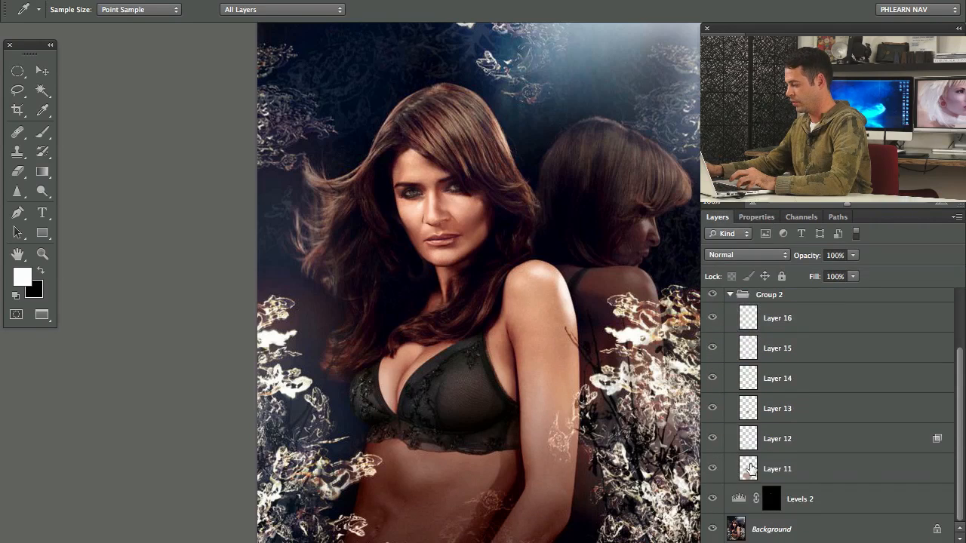
click(785, 468)
drag(811, 258, 805, 259)
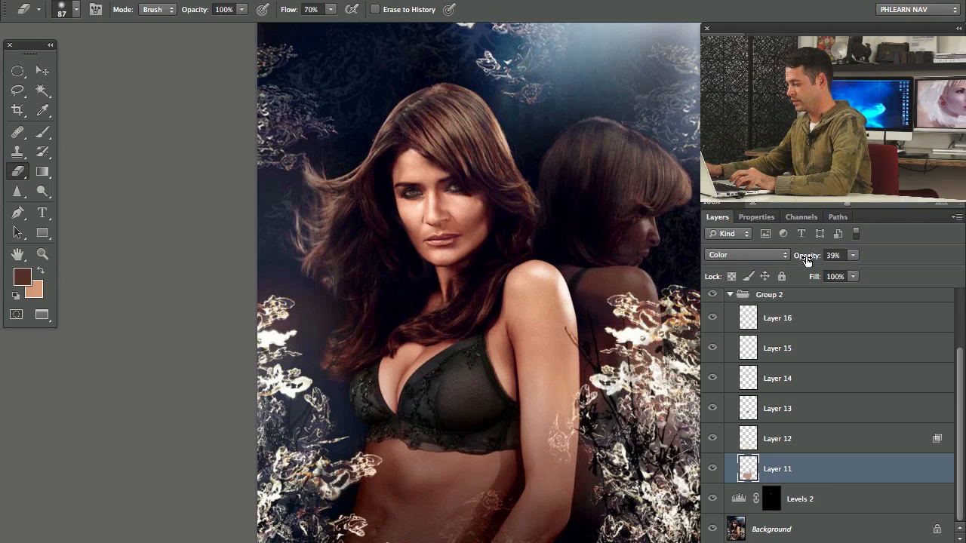
Check the effect of Layer 12 and set its opacity to 41%.
click(712, 438)
click(712, 438)
click(791, 440)
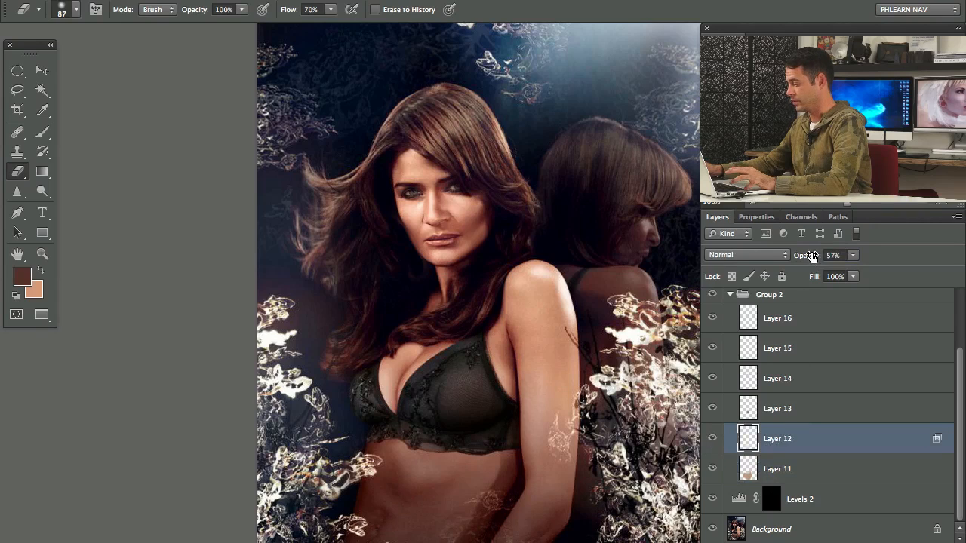
text(41)
key(Return)
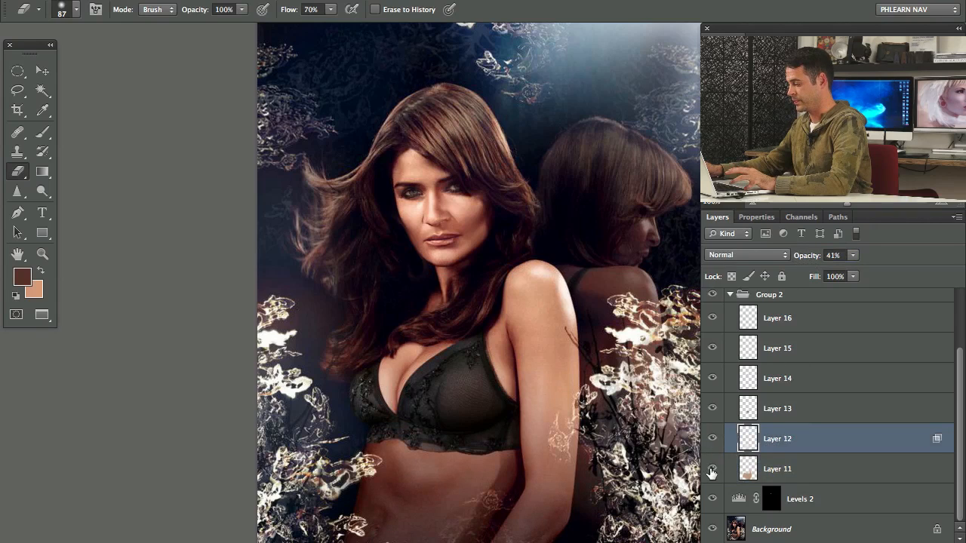
Lower the opacity of Layer 11 to 32% and collapse Group 2.
click(777, 469)
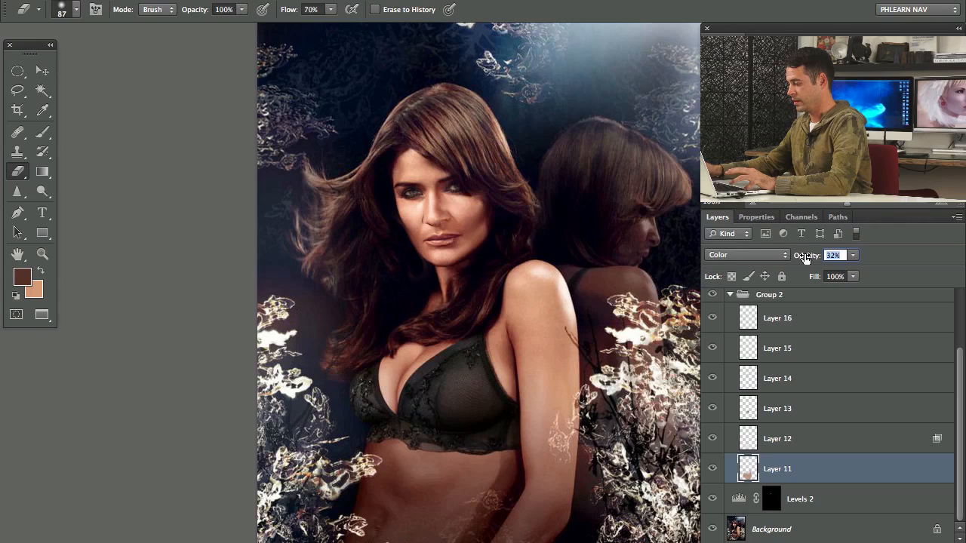
click(735, 297)
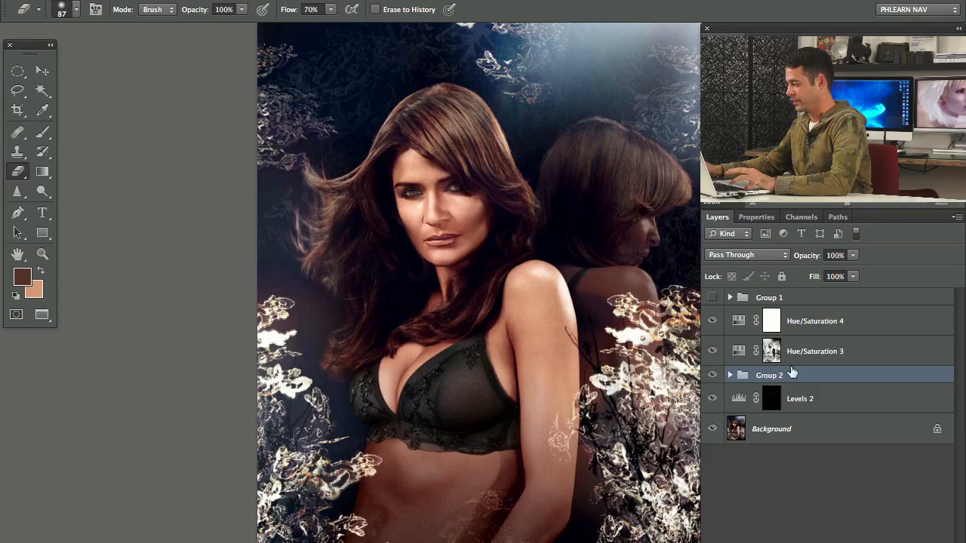
click(715, 330)
click(713, 353)
Add an empty layer directly above Hue/Saturation 4.
mouse_move(562, 431)
mouse_down()
mouse_move(561, 342)
mouse_move(566, 368)
mouse_up()
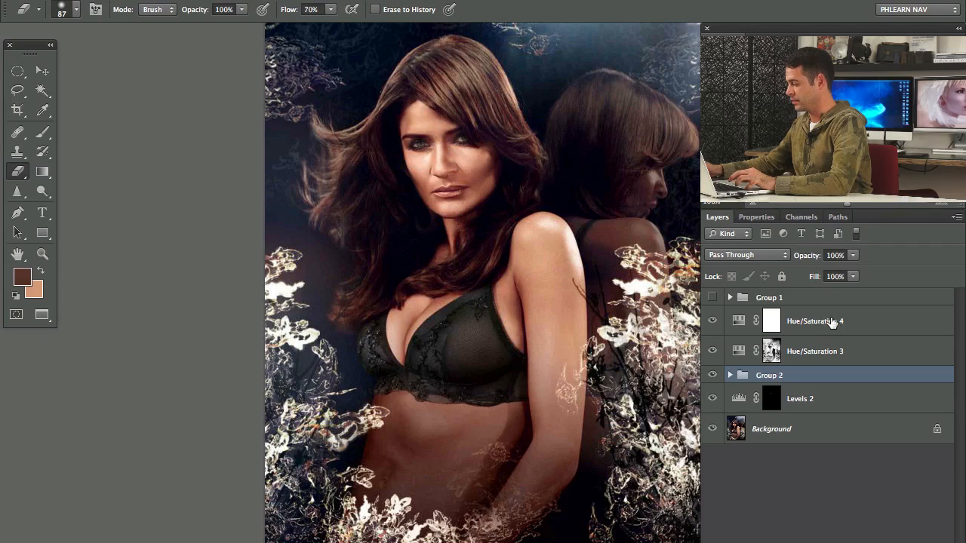
click(834, 324)
key(d)
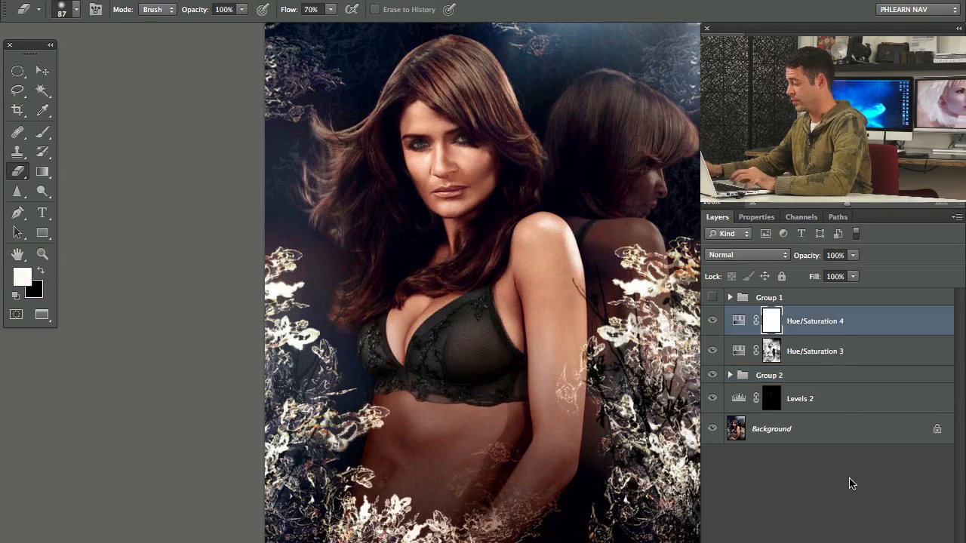
key(alt+shift+super+n)
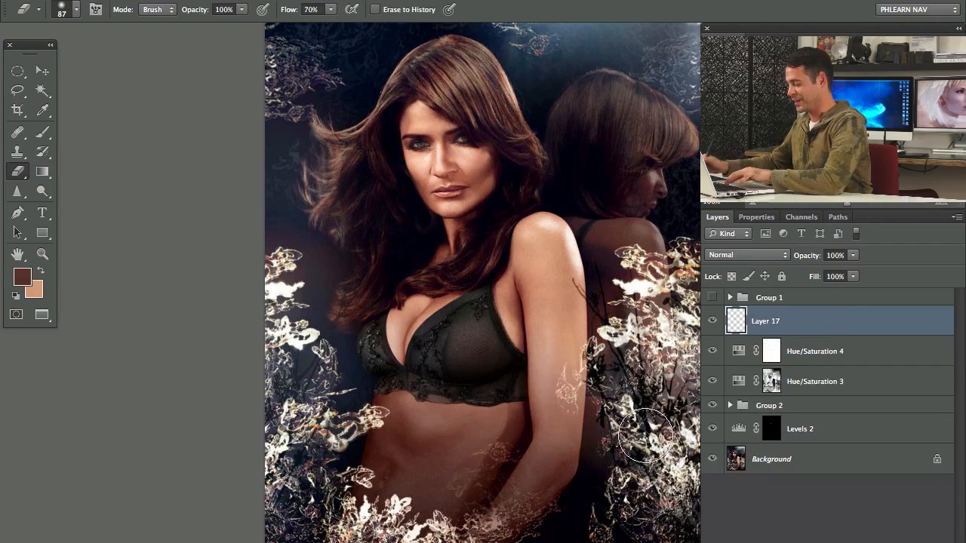
Paint sampled skin tone over the face, chest and arm with the Brush at 10% flow, and set the layer's opacity to 80%.
key(b)
mouse_move(474, 146)
mouse_down()
mouse_move(424, 128)
mouse_move(422, 205)
mouse_move(447, 199)
mouse_move(453, 176)
mouse_move(440, 89)
mouse_move(433, 146)
mouse_move(443, 237)
mouse_move(460, 246)
mouse_move(468, 169)
mouse_move(466, 226)
mouse_move(397, 358)
mouse_move(408, 355)
mouse_move(422, 291)
mouse_move(539, 280)
mouse_up()
alt+click(480, 162)
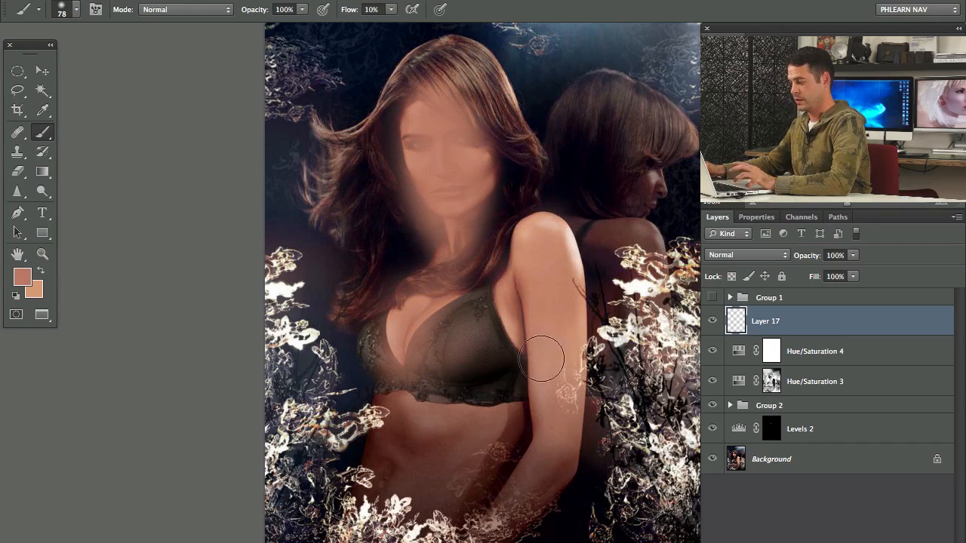
mouse_move(423, 151)
mouse_down()
mouse_move(450, 172)
mouse_move(476, 169)
mouse_move(458, 130)
mouse_up()
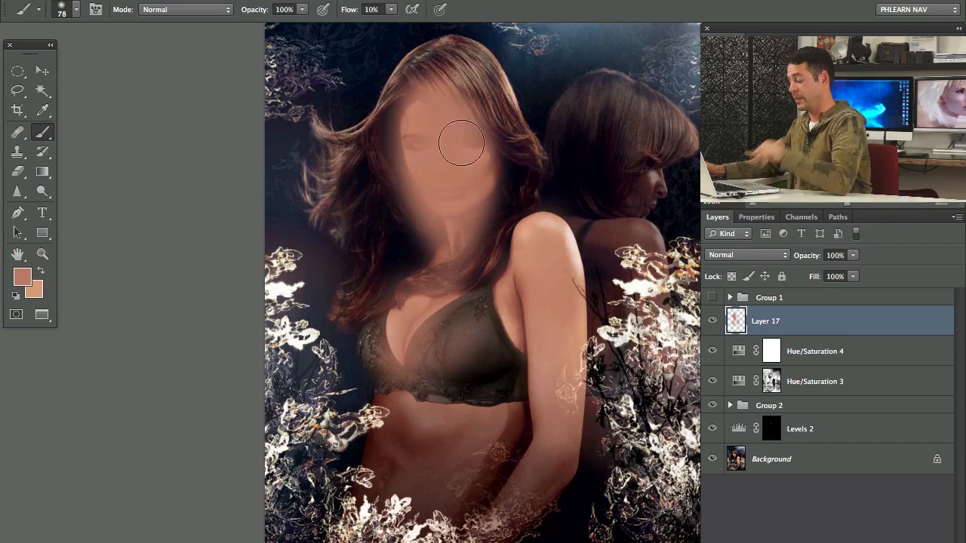
click(713, 324)
click(713, 324)
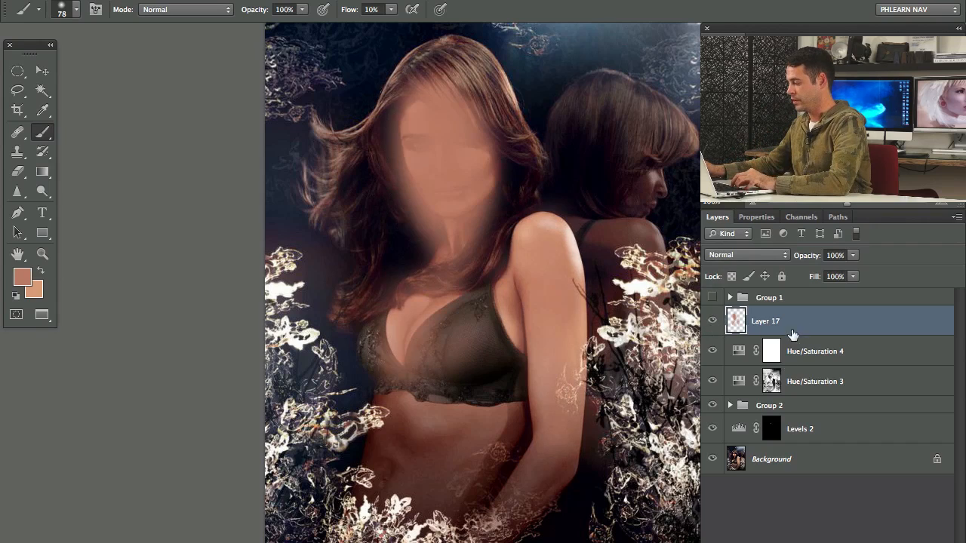
drag(807, 258, 794, 261)
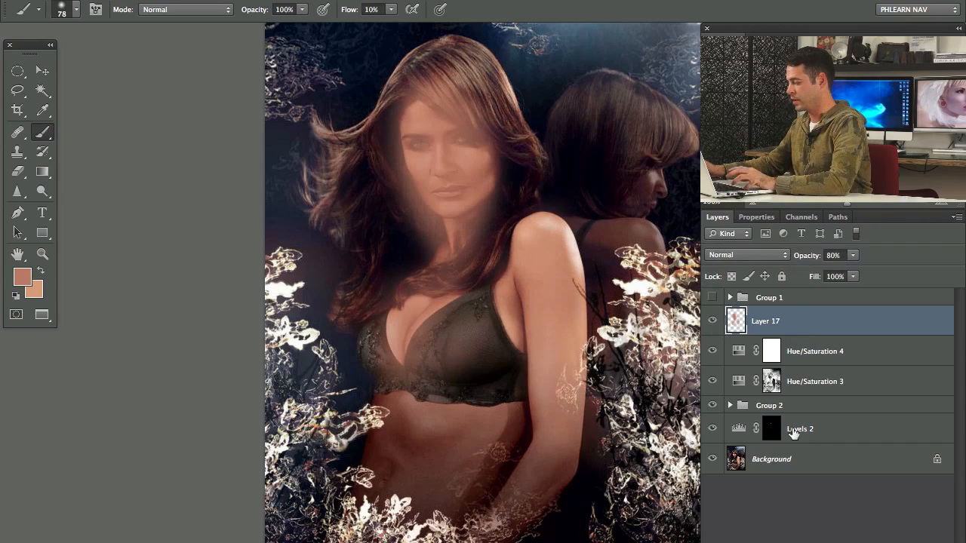
Add a layer mask to Layer 17 and apply the merged RGB image to it, not inverted, with Multiply blending at 100% opacity.
click(860, 540)
click(189, 0)
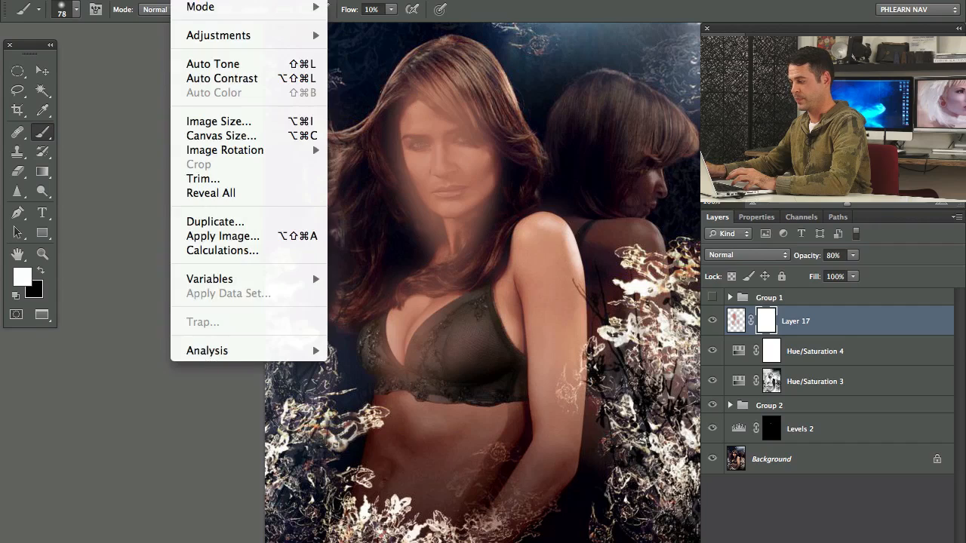
click(218, 234)
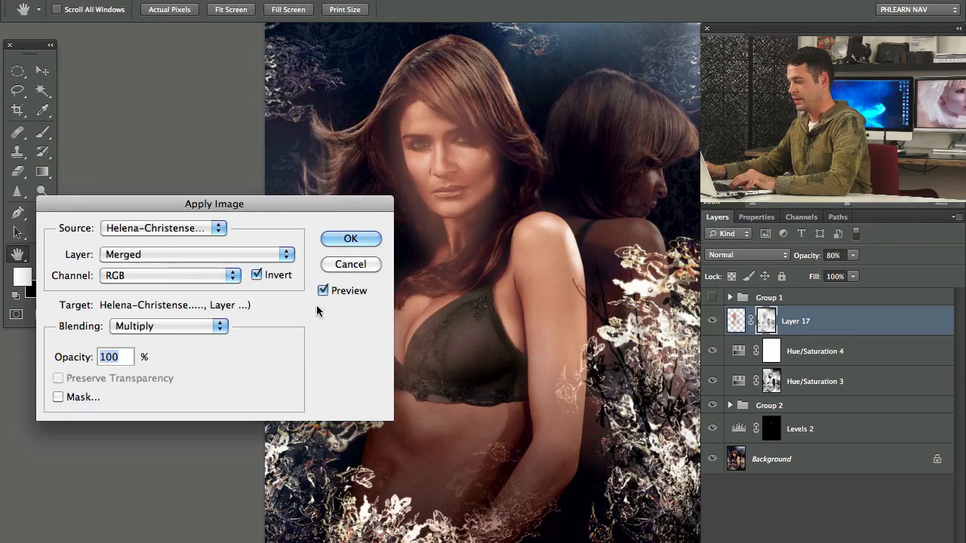
click(279, 279)
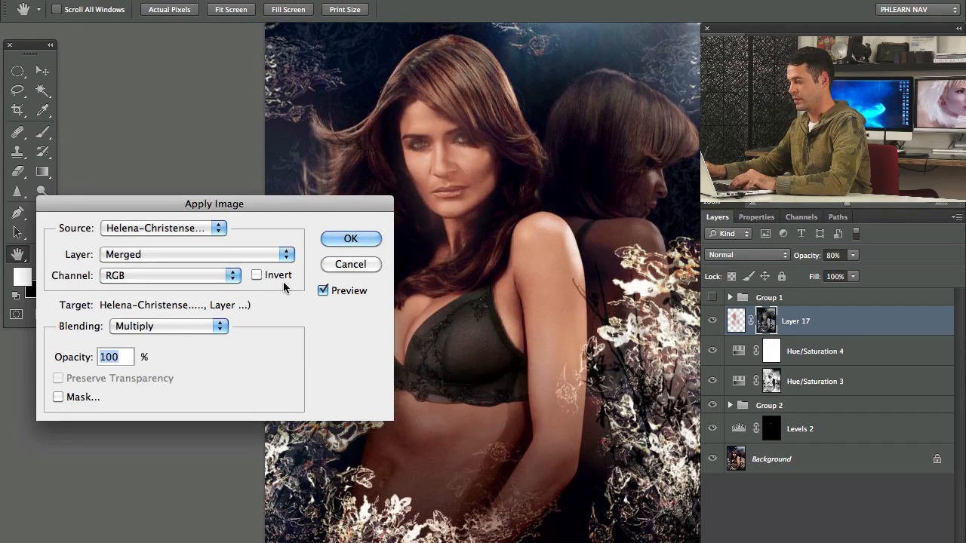
click(349, 240)
Use Apply Image two more times on Layer 17's mask with the same merged, non-inverted Multiply settings.
key(b)
click(200, 2)
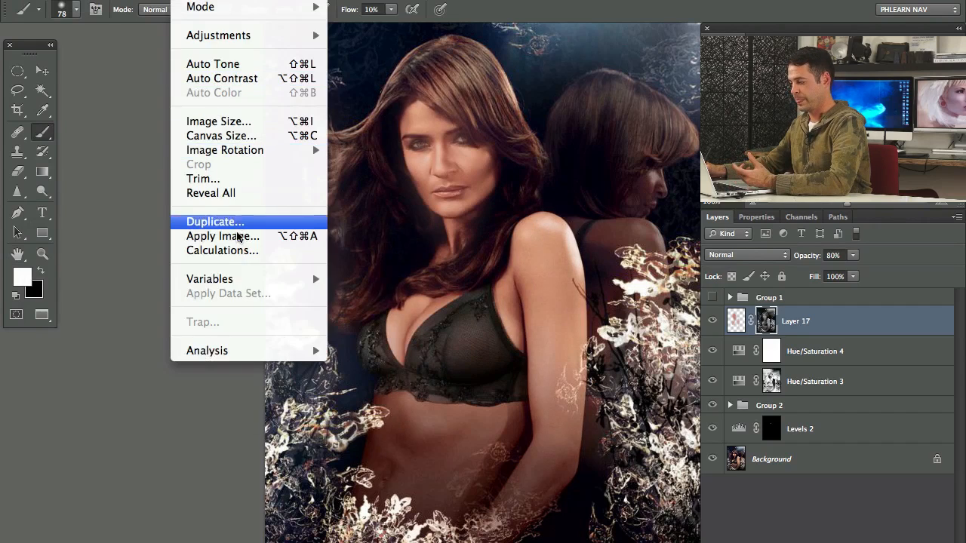
click(246, 234)
click(355, 238)
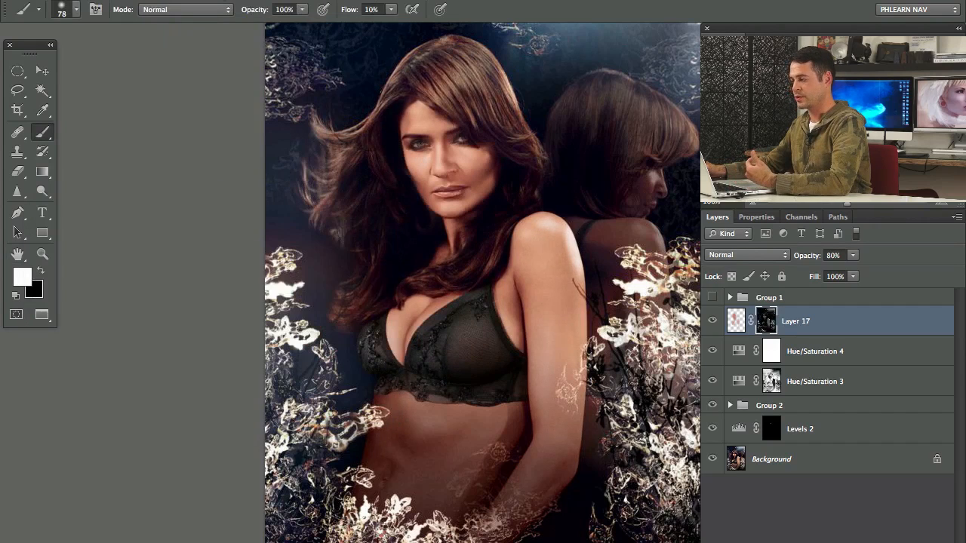
click(200, 2)
click(294, 236)
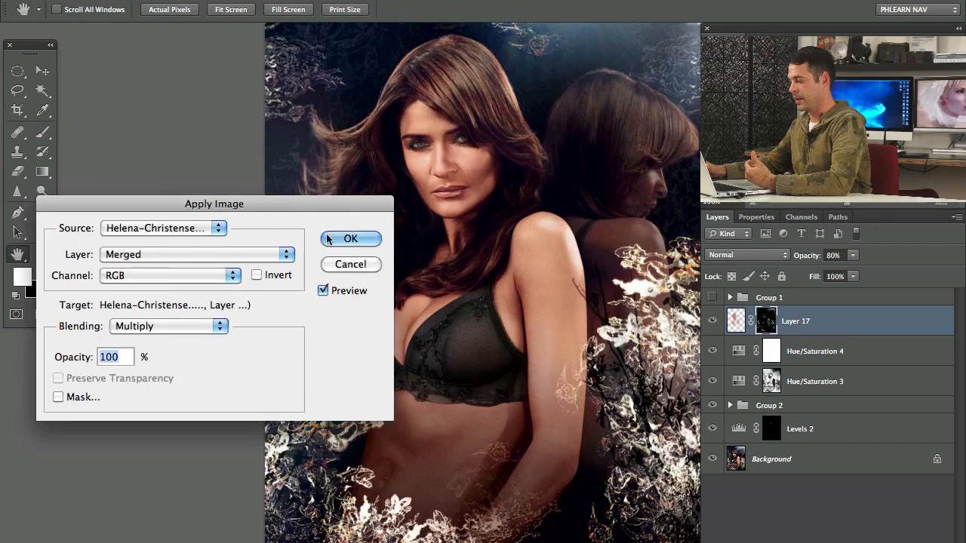
click(351, 239)
key(b)
Compare the image with and without Layer 17 to examine the skin tone on the highlights.
click(712, 322)
click(713, 322)
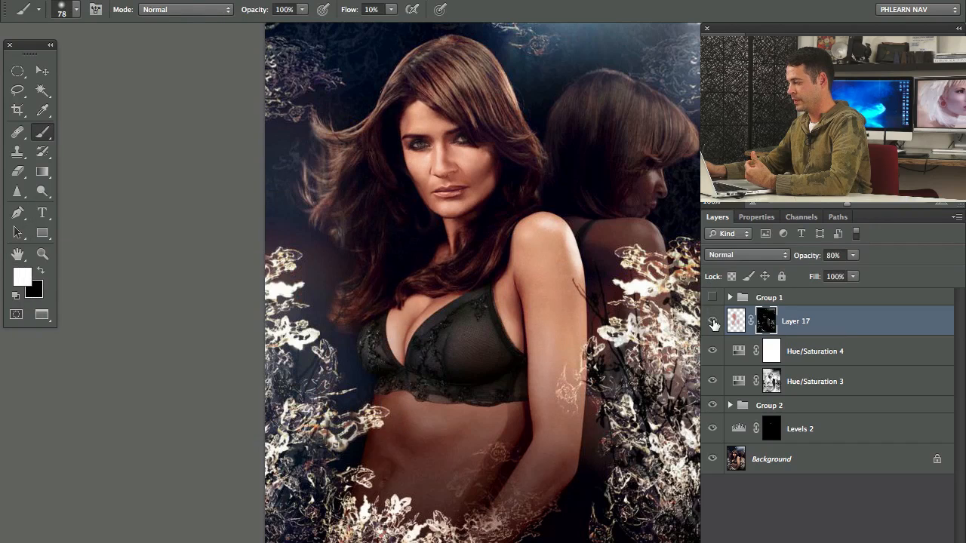
click(712, 322)
click(713, 325)
click(713, 324)
click(712, 325)
click(712, 324)
click(712, 325)
click(712, 325)
click(712, 325)
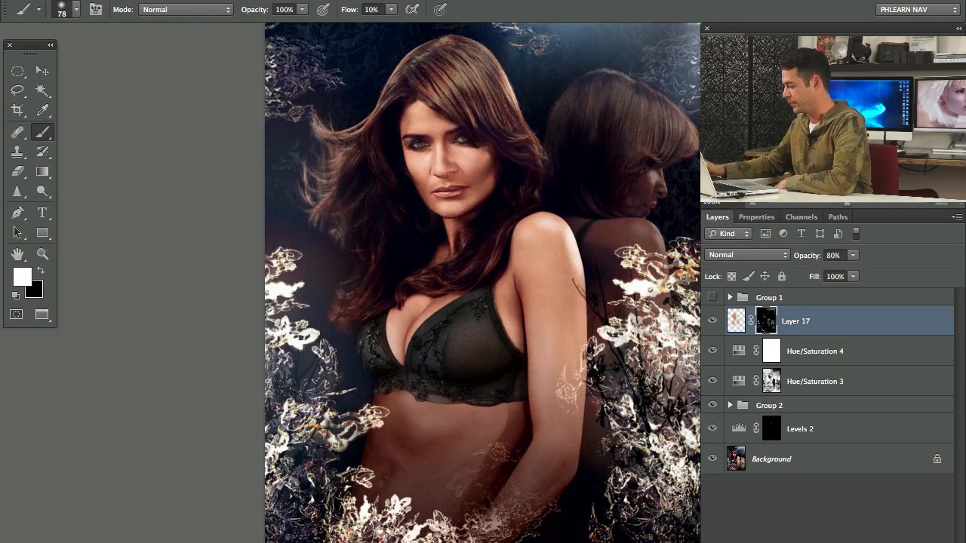
Add a Curves adjustment above Layer 17, pull its RGB midtones slightly down to darken the image, and invert its mask to black.
click(858, 541)
click(882, 404)
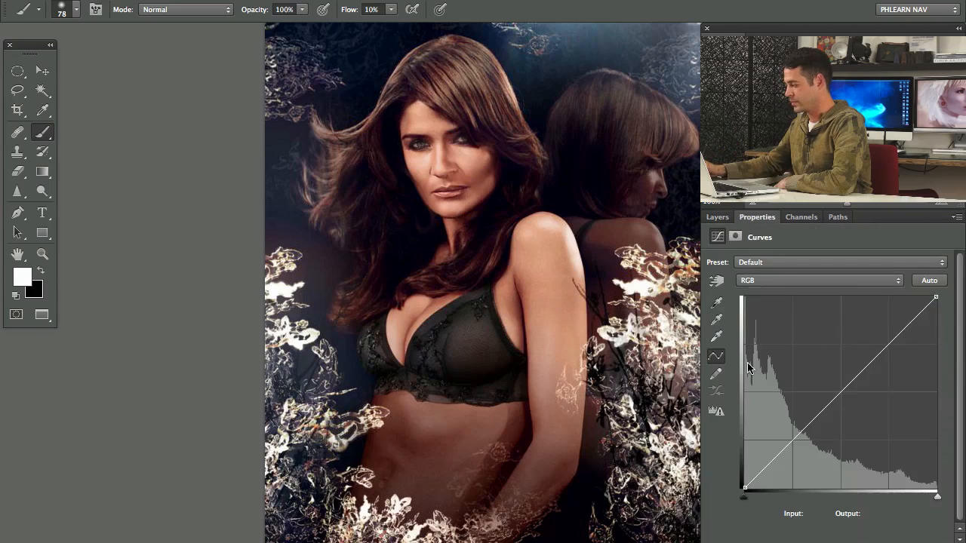
drag(831, 393, 851, 406)
click(718, 217)
key(super+i)
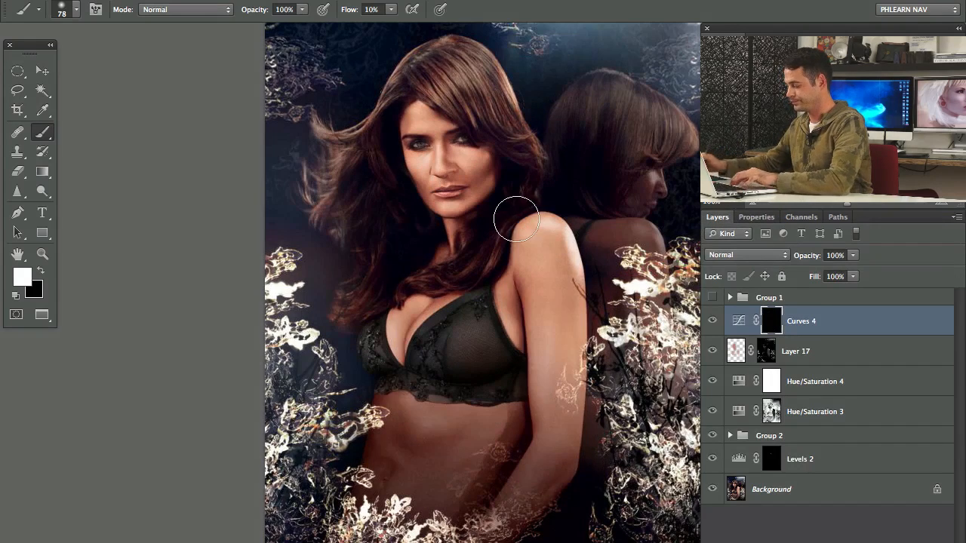
Paint white at 10% flow on the Curves 4 mask over the shadowed side of the face and neck, and compare the effect.
mouse_move(395, 205)
mouse_down()
mouse_move(416, 210)
mouse_move(401, 194)
mouse_move(420, 224)
mouse_up()
click(713, 323)
click(712, 323)
click(712, 322)
click(712, 322)
Apply the merged RGB image, inverted and set to Multiply at 100%, to the Curves 4 mask and inspect the mask.
click(189, 2)
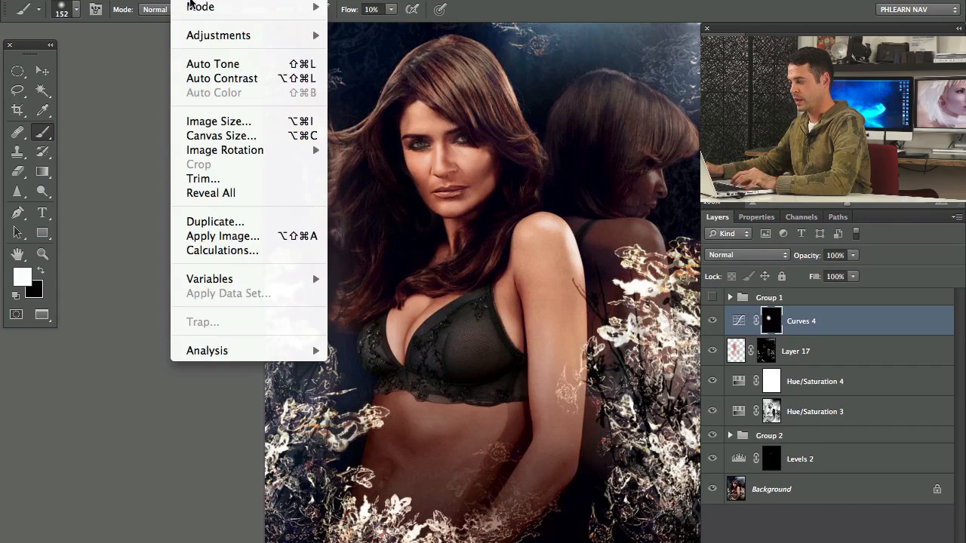
click(219, 237)
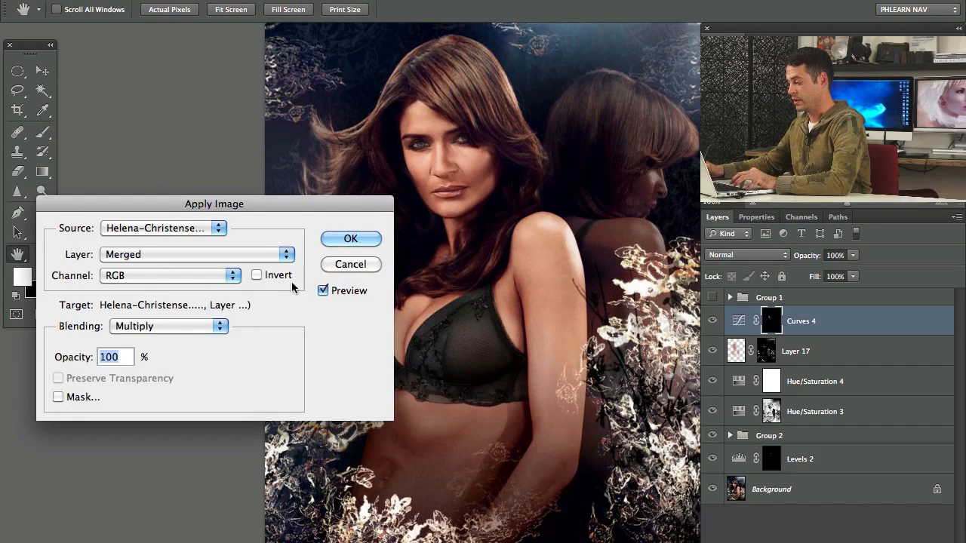
click(349, 241)
alt+click(772, 325)
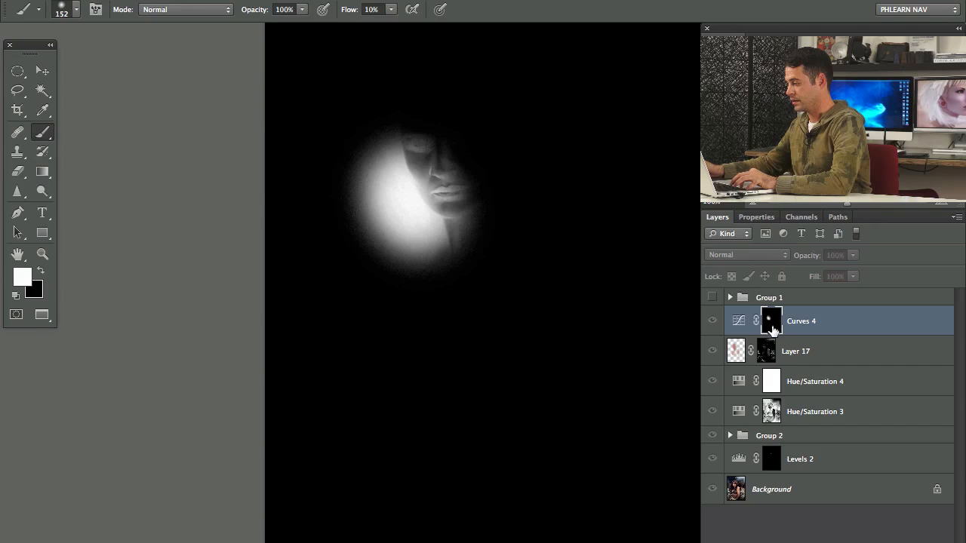
alt+click(773, 324)
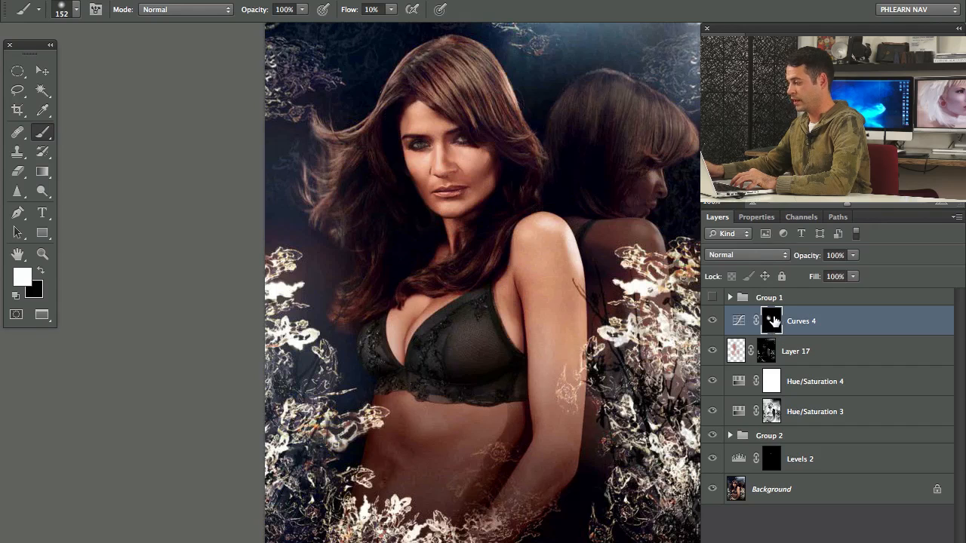
Use Apply Image two more times on the Curves 4 mask with the inverted merged image set to Multiply.
click(186, 0)
click(240, 238)
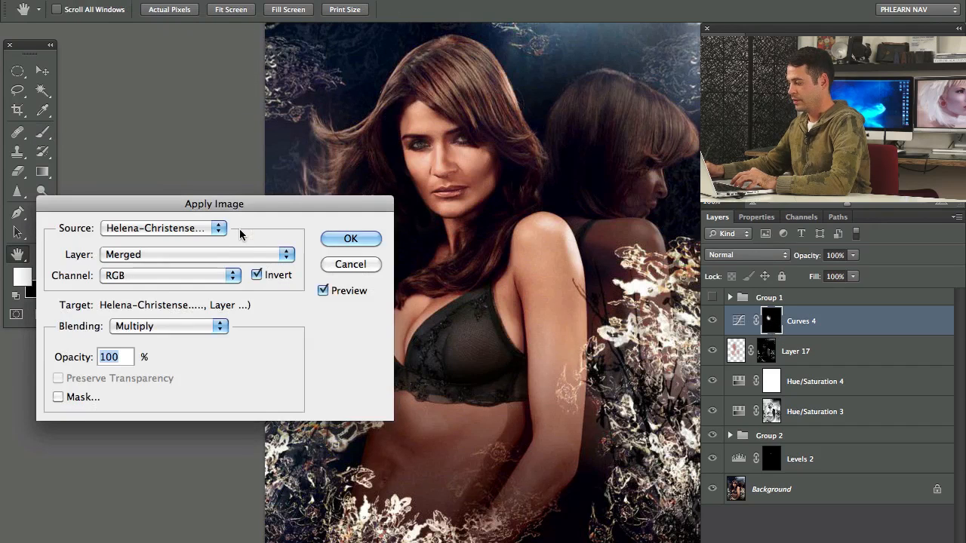
click(347, 240)
click(195, 3)
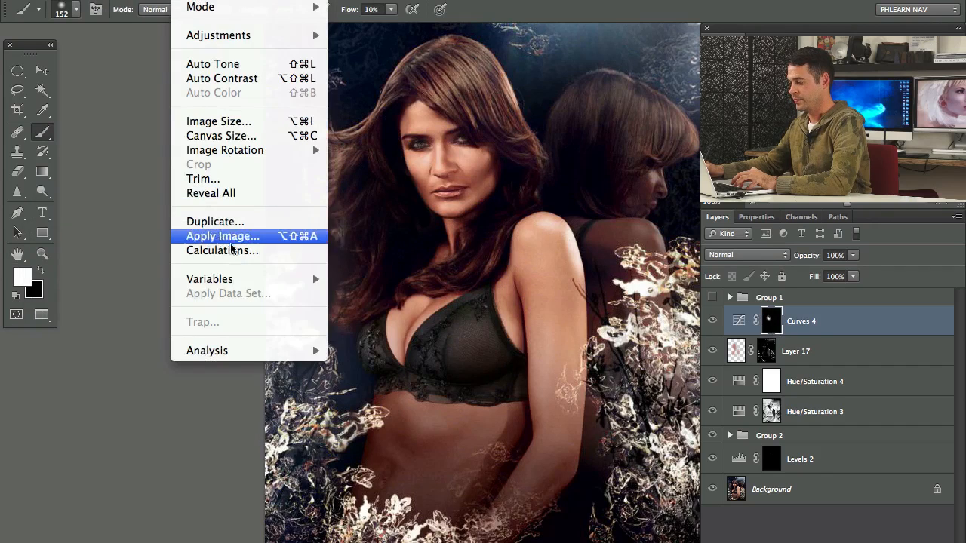
click(295, 235)
click(351, 239)
key(b)
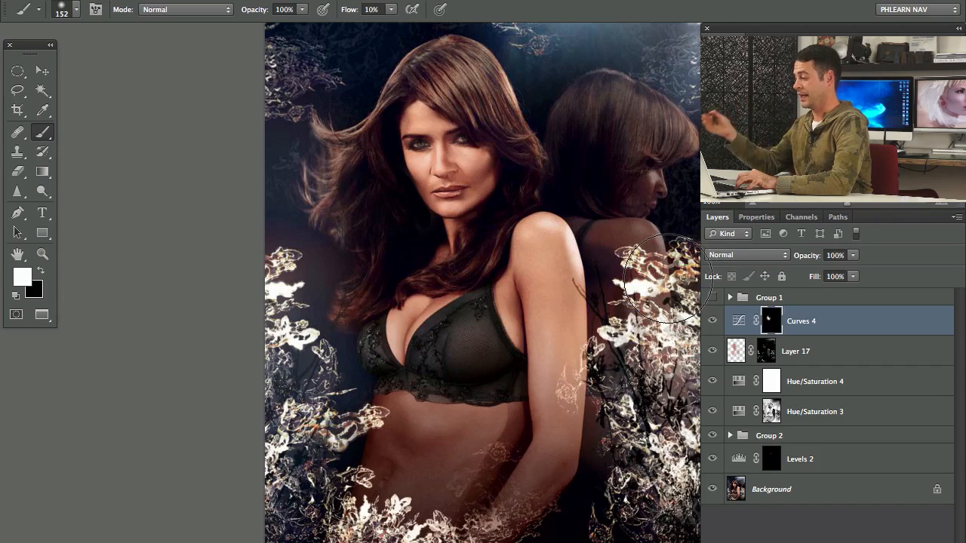
Create an empty layer above Curves 4, add a Curves adjustment above it, and raise the RGB midtones from input 117 to output 147.
key(alt+shift+super+n)
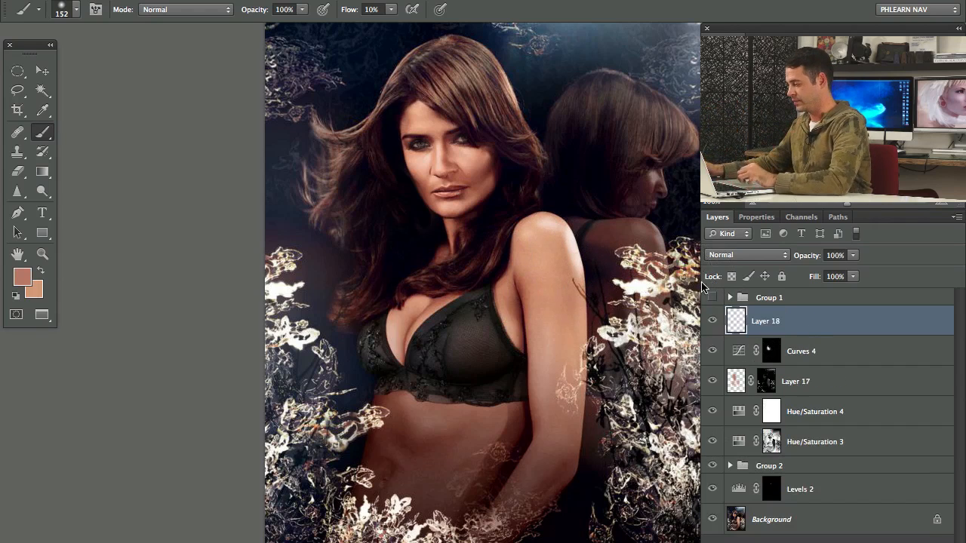
click(880, 542)
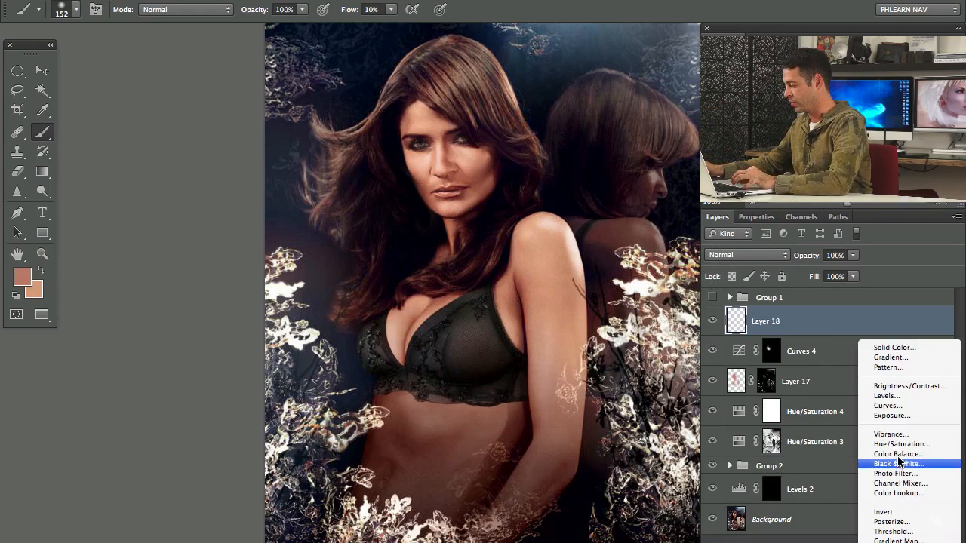
click(889, 405)
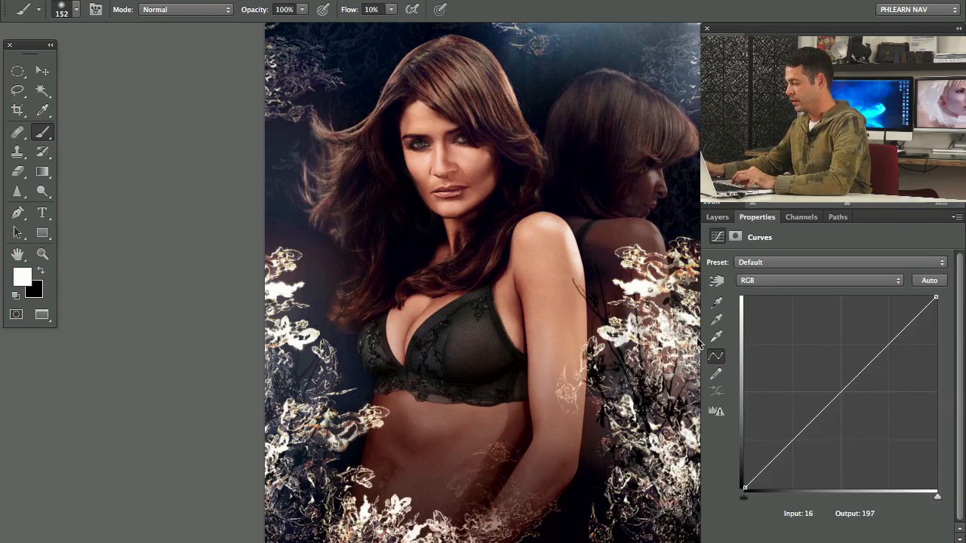
click(839, 395)
drag(839, 394, 832, 377)
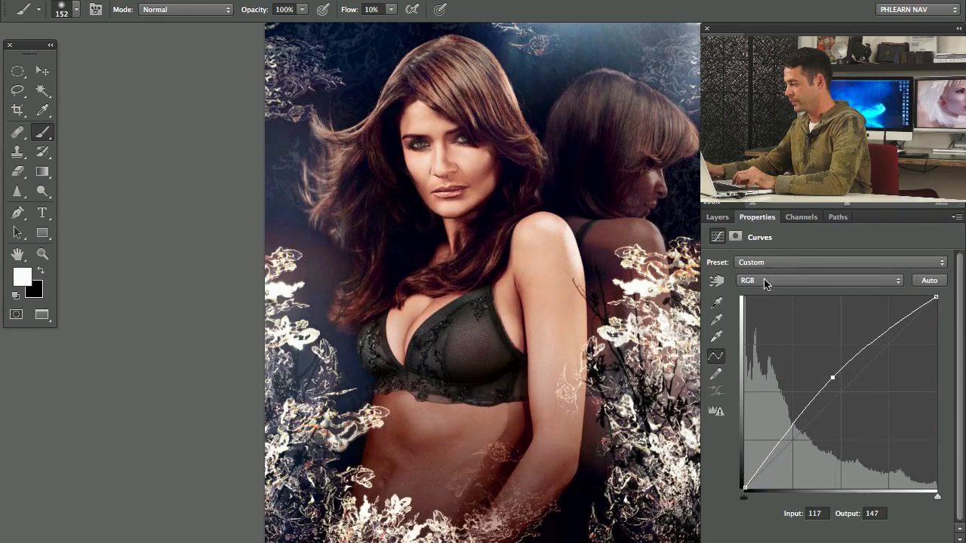
Add a midtone point to the new adjustment's Red curve at input 132, output 130.
click(767, 280)
click(770, 289)
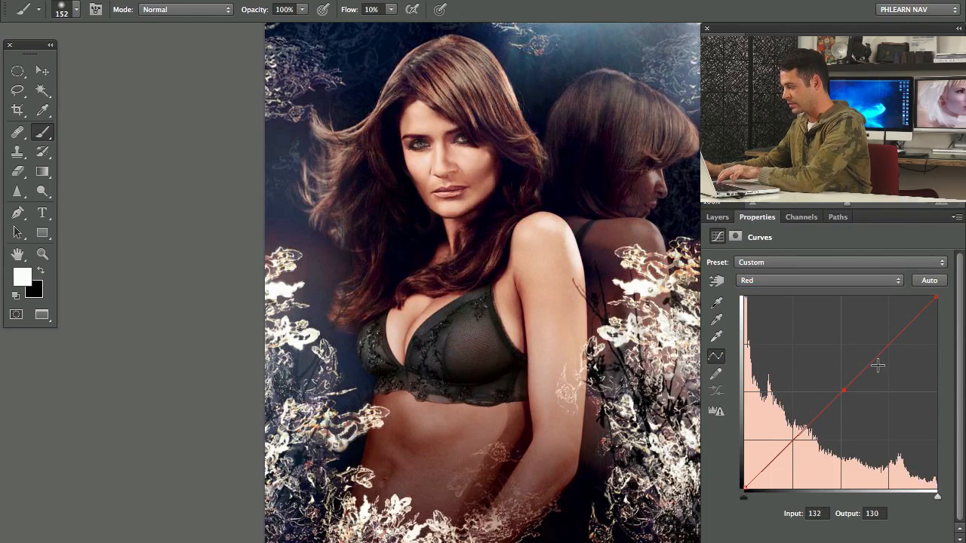
click(717, 218)
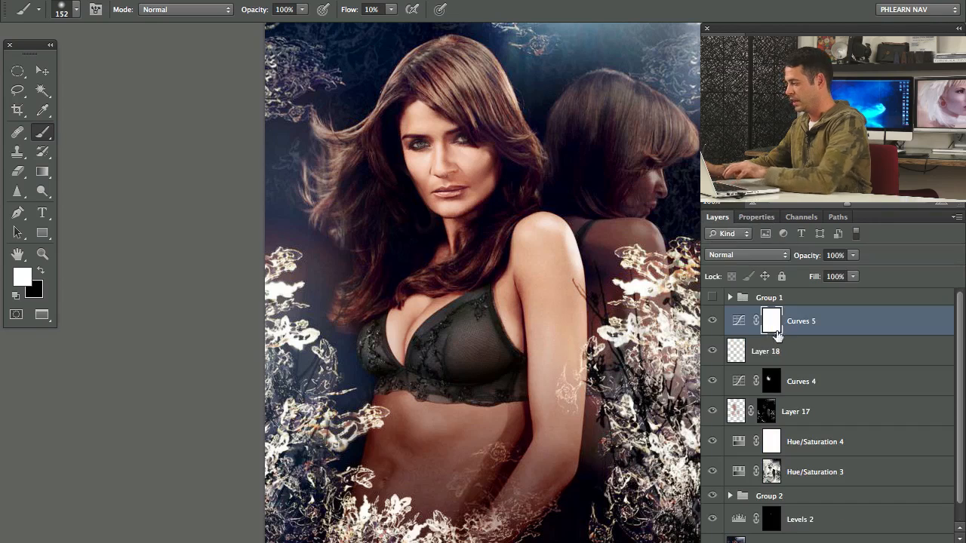
Apply the merged RGB image to the Curves 5 mask, not inverted, with Multiply blending at 100% opacity.
click(196, 2)
click(219, 230)
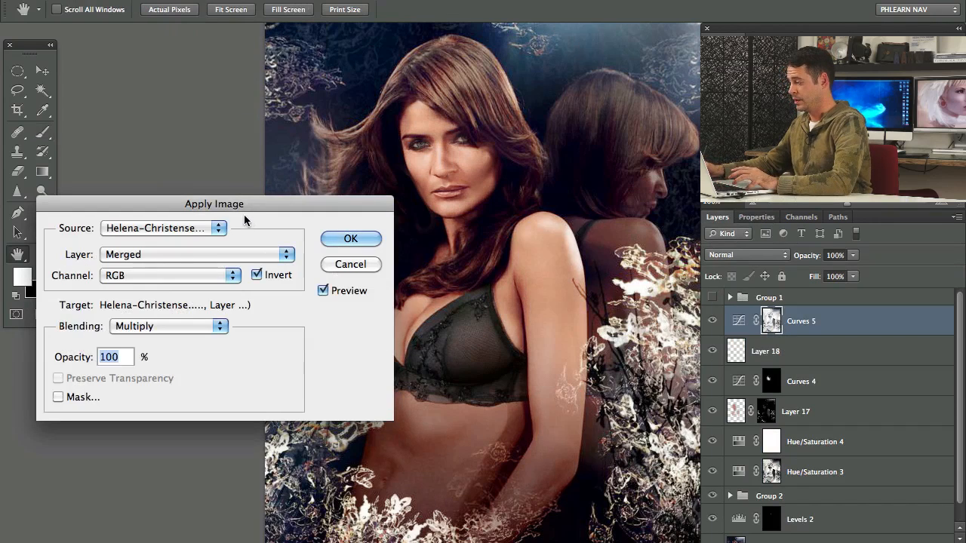
click(257, 275)
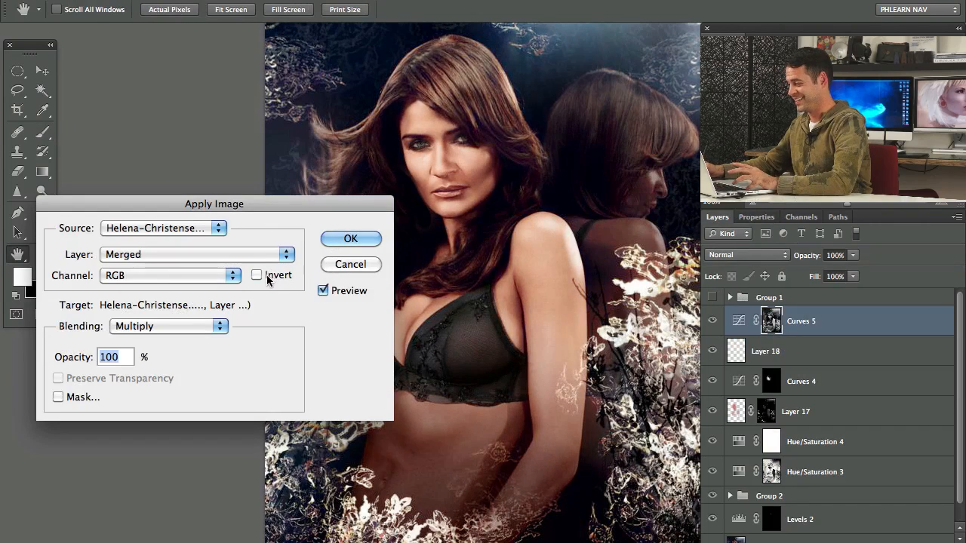
click(352, 239)
key(b)
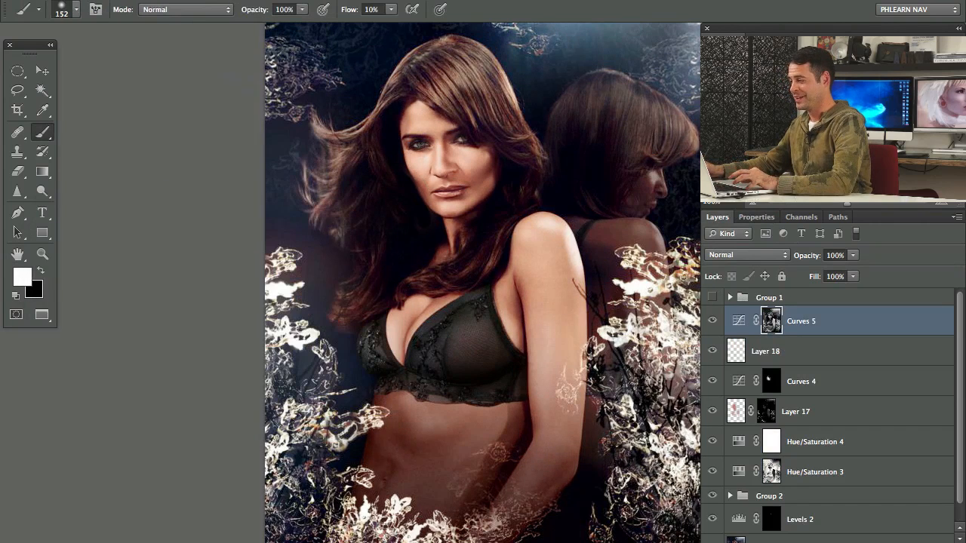
Use Apply Image twice more on the Curves 5 mask, keeping the non-inverted merged image and Multiply blending.
click(188, 0)
click(227, 237)
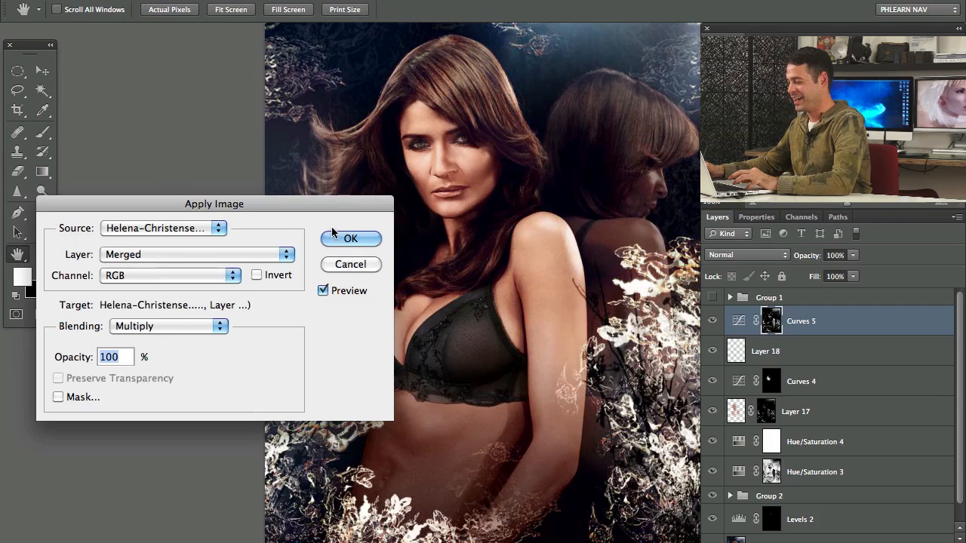
click(363, 237)
click(187, 0)
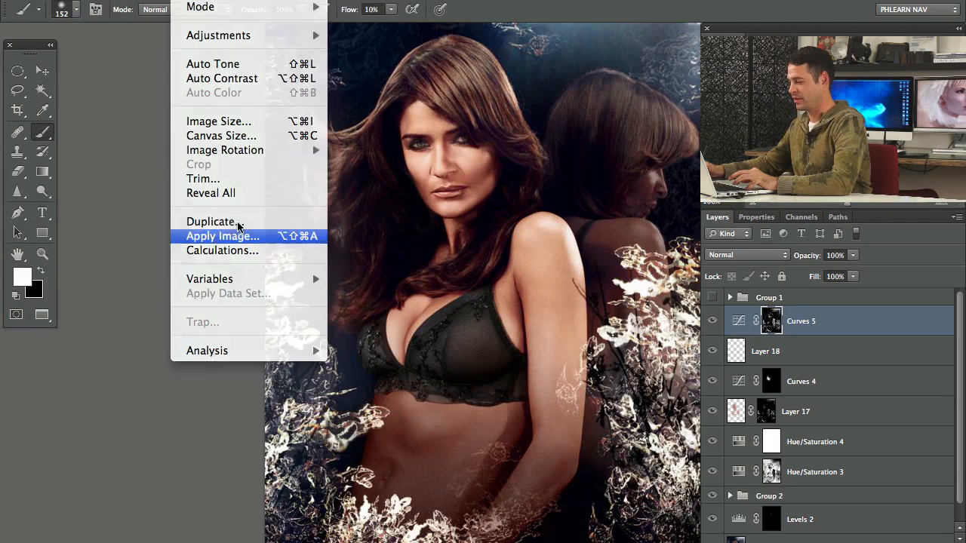
click(226, 237)
click(352, 240)
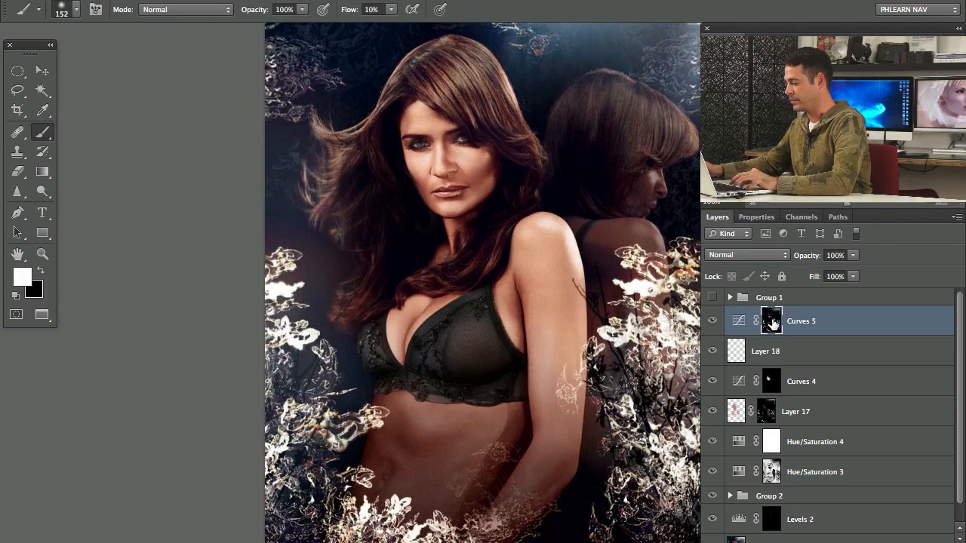
Inspect the Curves 5 mask on its own, multiply it once more with the non-inverted merged image, and inspect it again.
alt+click(771, 323)
alt+click(772, 323)
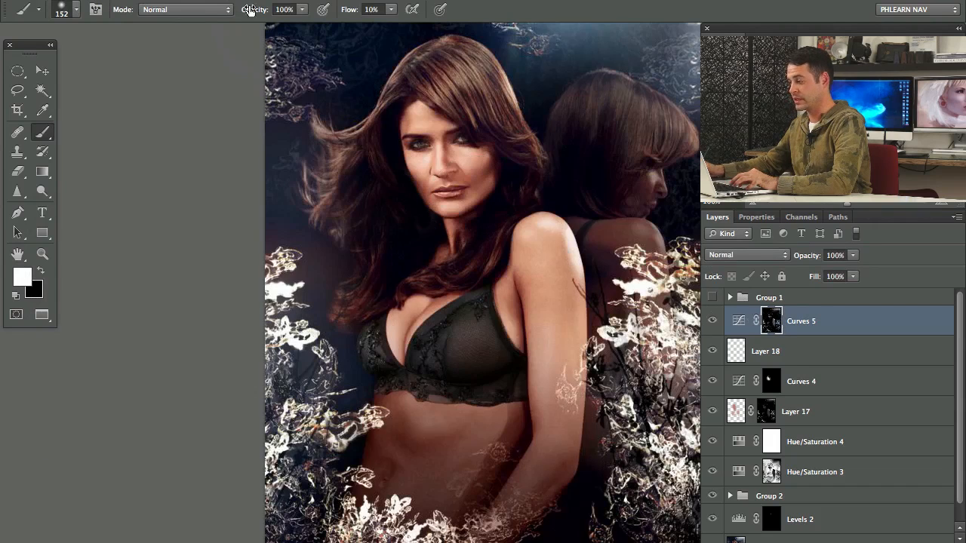
click(189, 1)
click(227, 236)
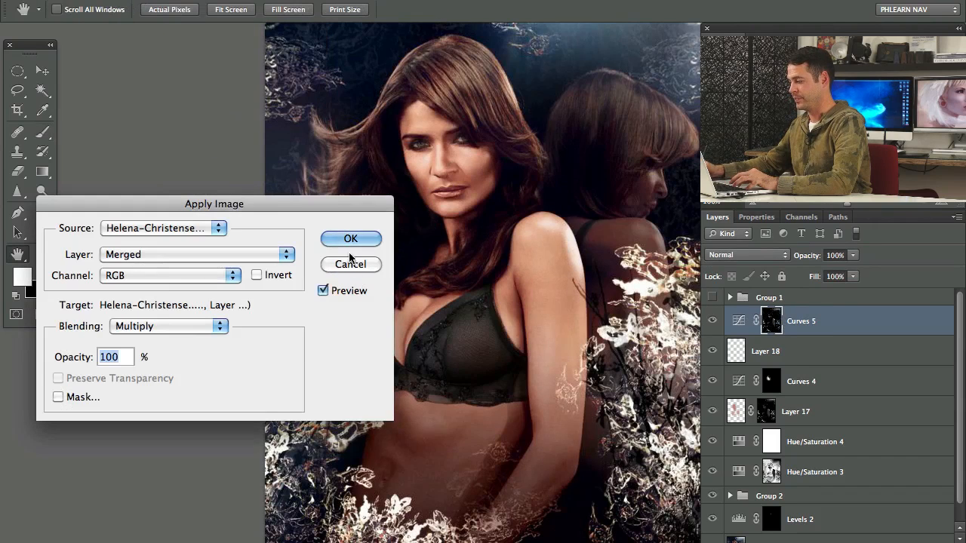
click(351, 240)
alt+click(772, 321)
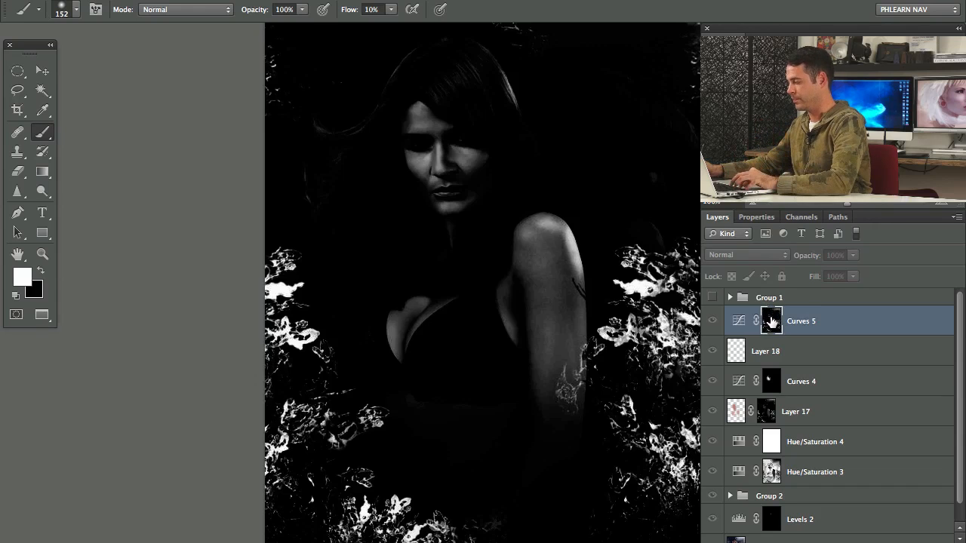
alt+click(772, 321)
Compare the image with and without Curves 5 to examine the brightening of the highlights.
click(712, 323)
click(713, 323)
click(713, 323)
click(713, 324)
click(712, 326)
click(712, 326)
click(712, 326)
click(712, 326)
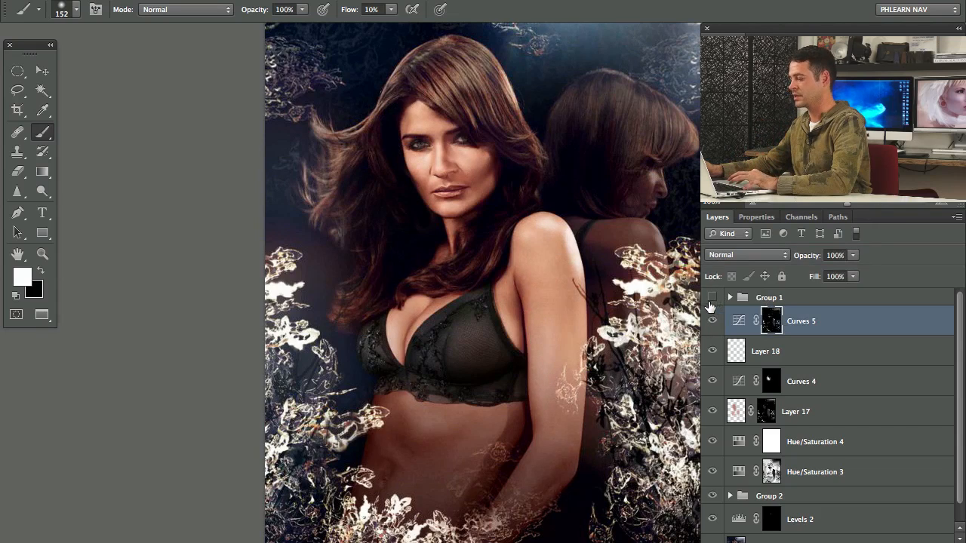
mouse_move(555, 293)
mouse_down()
mouse_move(554, 307)
mouse_move(553, 296)
mouse_up()
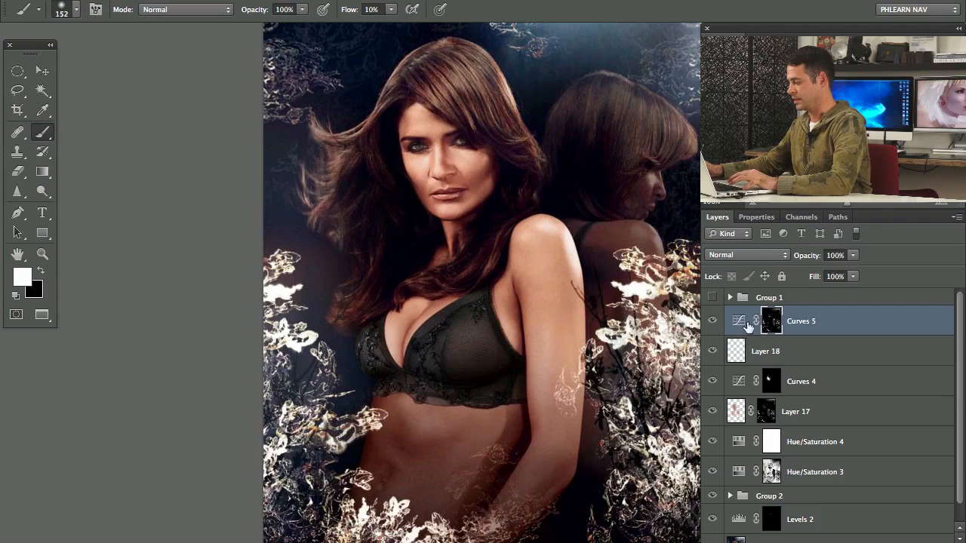
click(713, 322)
click(712, 323)
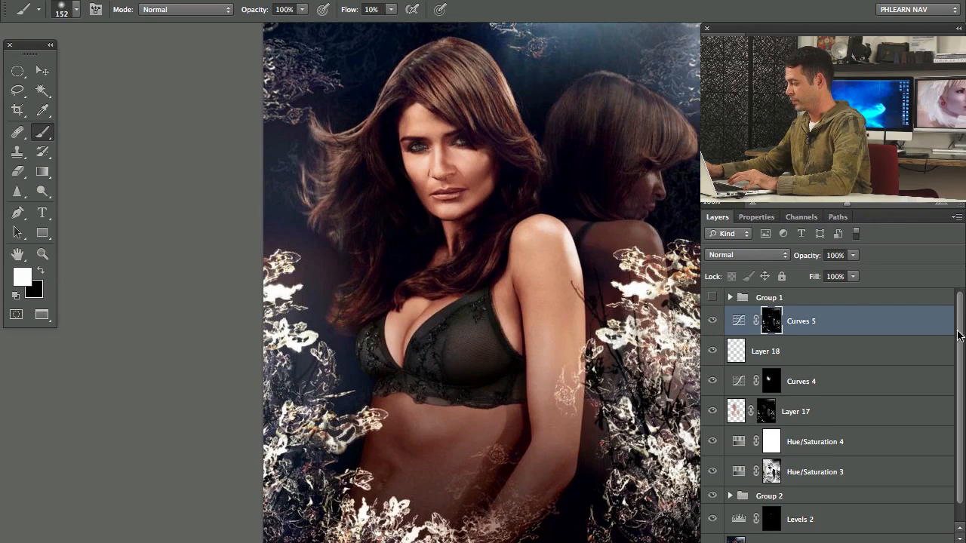
scroll(957, 336, down, 1)
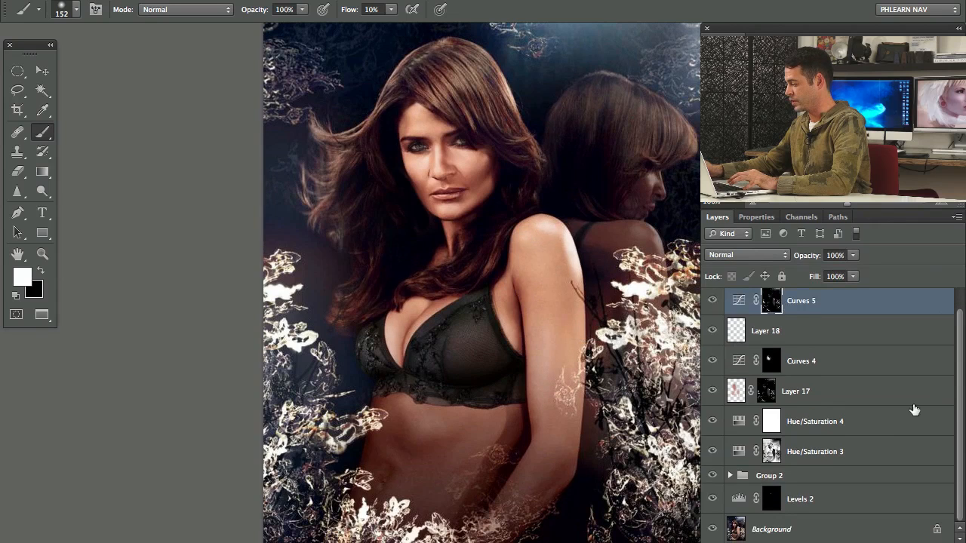
click(730, 476)
click(730, 476)
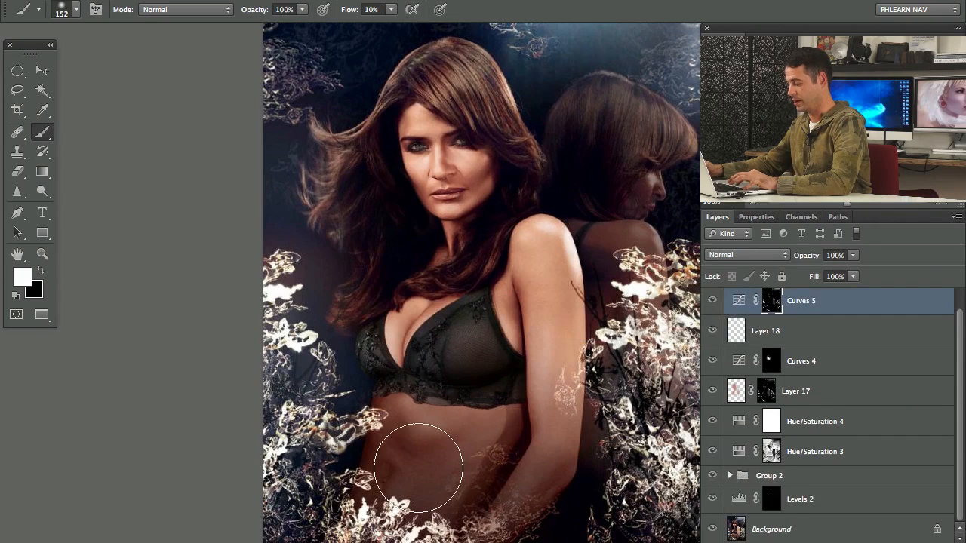
mouse_move(535, 382)
mouse_down()
mouse_move(531, 369)
mouse_move(532, 395)
mouse_up()
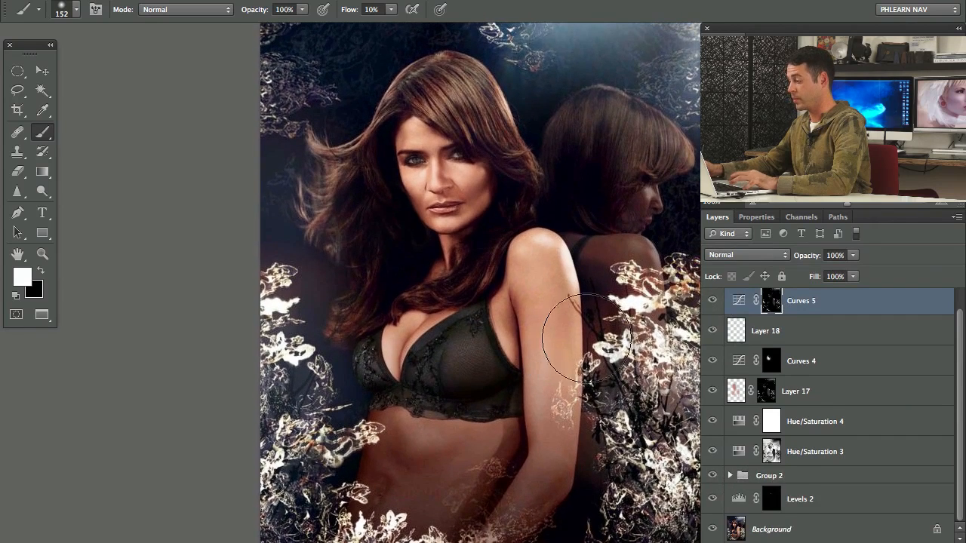
scroll(905, 339, up, 1)
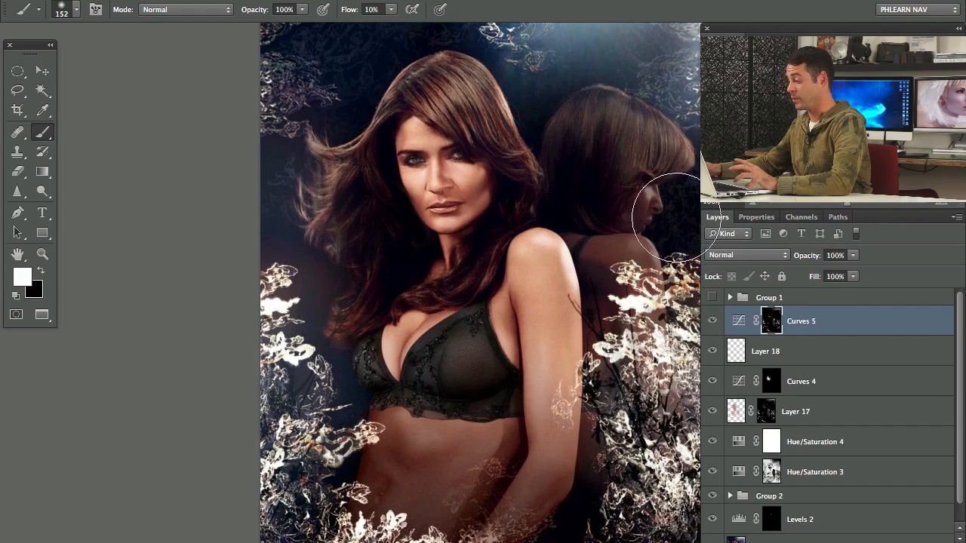
Add a Curves adjustment layer above Curves 5 and brighten the RGB midtones with a point at input 133, output 152.
click(861, 542)
click(875, 405)
click(785, 281)
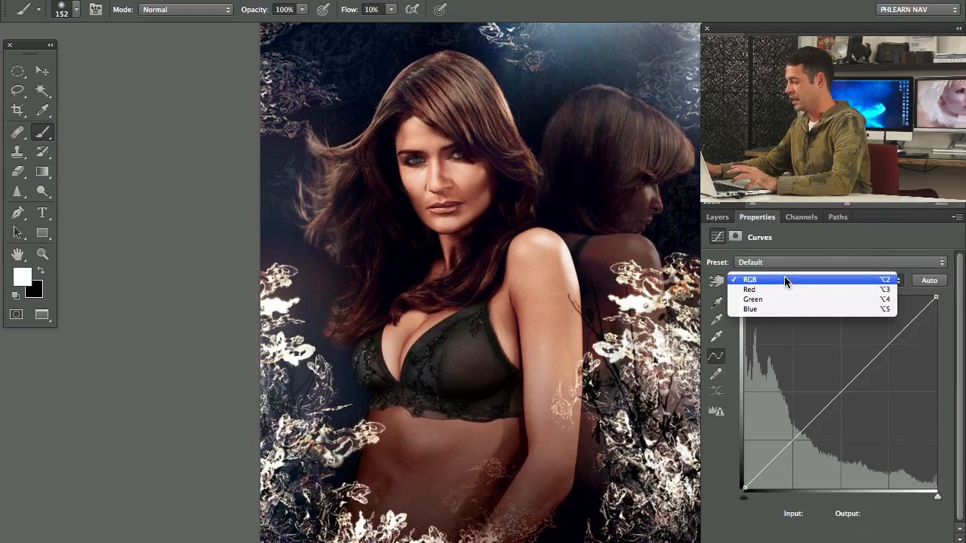
click(787, 280)
drag(848, 386, 844, 373)
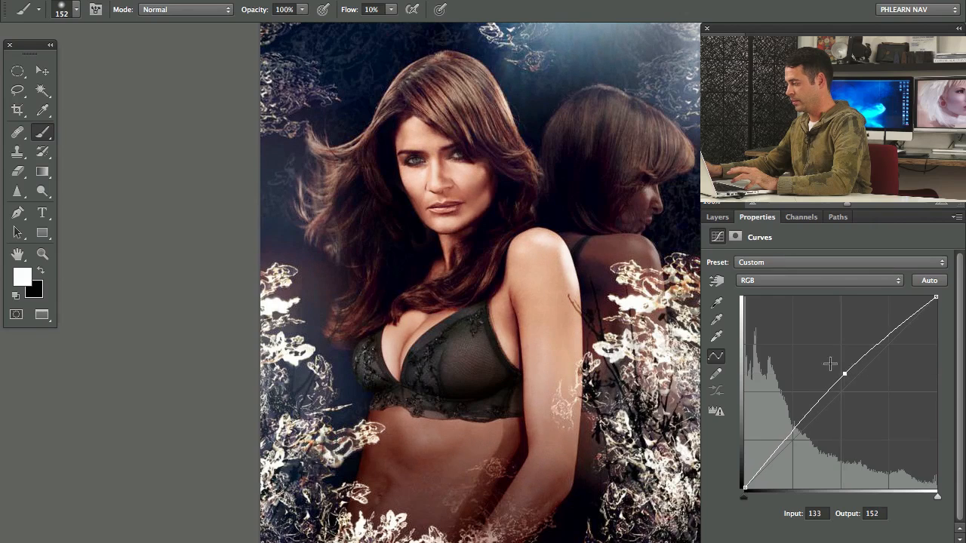
Invert the new Curves mask and paint it white over the woman's face, hair and body with a large soft brush, raising the flow to 20%.
key(super+i)
drag(428, 351, 576, 351)
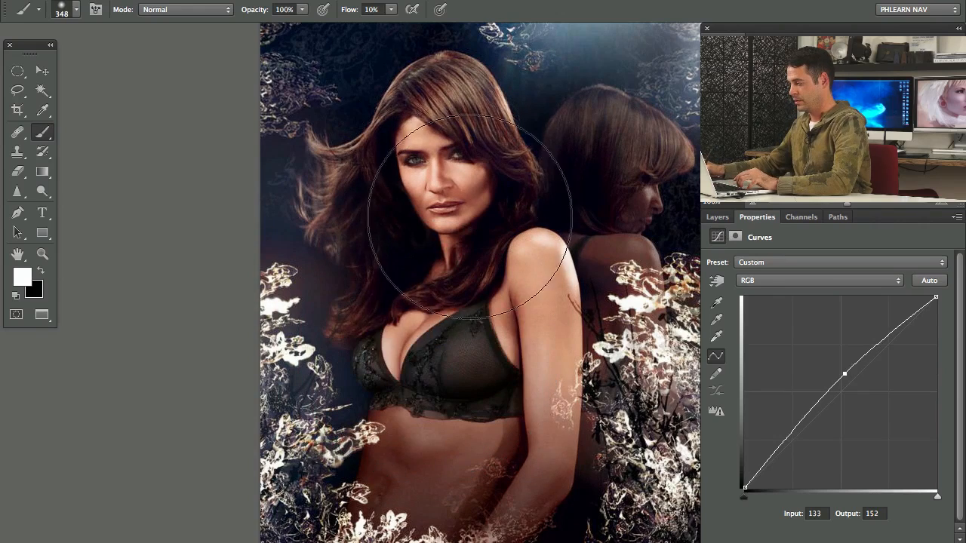
drag(389, 241, 292, 241)
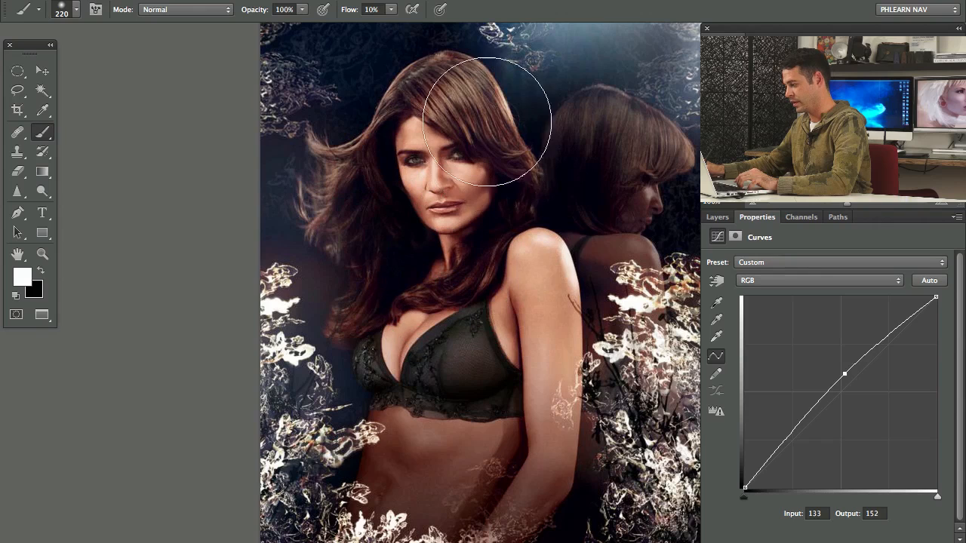
key(shift+2)
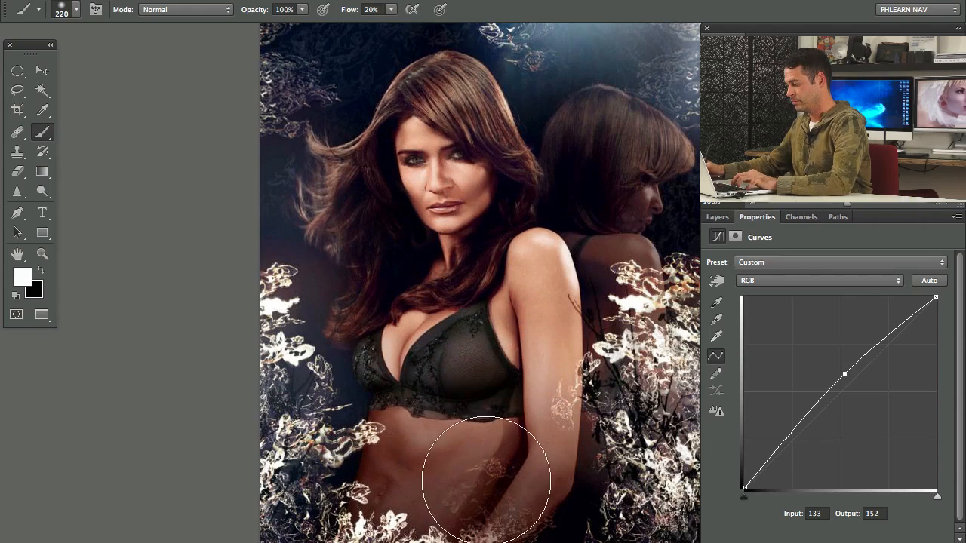
Compare the image with and without Curves 6 to examine the brightening painted on the woman.
click(717, 218)
click(713, 321)
click(713, 321)
click(712, 321)
click(712, 321)
click(712, 321)
click(712, 321)
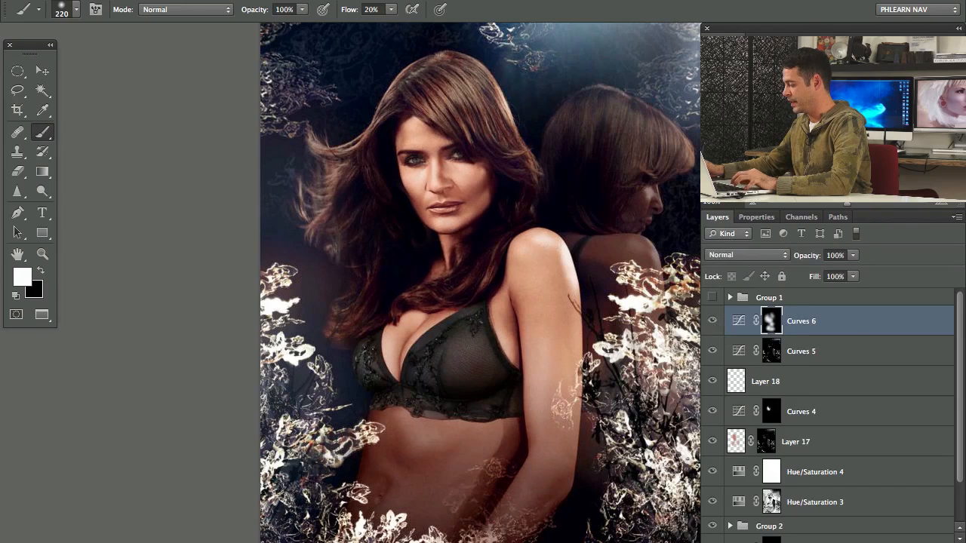
Add a darkening Curves adjustment layer above Curves 6, with an RGB point at input 132, output 102 and a Red point at input 129, output 120.
click(861, 541)
click(888, 406)
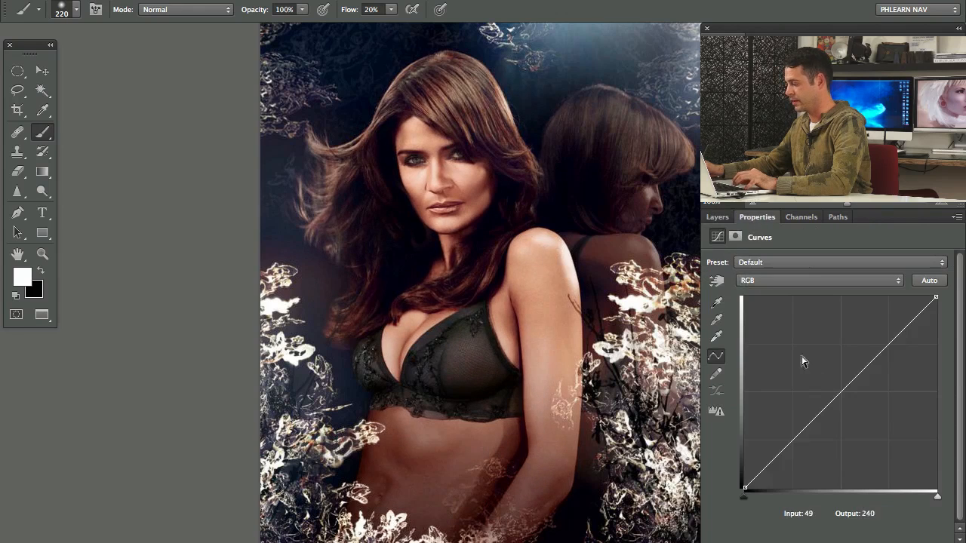
drag(838, 403, 844, 412)
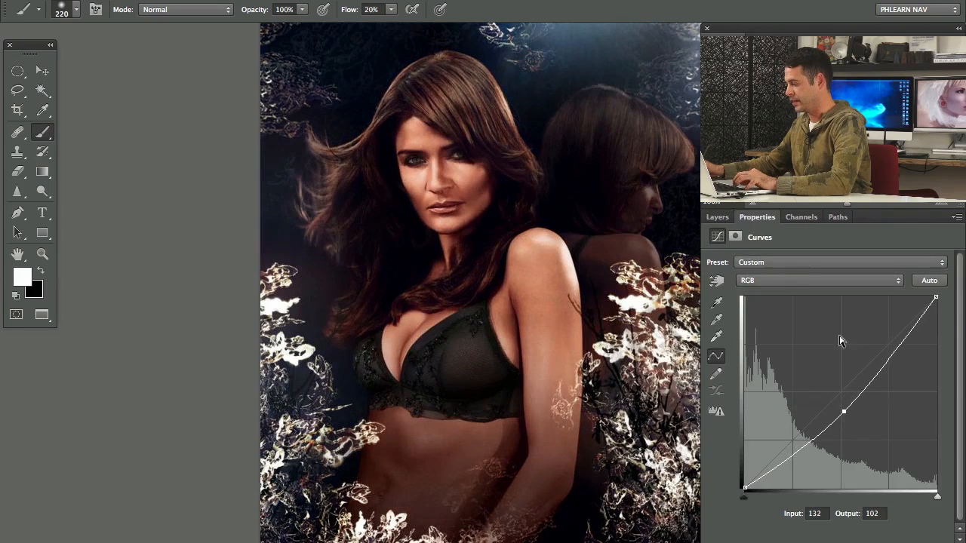
click(787, 287)
click(789, 291)
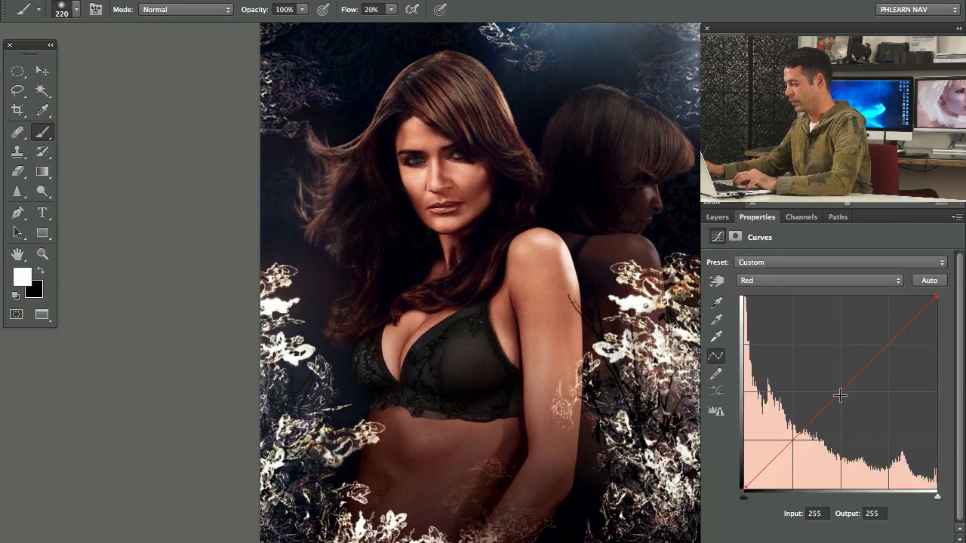
drag(840, 394, 841, 398)
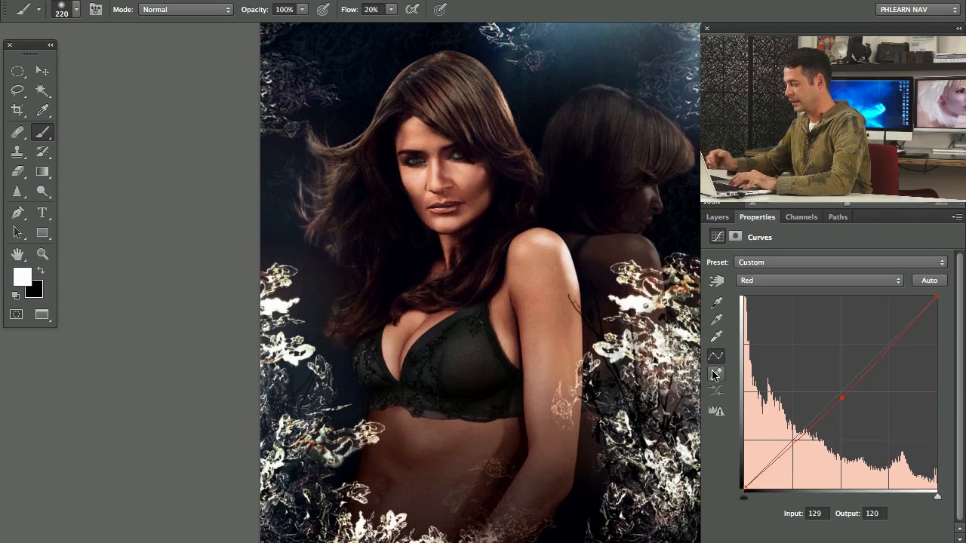
Invert the darkening Curves mask, paint white over the stomach and lower arm with a soft brush, and switch the foreground to black for corrections.
key(super+i)
mouse_move(414, 465)
mouse_down()
mouse_move(434, 469)
mouse_move(425, 456)
mouse_up()
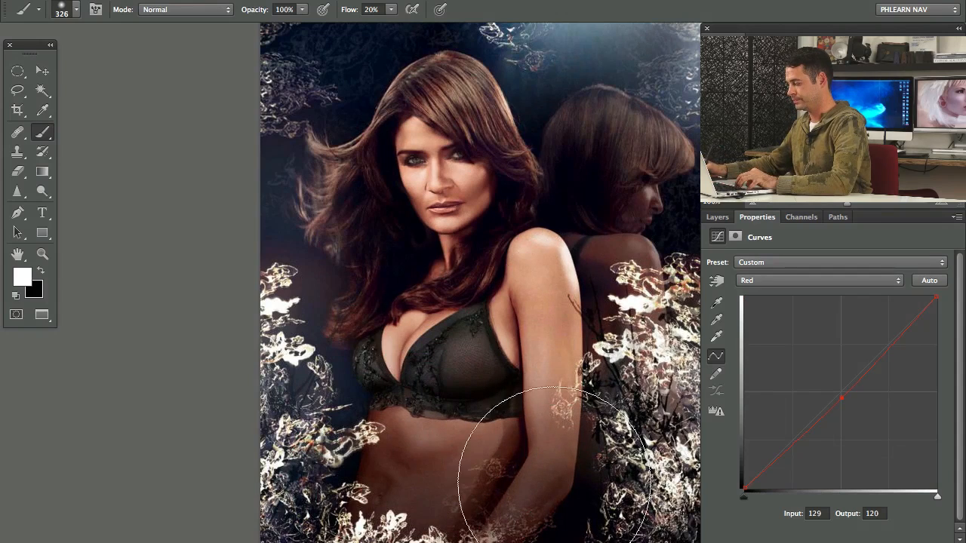
drag(547, 501, 463, 501)
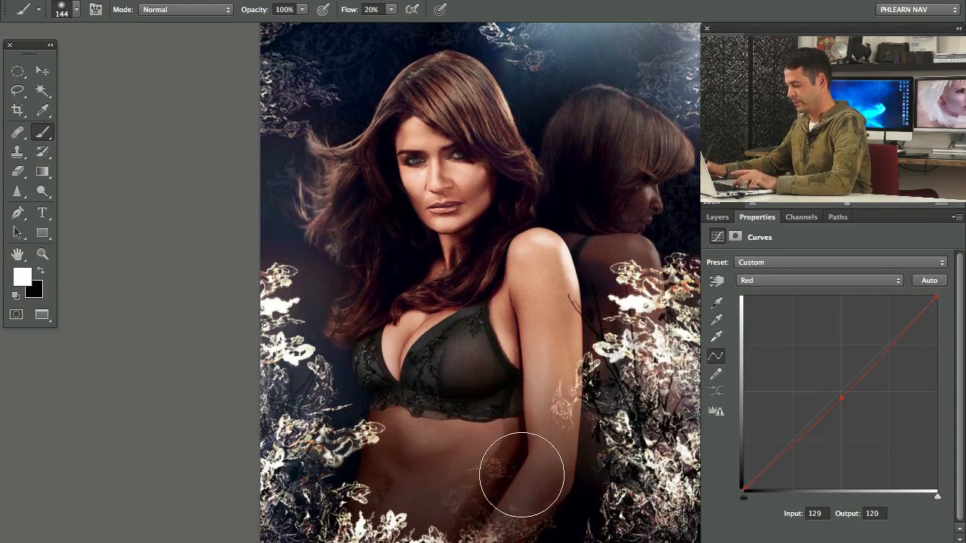
key(x)
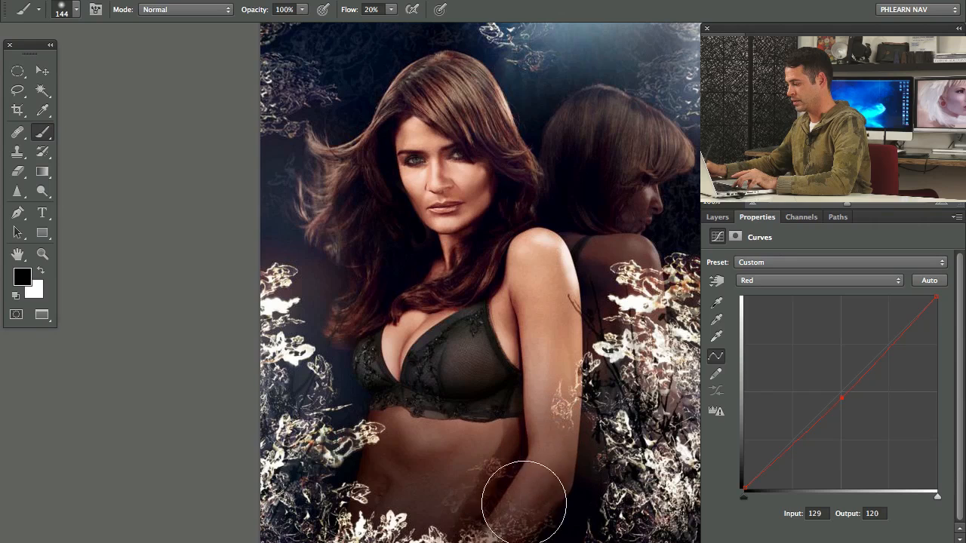
Lower the Curves 7 layer opacity to 36%, comparing the image with and without its darkening.
click(717, 217)
click(712, 321)
click(713, 321)
click(713, 321)
click(713, 321)
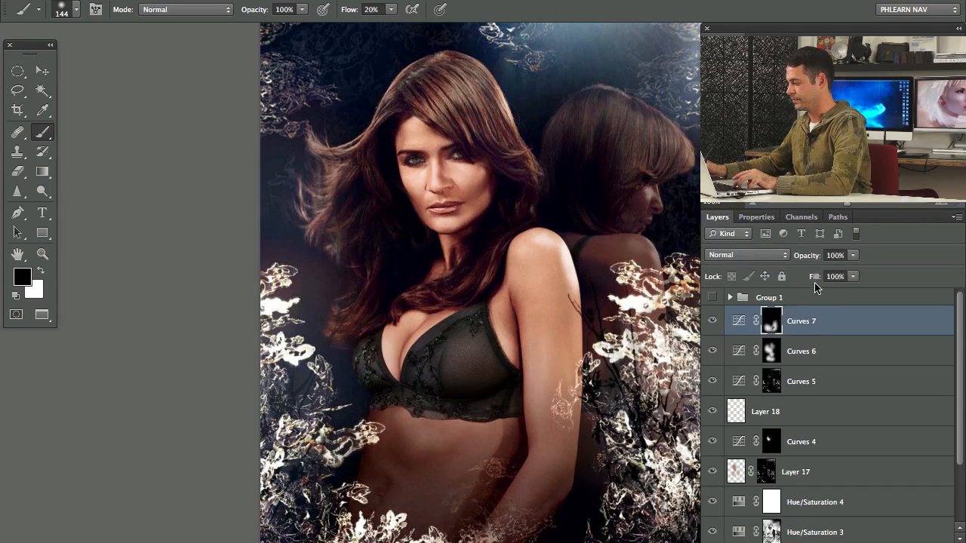
drag(813, 257, 749, 290)
click(715, 317)
click(715, 317)
click(716, 316)
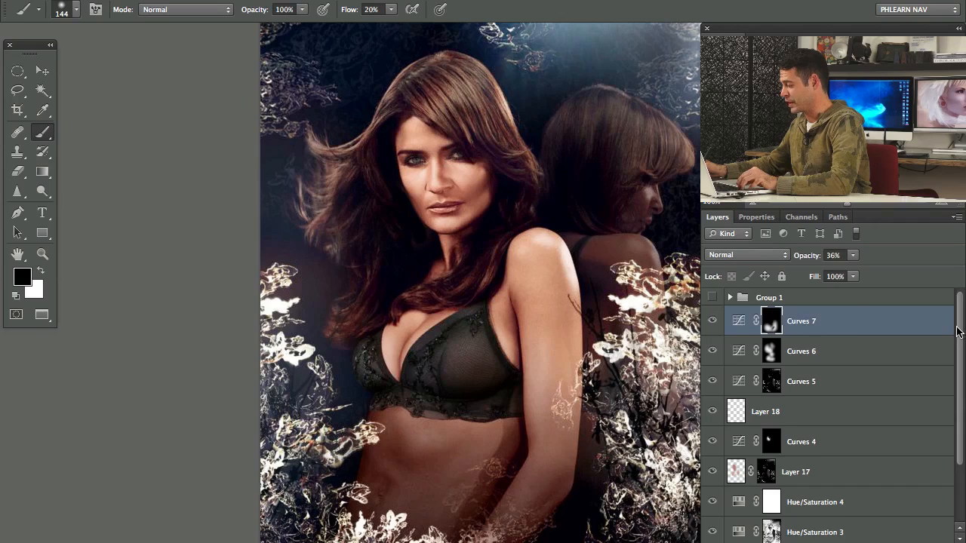
Group the layers from Curves 7 down through Hue/Saturation 3.
scroll(928, 392, down, 3)
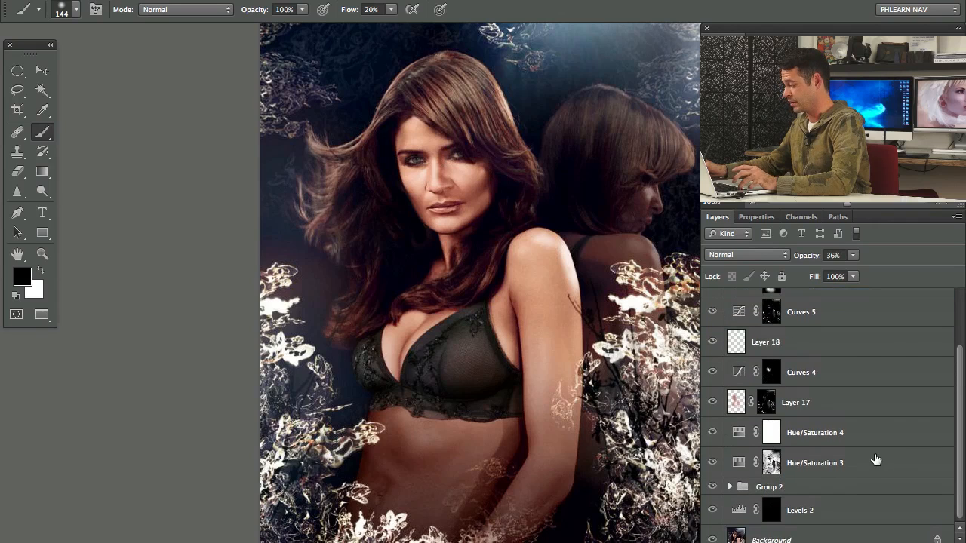
shift+click(872, 456)
key(ctrl+g)
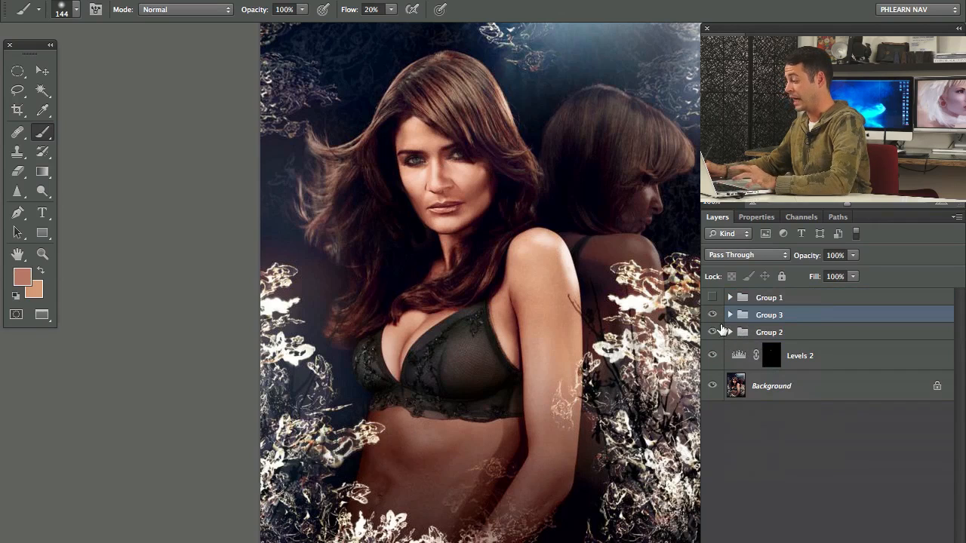
View the Background alone, and turn Levels 2, Group 2 and Group 3 back on one by one to review each retouching stage.
alt+click(713, 387)
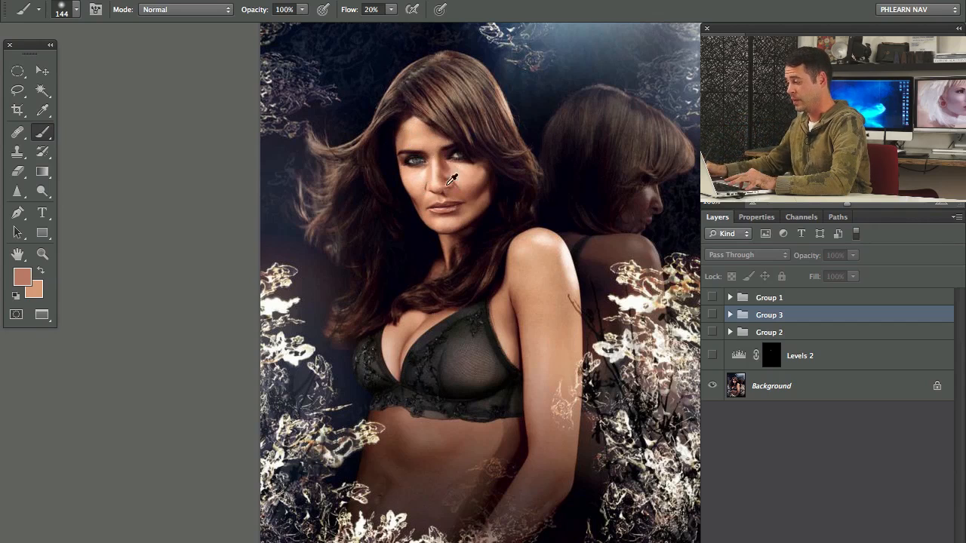
click(712, 357)
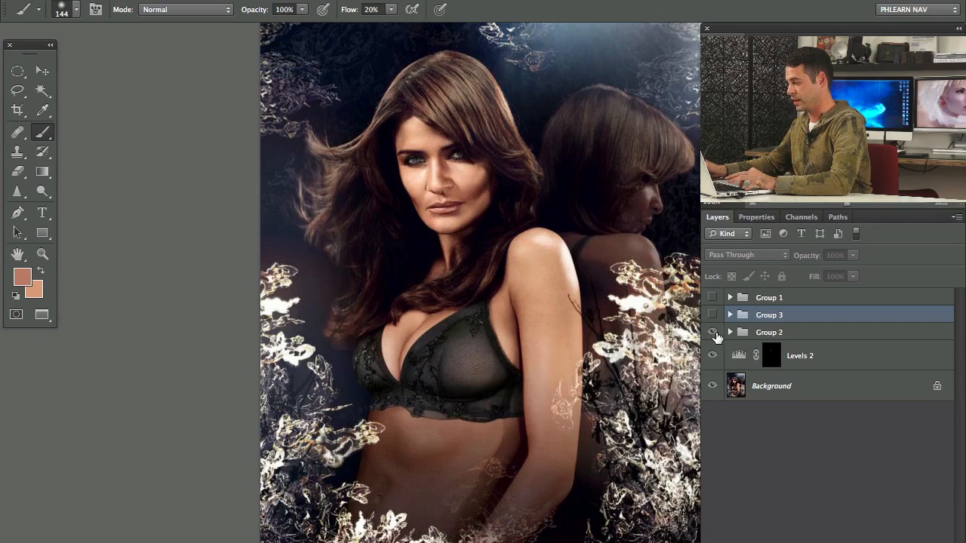
click(712, 333)
click(711, 315)
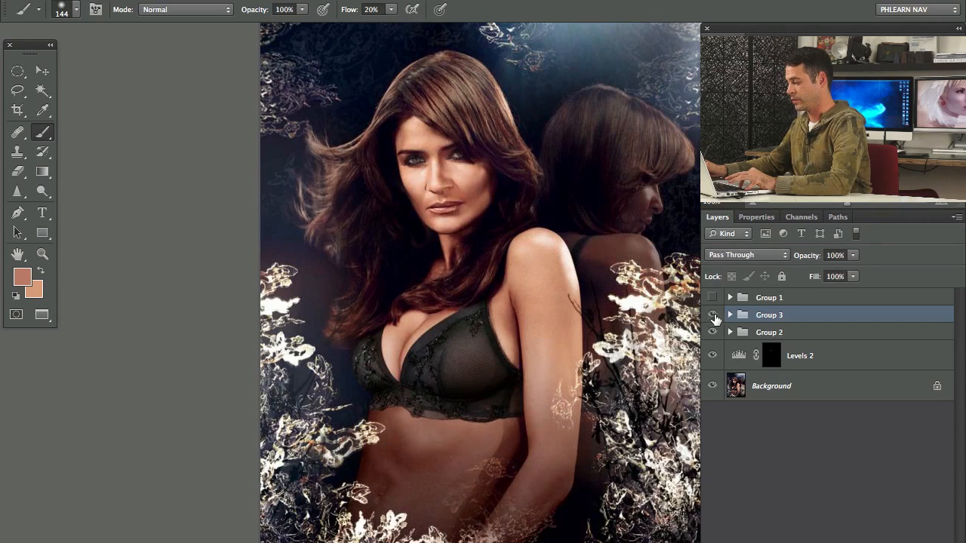
Reduce the Group 3 opacity to 70% and compare the image with and without the group.
drag(807, 260, 797, 260)
mouse_move(812, 258)
mouse_down()
mouse_move(797, 261)
mouse_move(815, 260)
mouse_up()
click(712, 315)
click(712, 314)
click(712, 314)
click(712, 314)
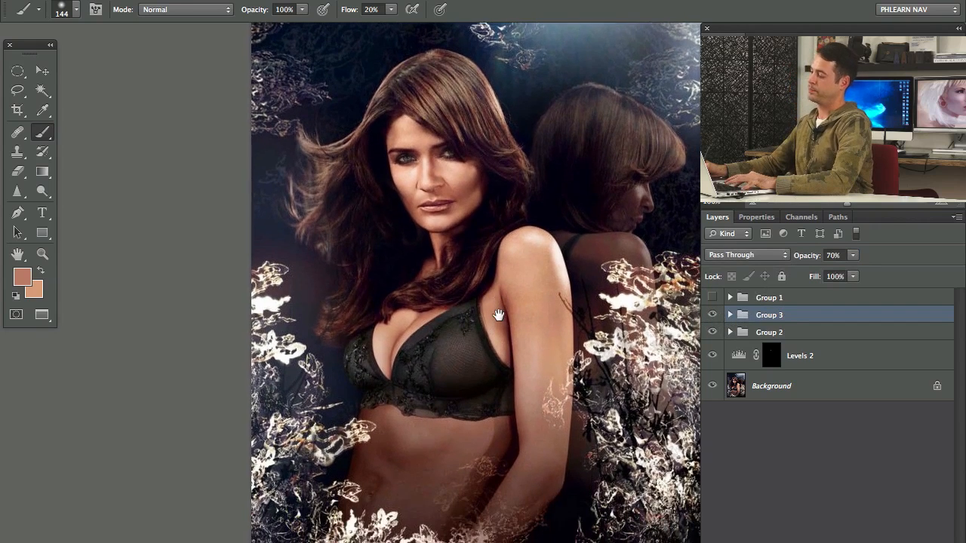
Compare the original Background alone with the full retouch by repeatedly isolating and restoring the layers.
alt+click(713, 387)
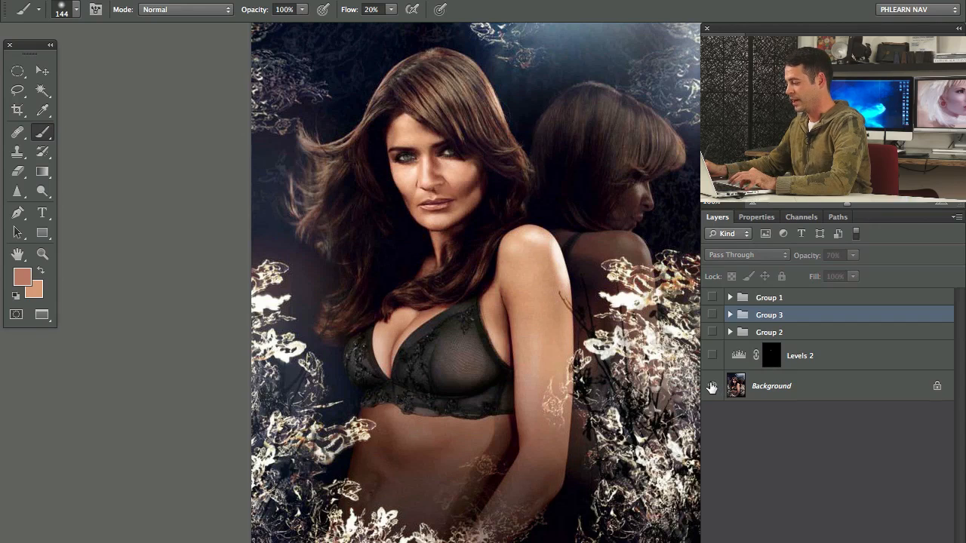
alt+click(712, 388)
alt+click(713, 388)
alt+click(713, 388)
alt+click(712, 388)
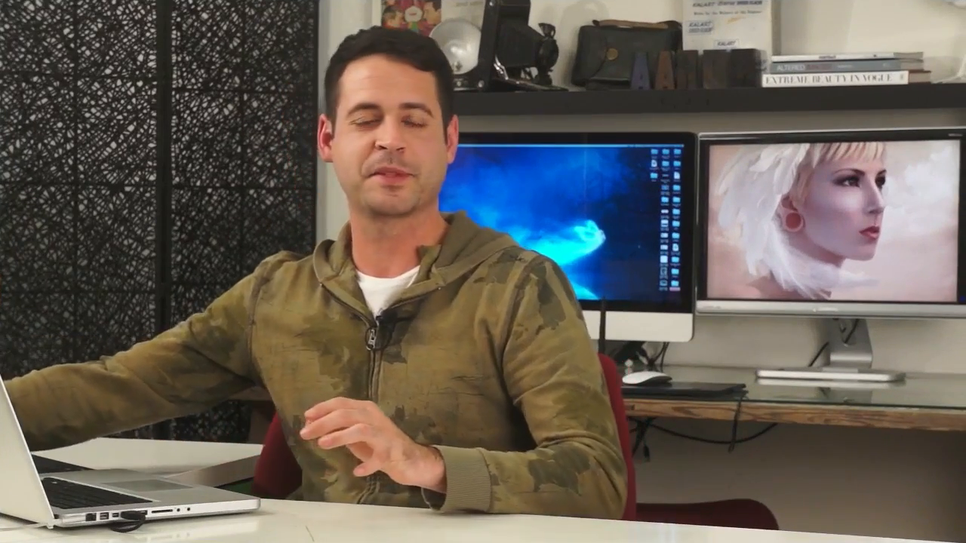